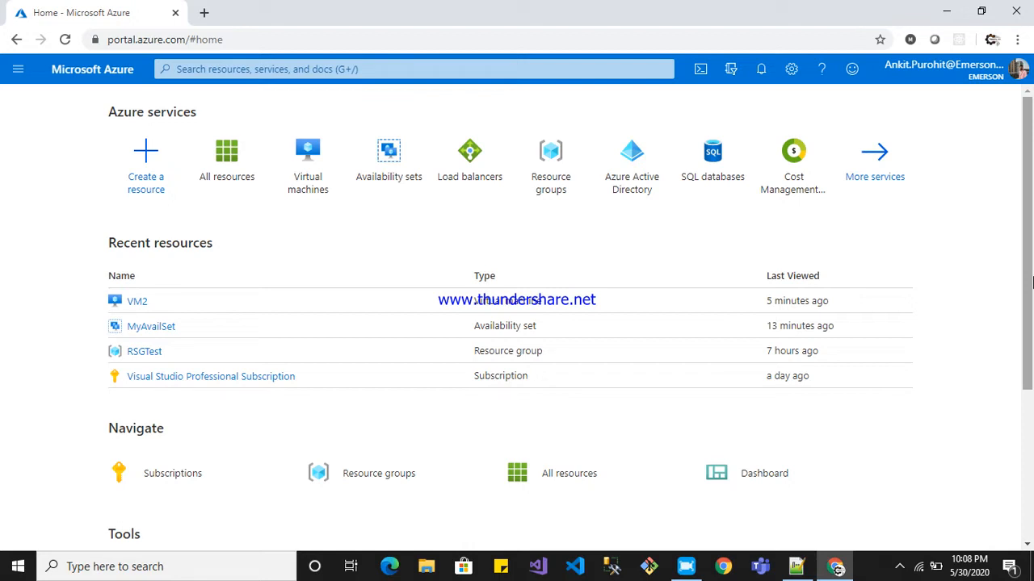
Search the portal for Availability sets and start creating a new availability set
click(428, 70)
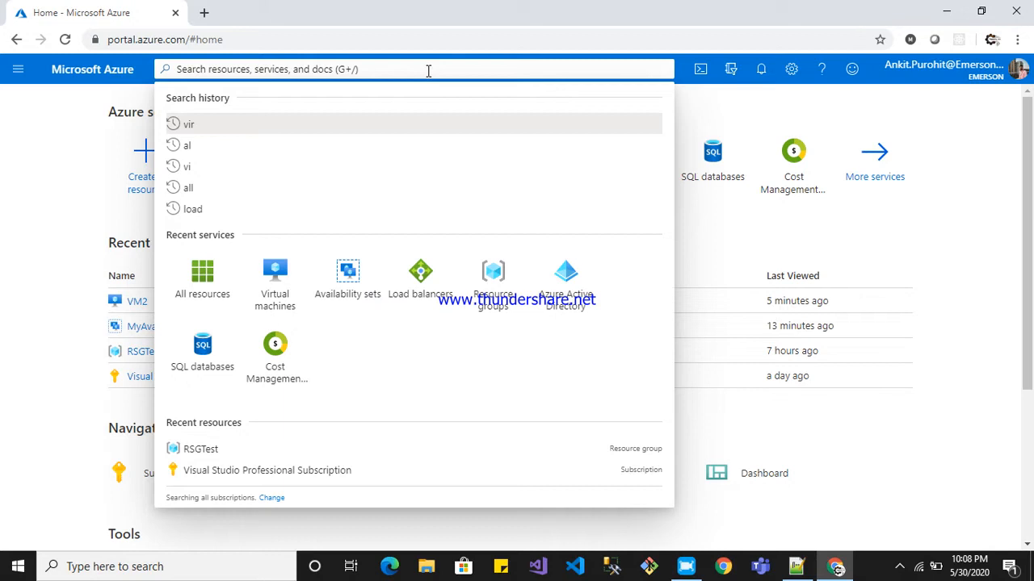
text(ava)
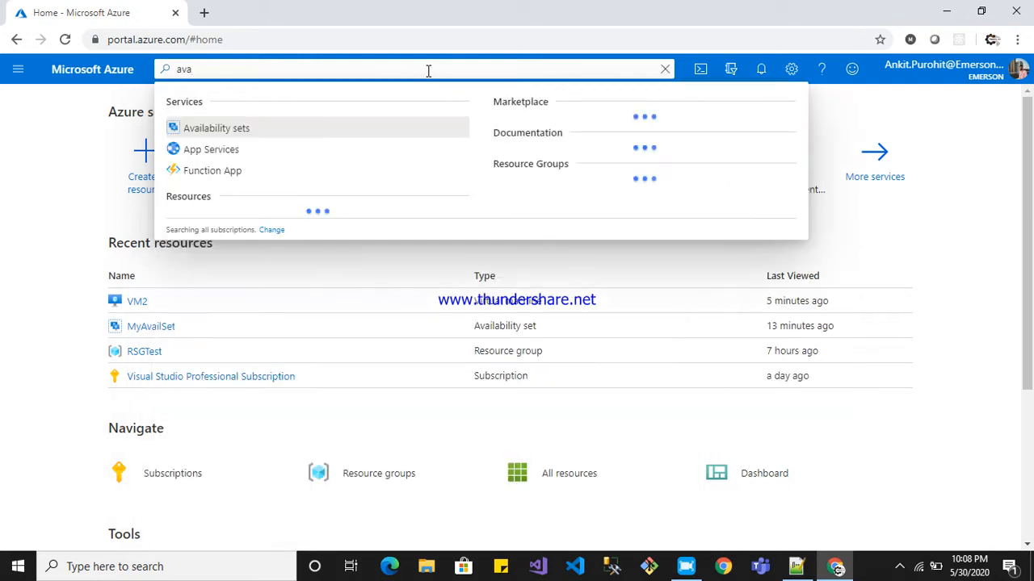
key(Return)
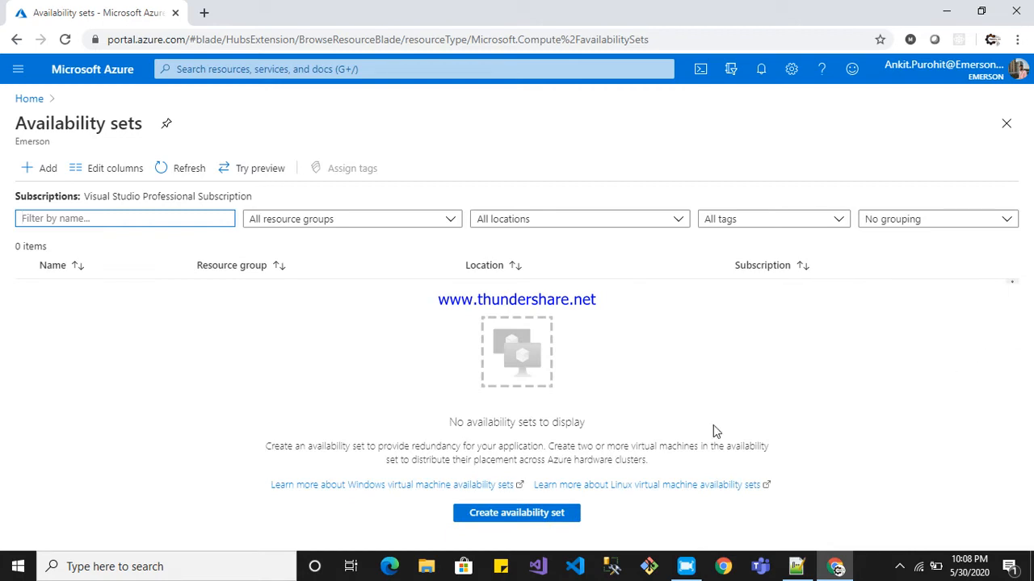
click(522, 525)
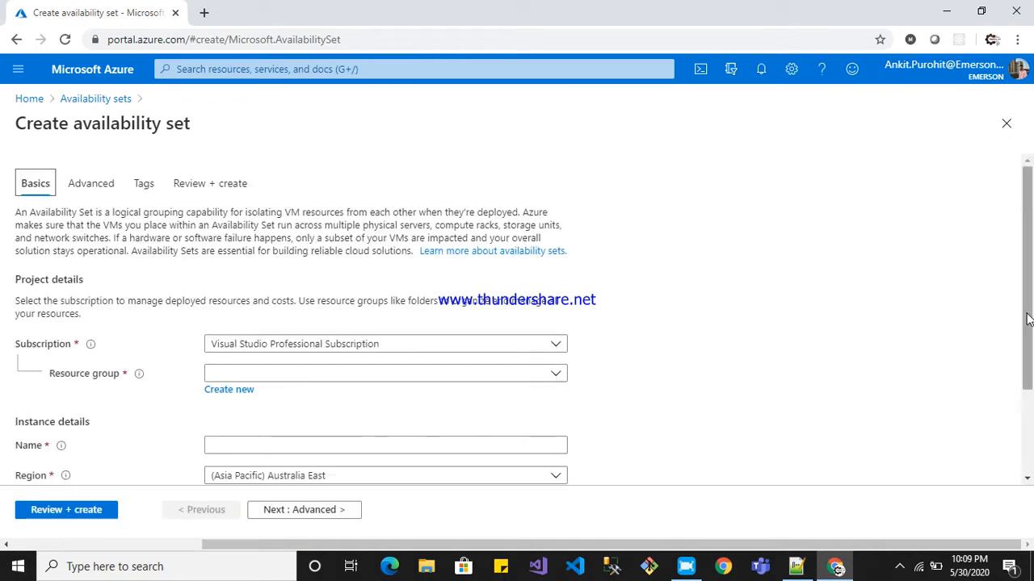
Assign the new availability set to the existing RSGTest resource group
scroll(1027, 319, down, 1)
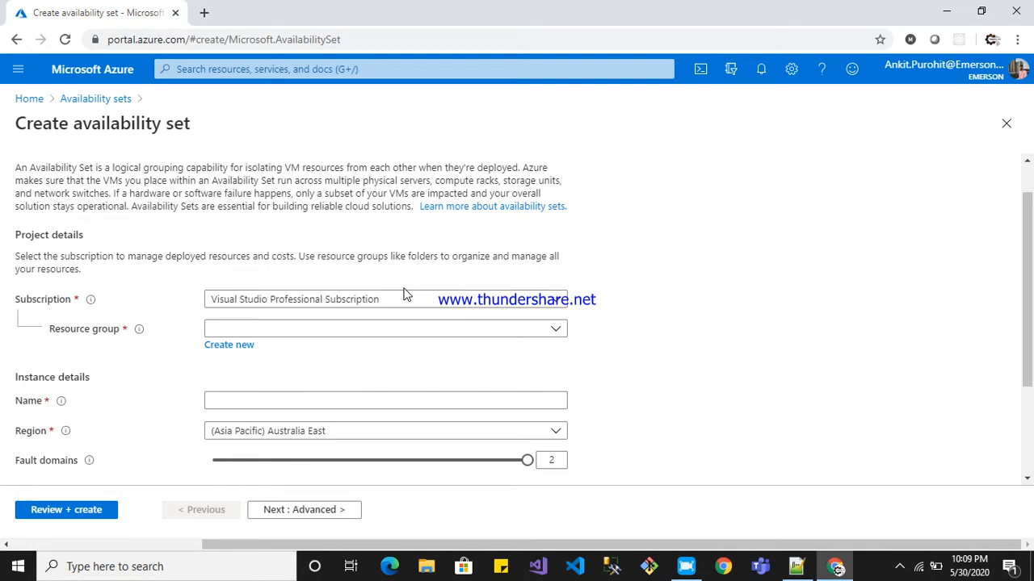
scroll(918, 330, down, 1)
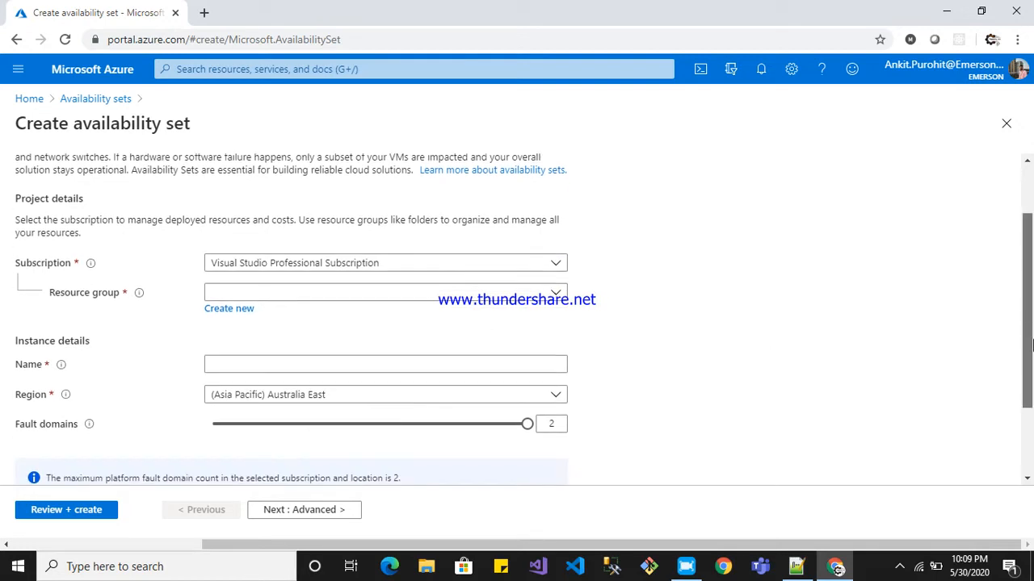
click(556, 294)
click(249, 369)
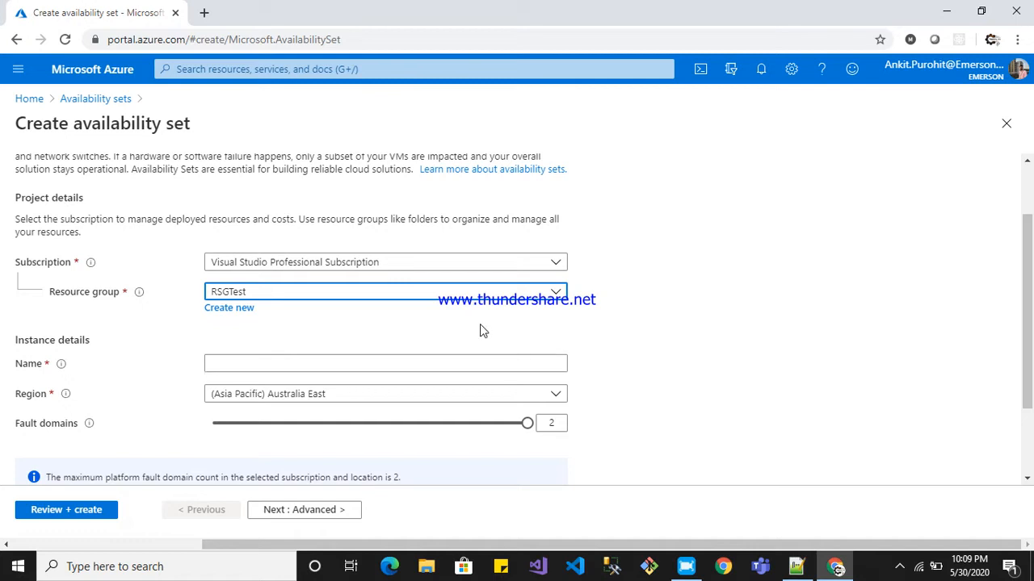
Name the availability set MyAvailSet and set its region to (US) East US 2
drag(1030, 326, 1031, 340)
click(362, 329)
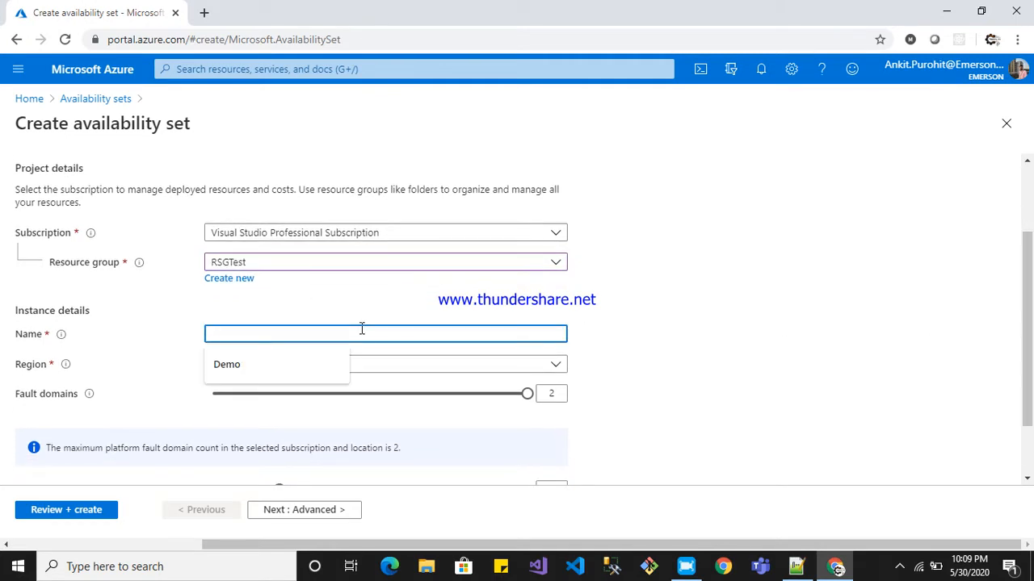
text(MyAvail)
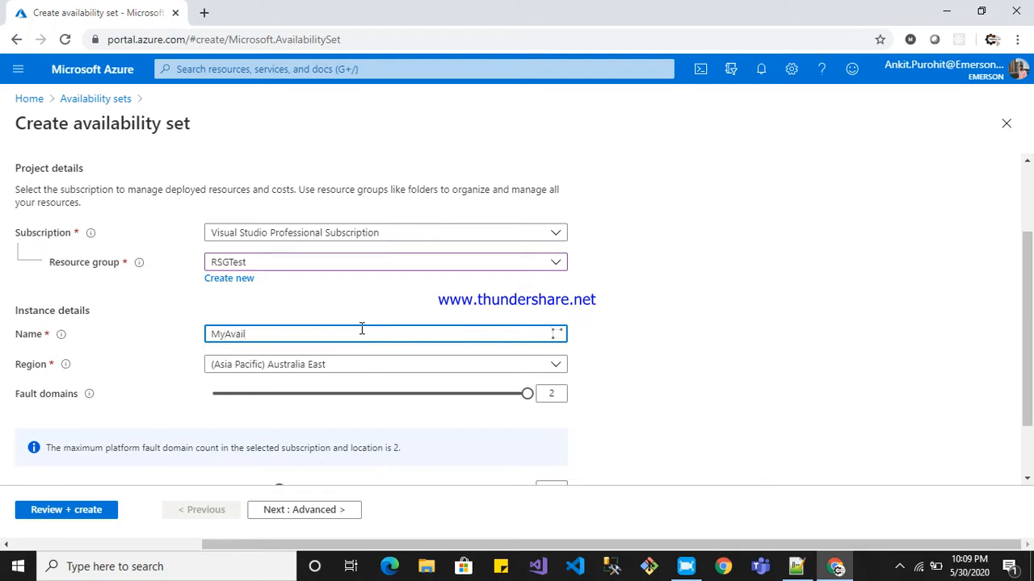
text(Set)
click(555, 368)
click(275, 170)
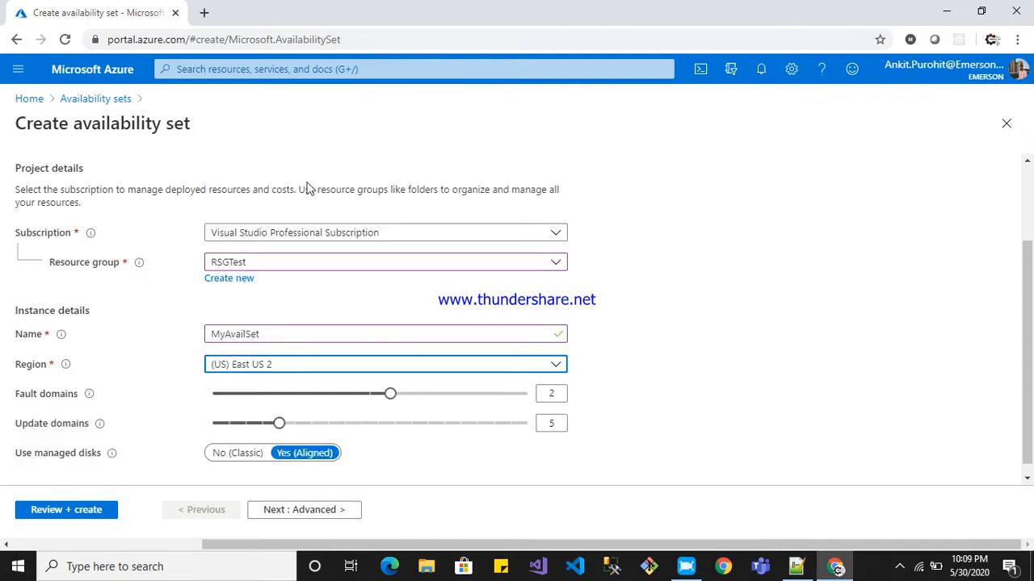
Keep the advanced defaults, add the tag AS with value Test Avail Set, and proceed to the availability set's review
scroll(1030, 331, down, 1)
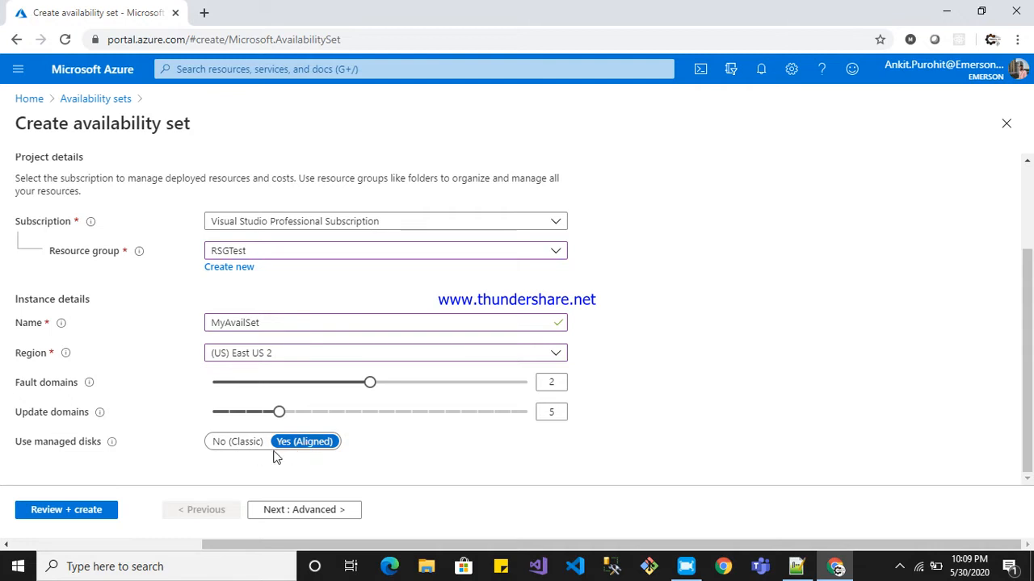
click(299, 510)
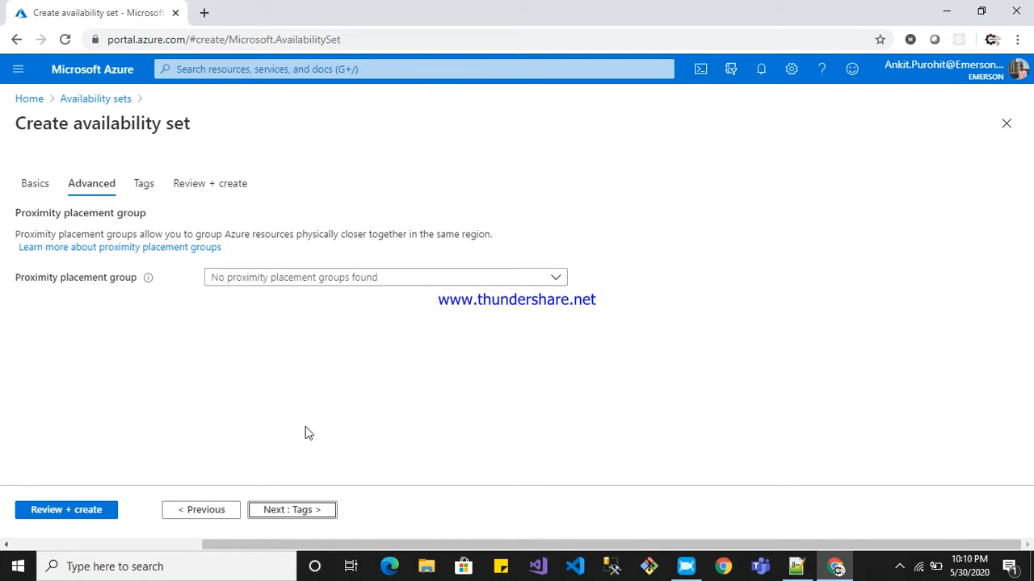
click(292, 508)
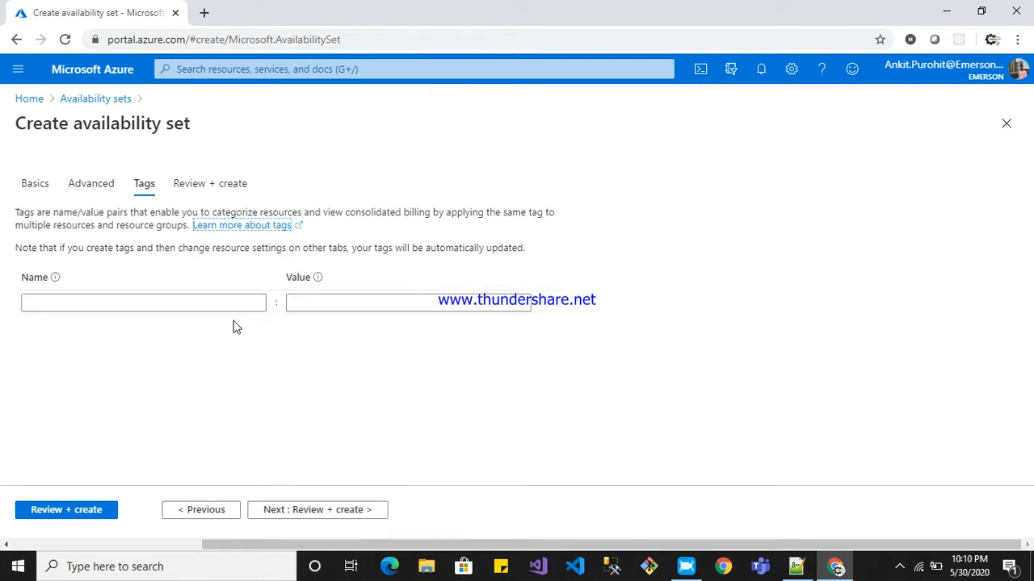
click(211, 305)
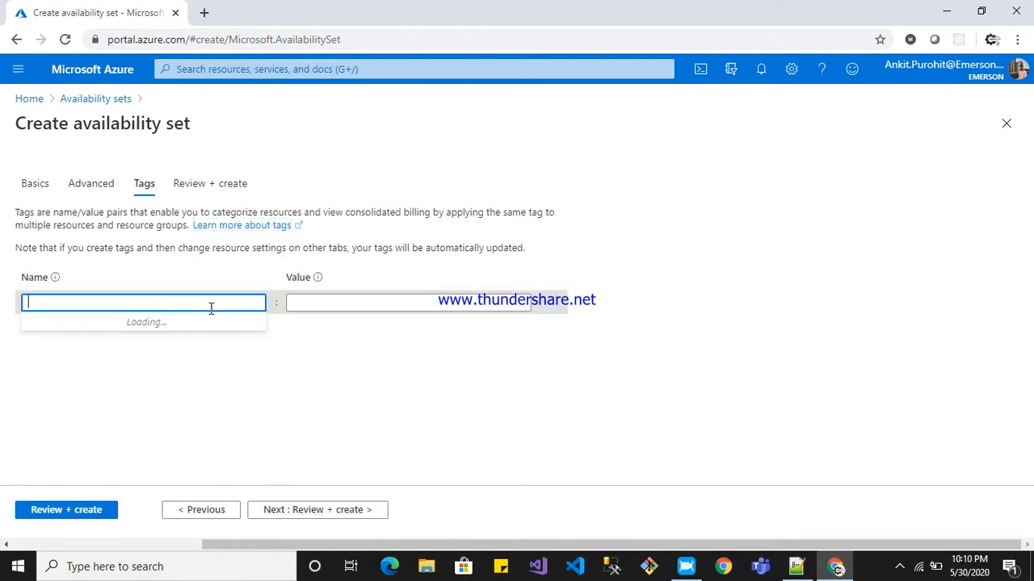
text(AS)
key(Tab)
text(Te)
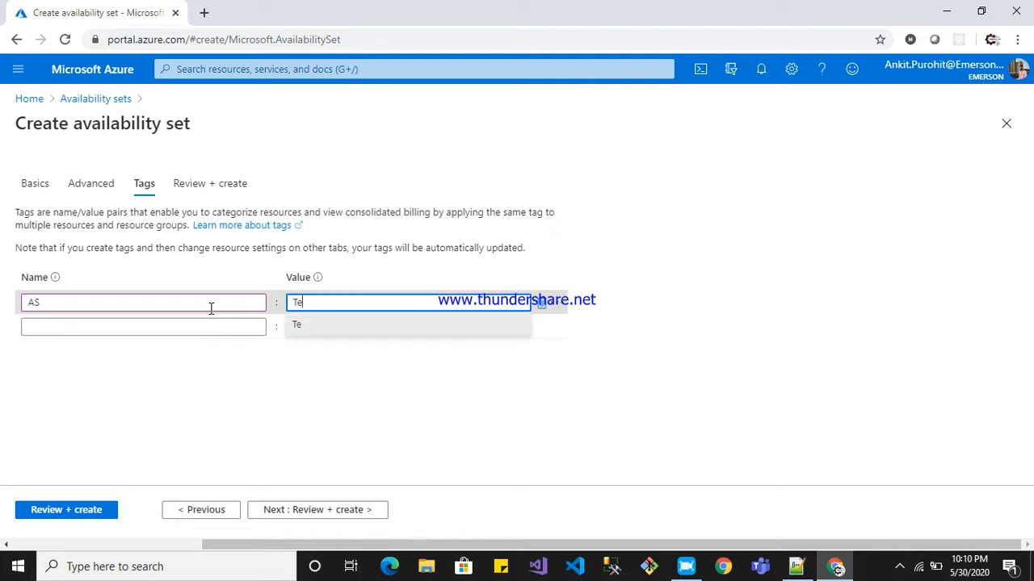
text(st Avail Set)
click(317, 510)
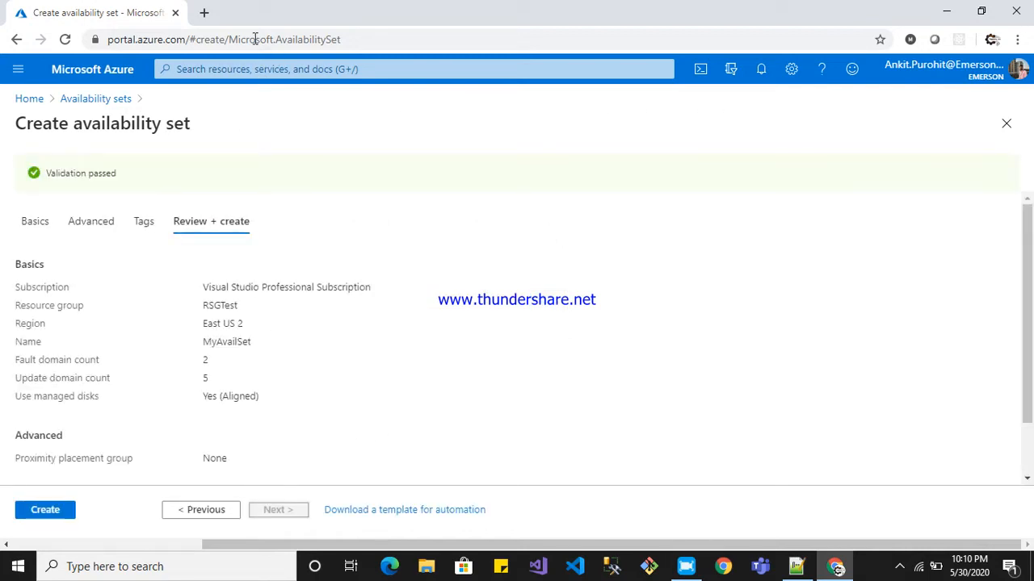
drag(191, 40, 90, 39)
key(ctrl+c)
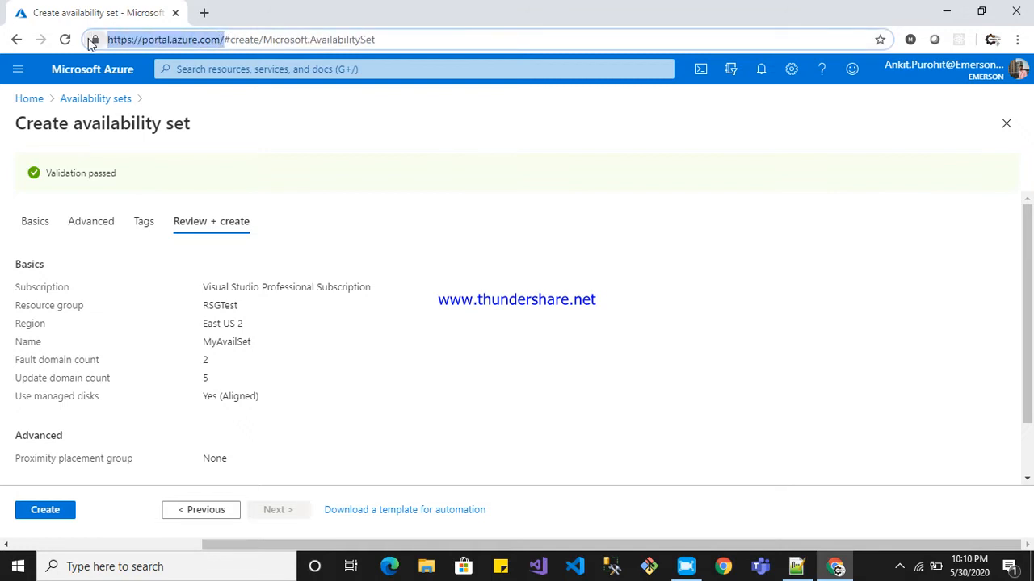
click(204, 12)
key(ctrl+v)
key(Return)
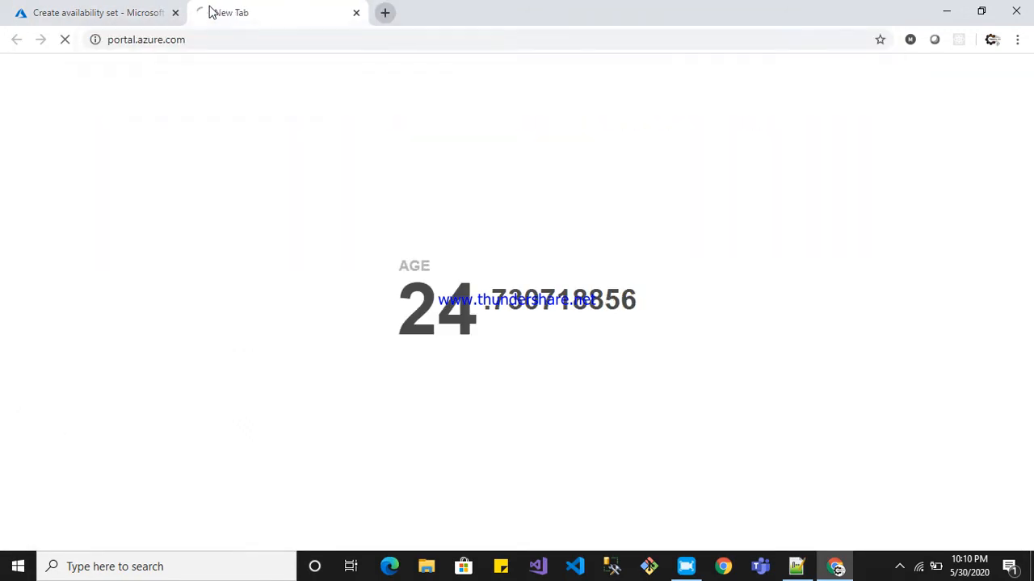
Return to the availability set's review in the first browser tab and create the set
click(104, 13)
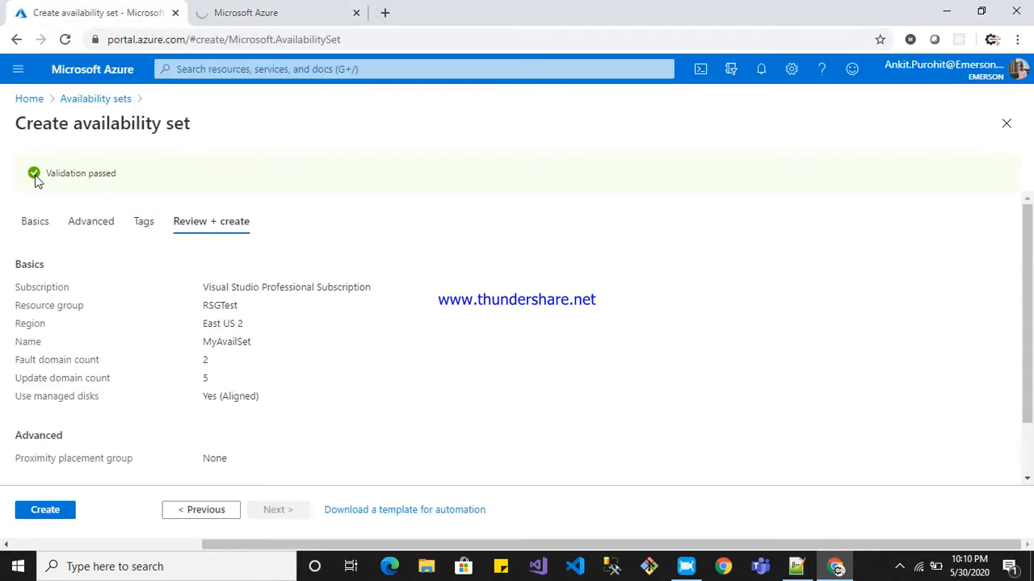
drag(35, 180, 90, 176)
click(42, 511)
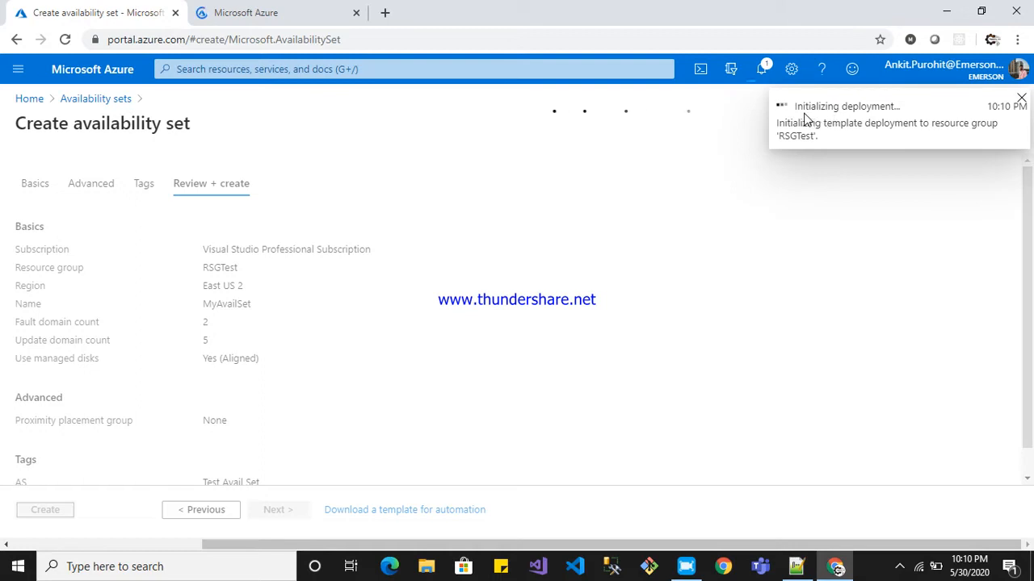
drag(800, 115, 916, 121)
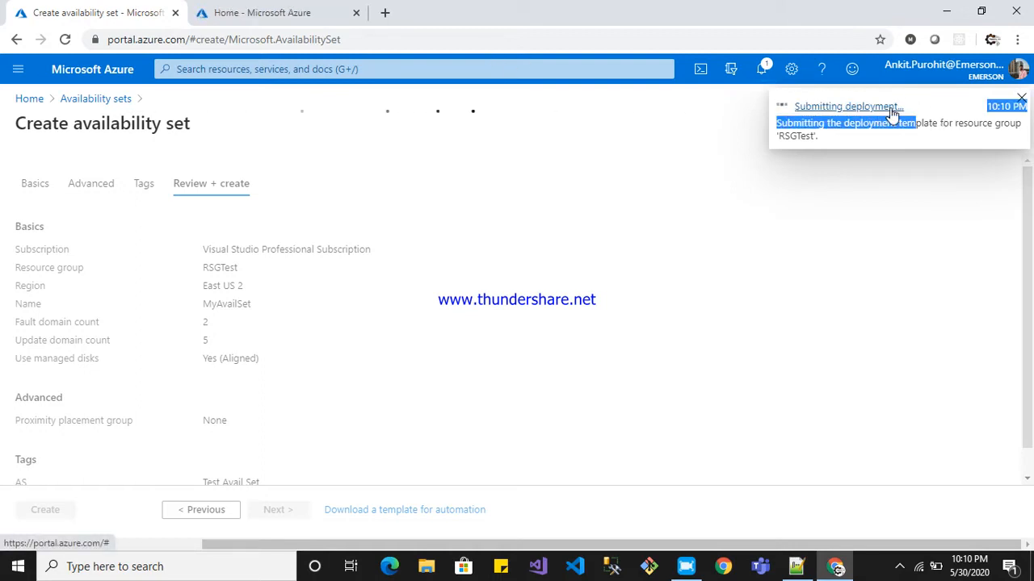
In the second browser tab, search the portal for virtual machines and open the Virtual machines service
click(275, 12)
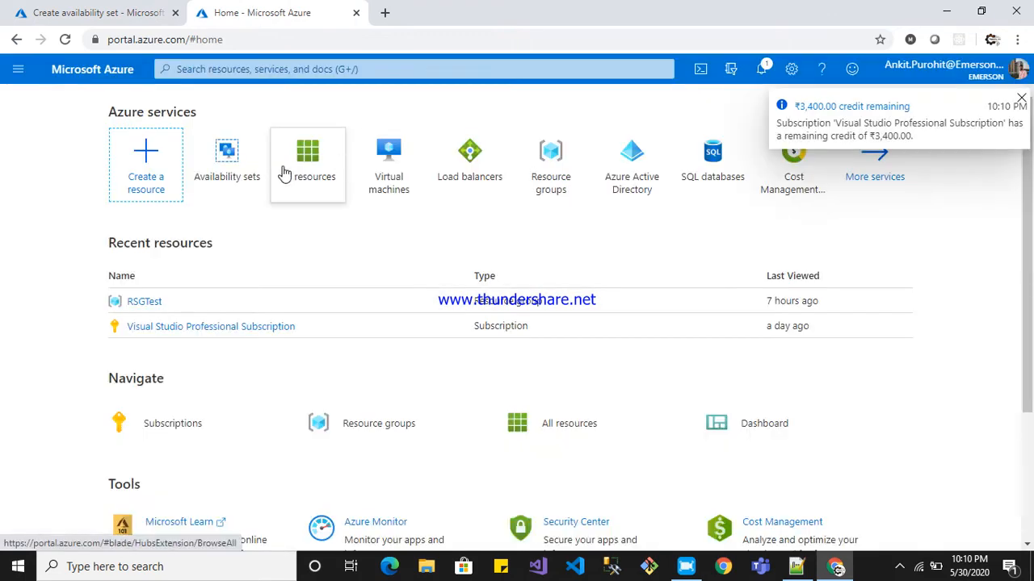
click(272, 71)
text(vir)
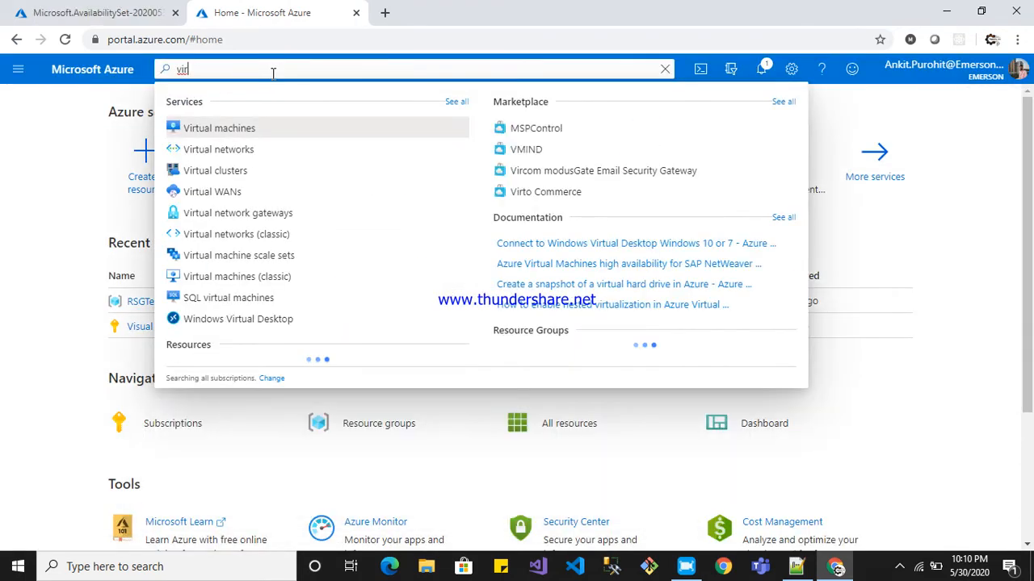
key(Return)
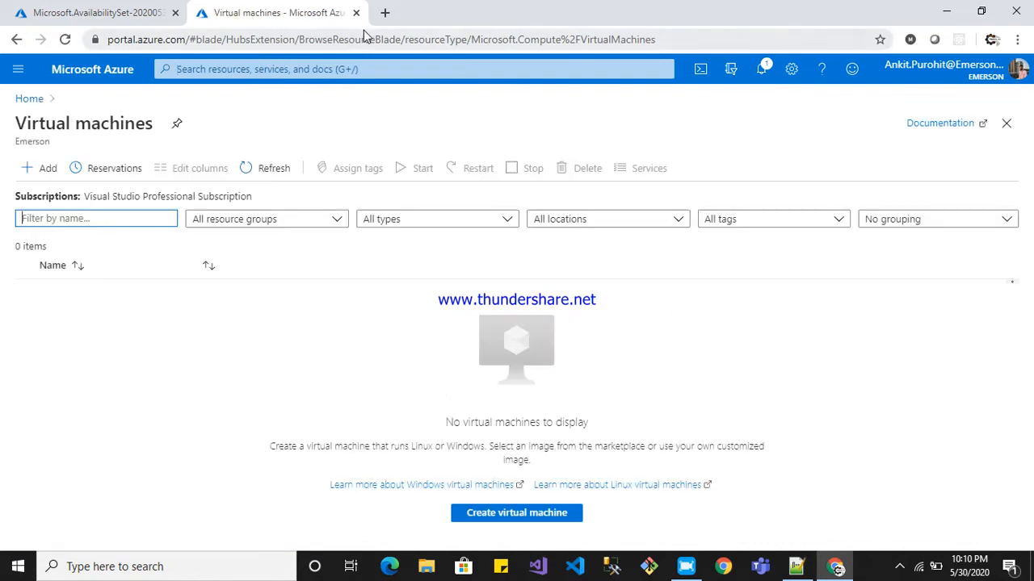
click(385, 13)
key(ctrl+v)
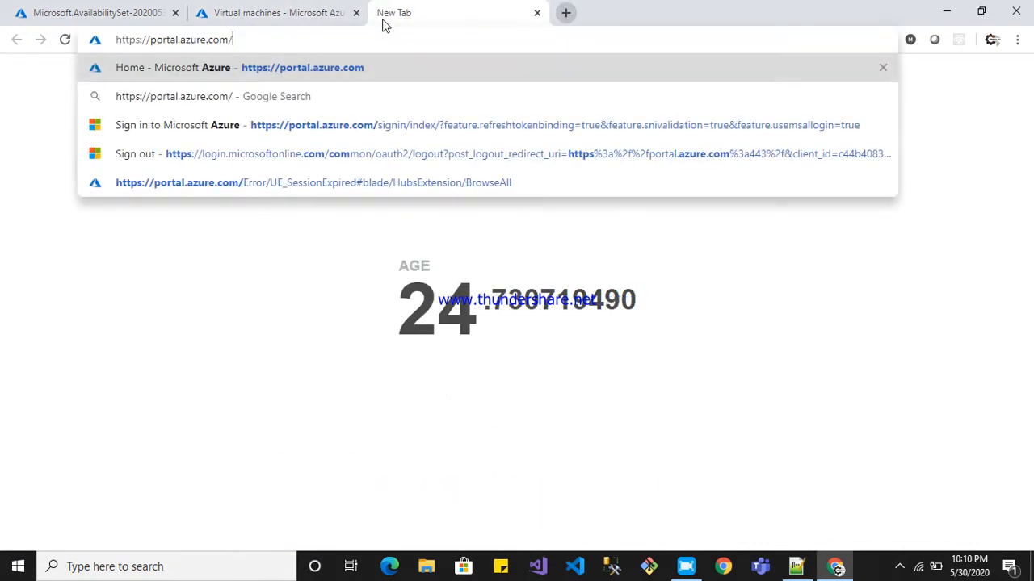
key(Return)
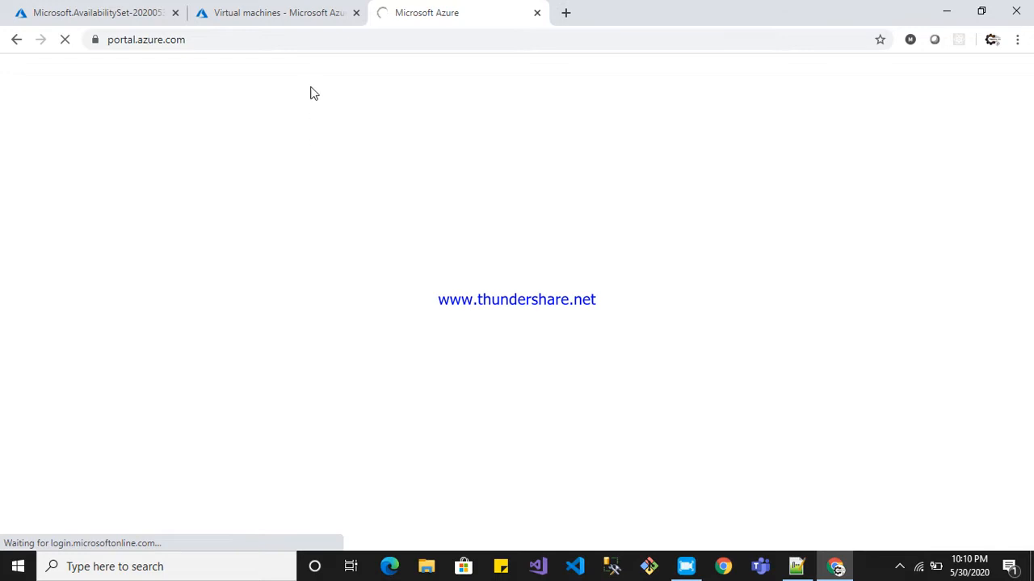
From the Virtual machines page, start creating a virtual machine and choose RSGTest as its resource group
click(301, 21)
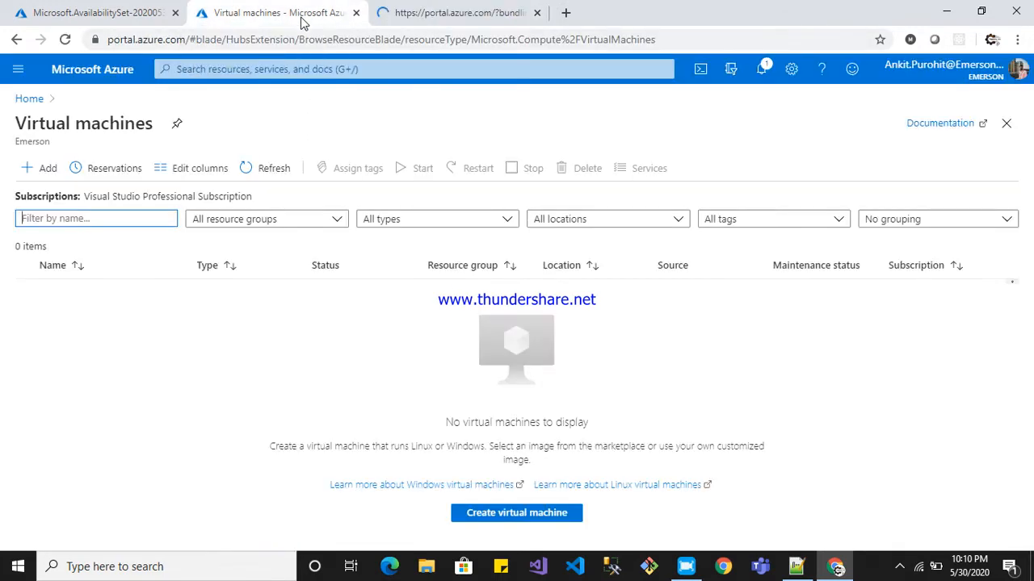
click(529, 519)
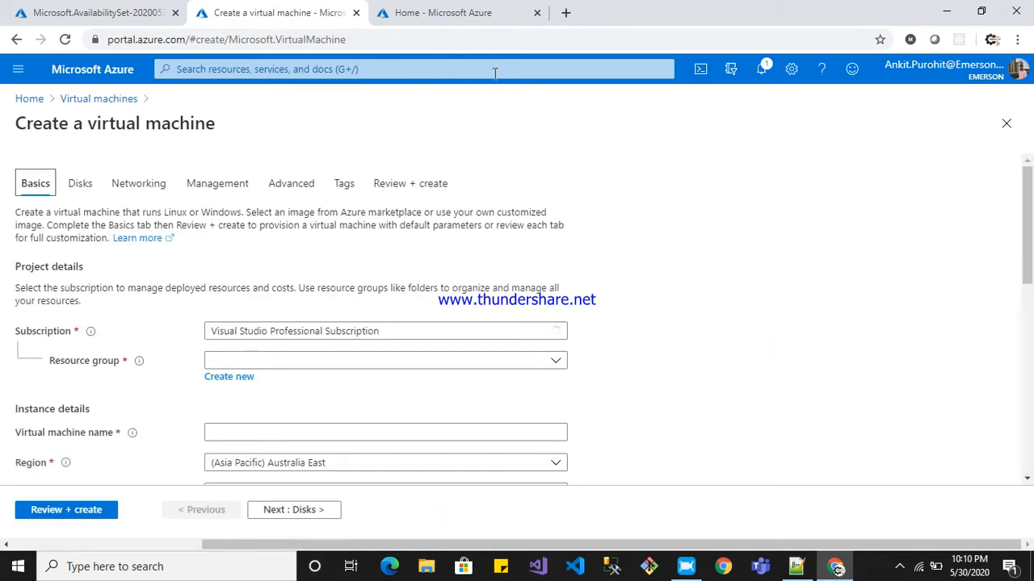
scroll(650, 290, down, 2)
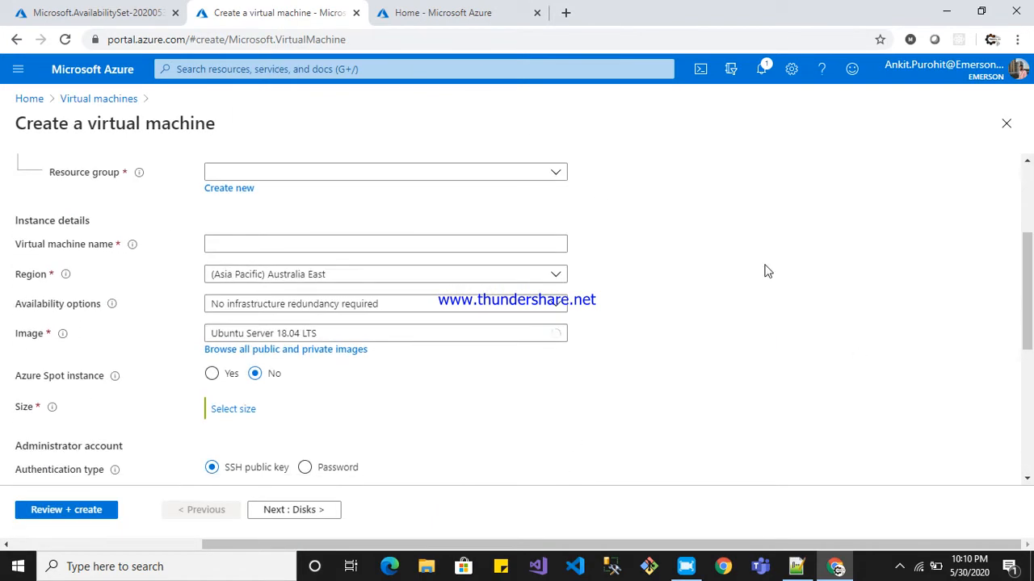
click(536, 175)
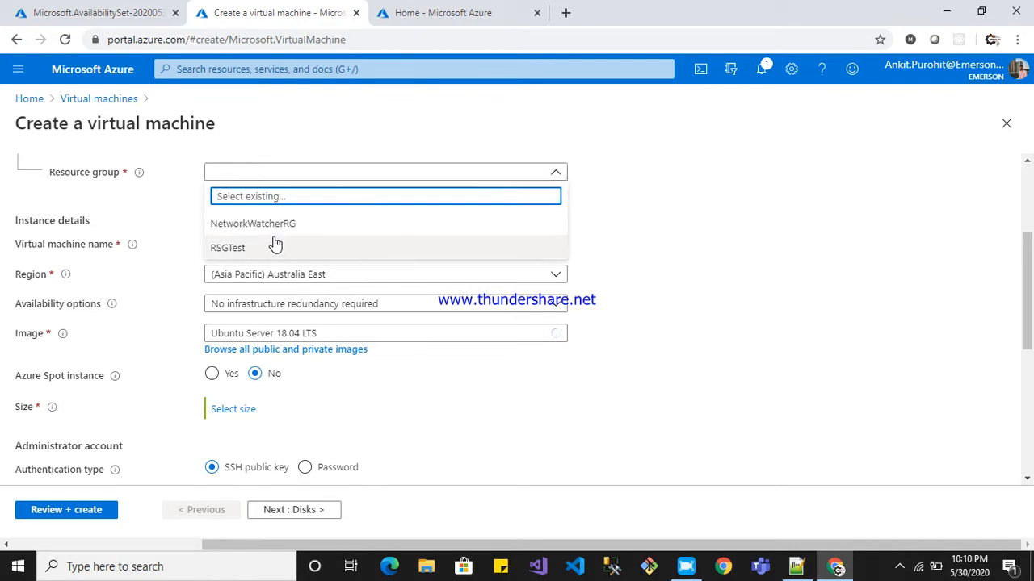
click(271, 250)
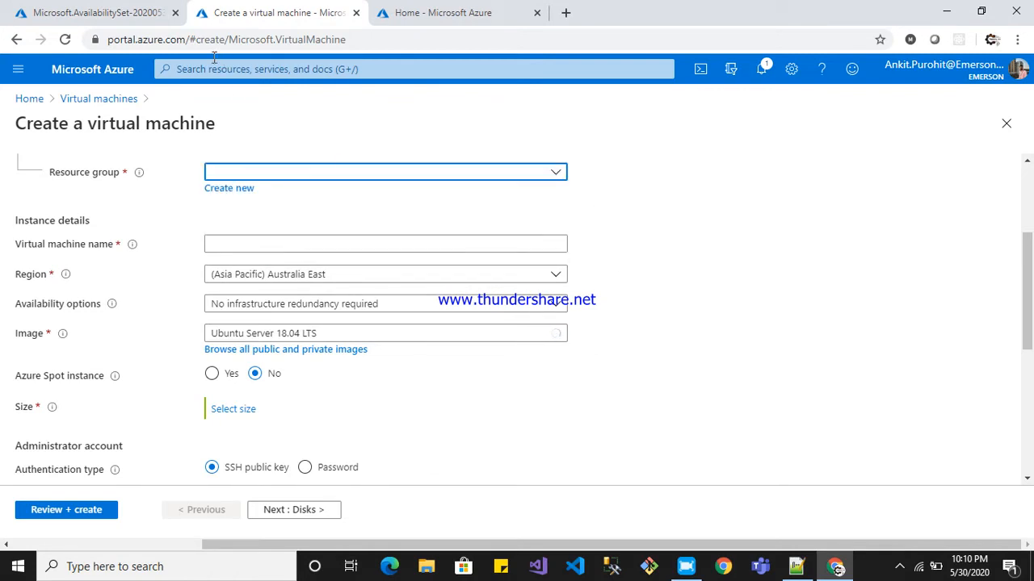
Check the availability set's deployment status in the first browser tab, and return to the virtual machine's instance details
click(79, 8)
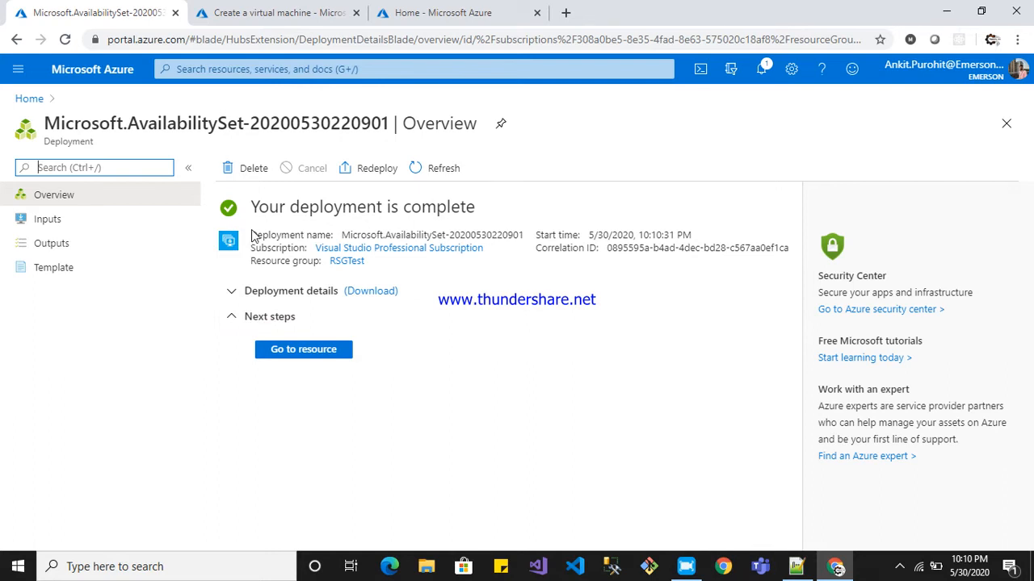
drag(254, 212, 448, 242)
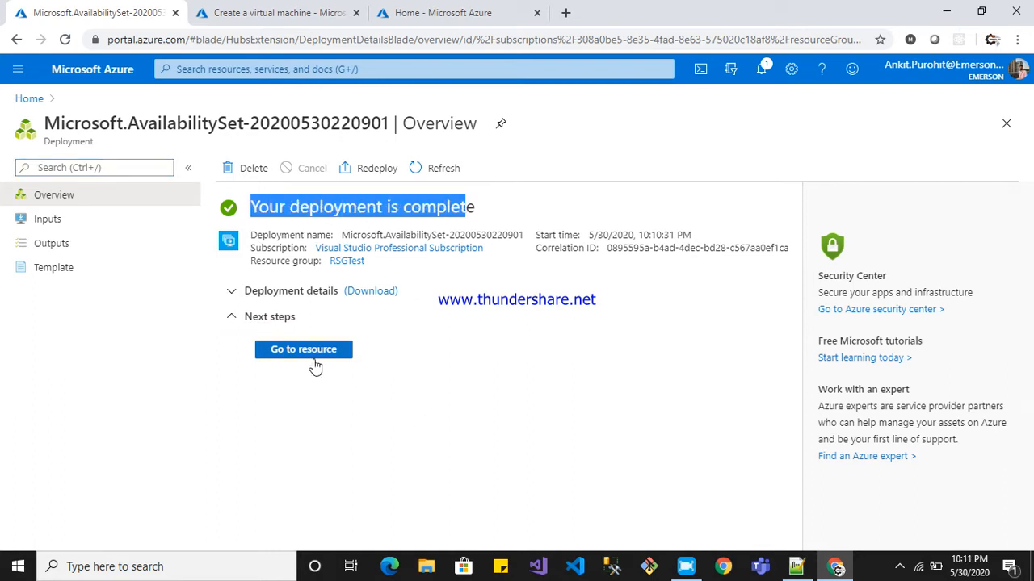
click(280, 13)
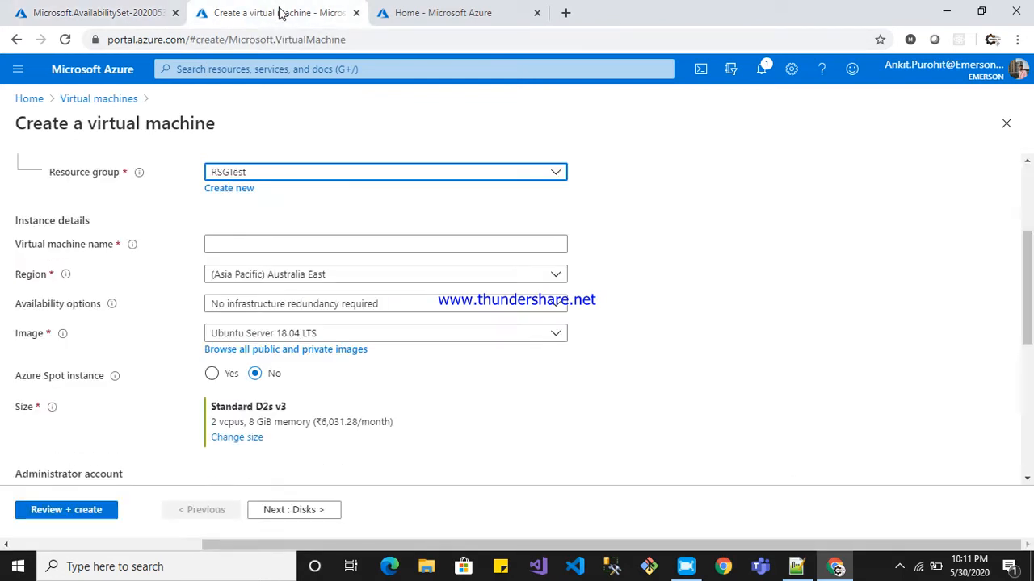
scroll(814, 323, down, 1)
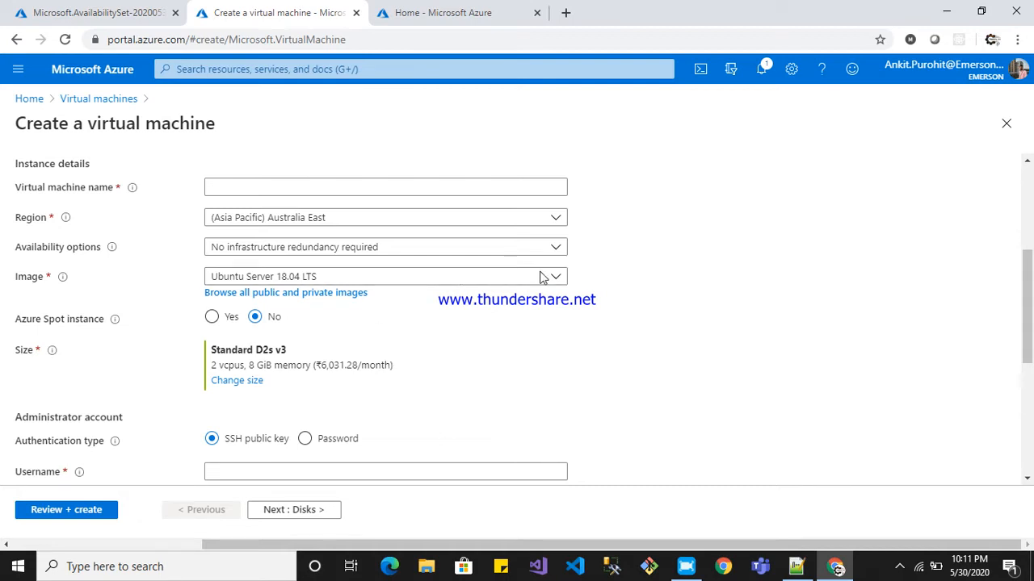
Name the virtual machine VM1 and set its region to (US) East US
click(340, 188)
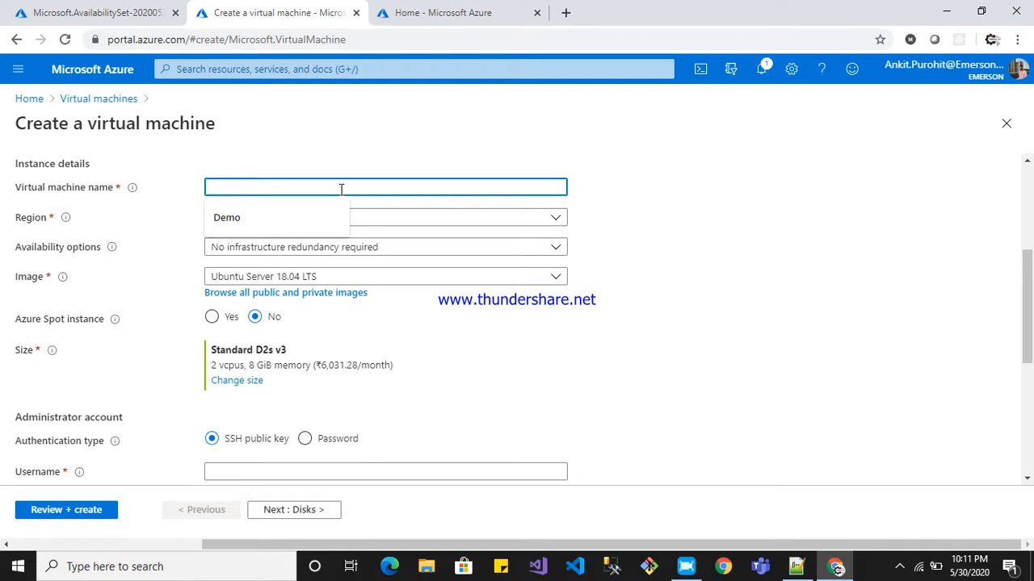
text(VM1)
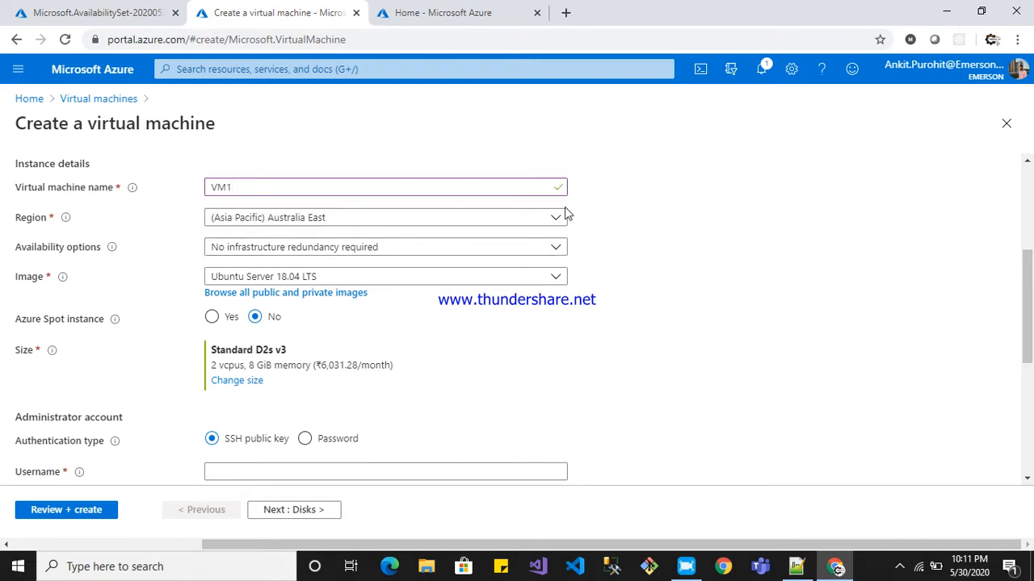
click(555, 217)
click(300, 295)
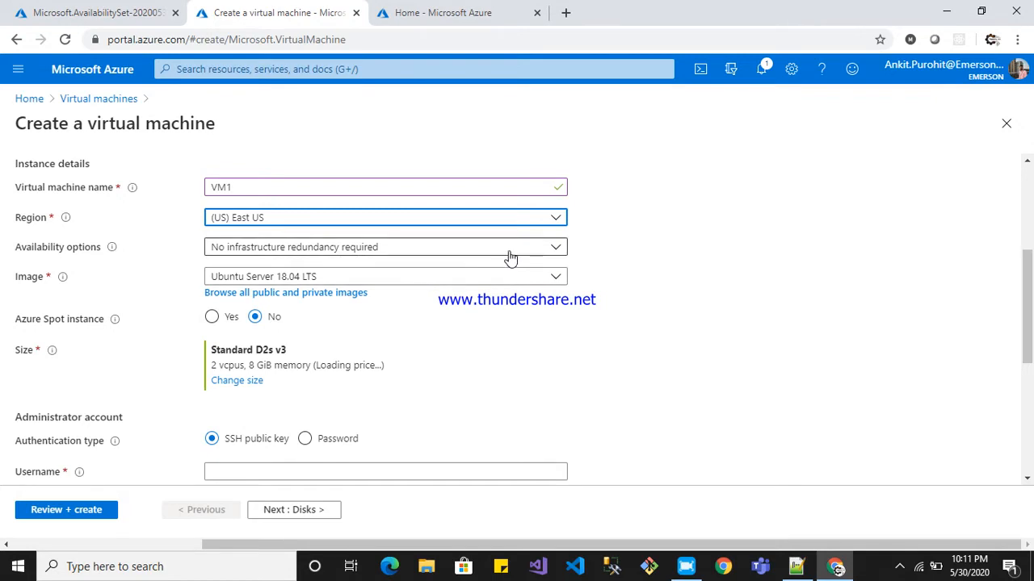
Set the availability option to Availability set and try to pick an existing availability set for VM1
click(554, 252)
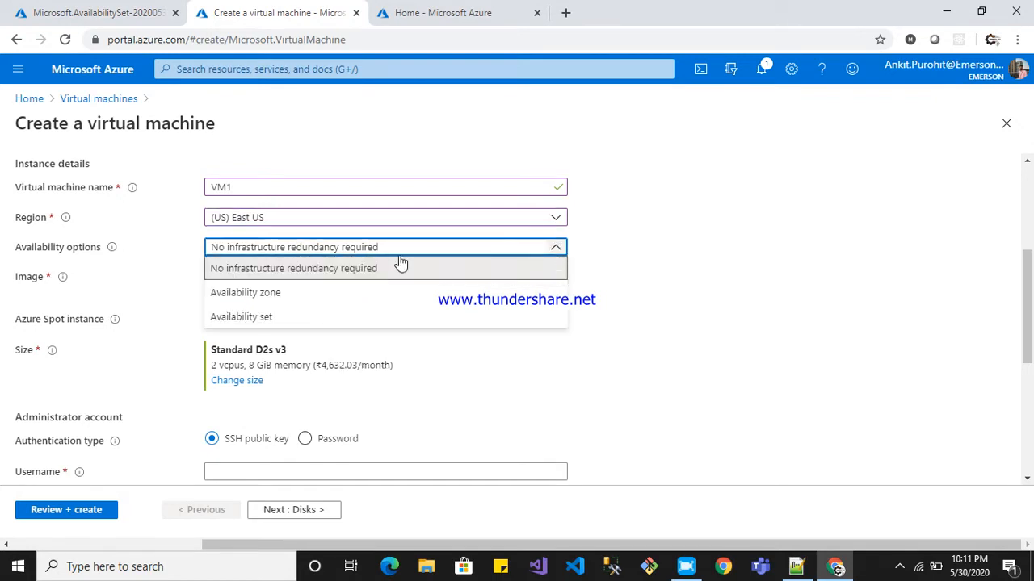
click(279, 317)
click(318, 277)
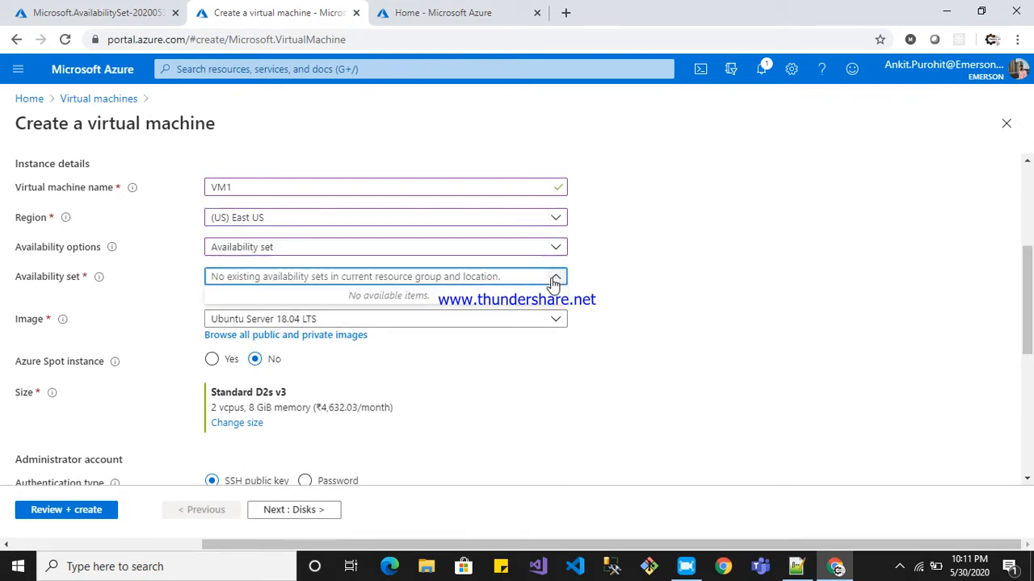
click(670, 341)
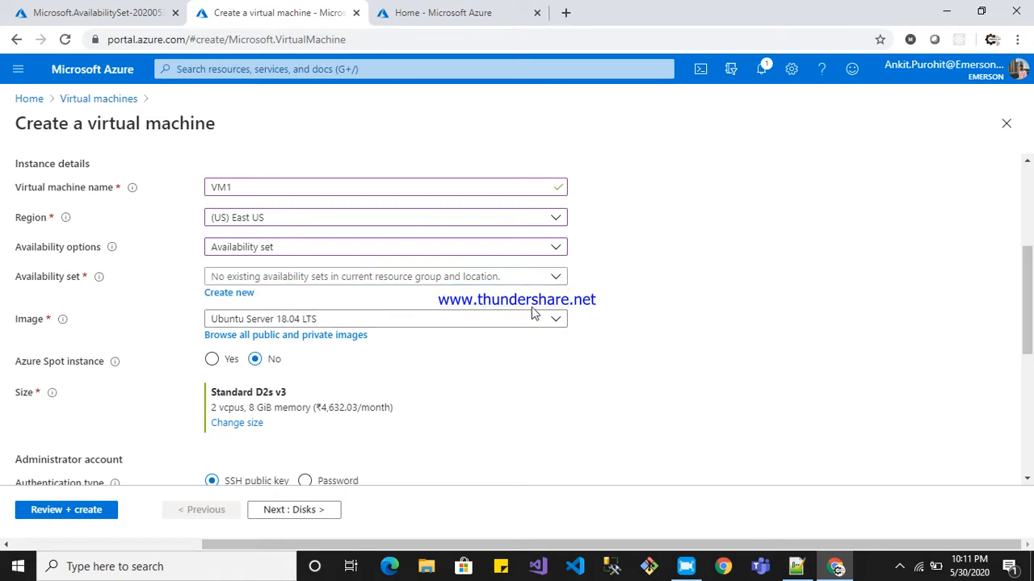
click(554, 279)
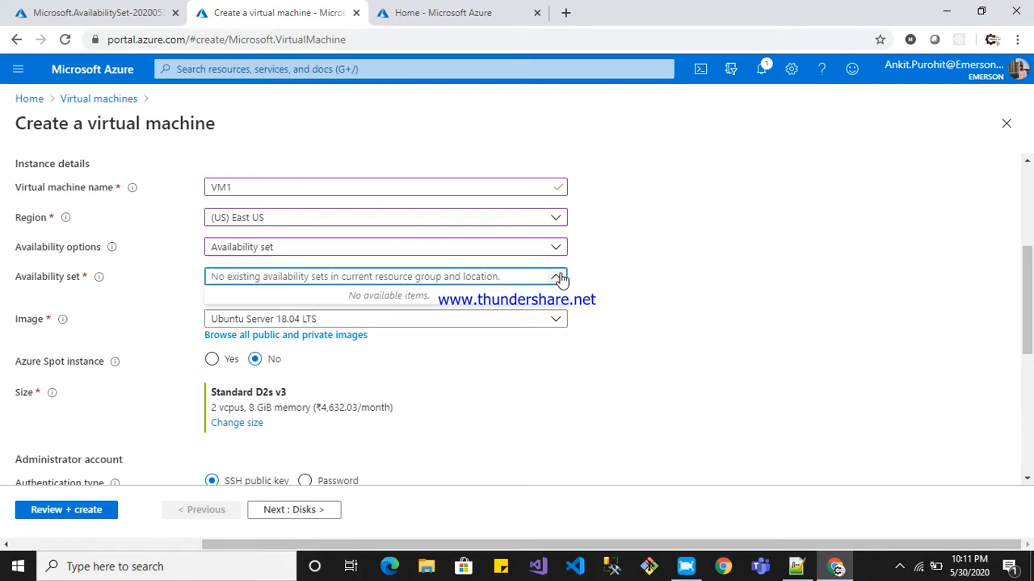
click(748, 328)
Reload the virtual machine creation form, discarding the entries, and choose RSGTest as the resource group
click(66, 40)
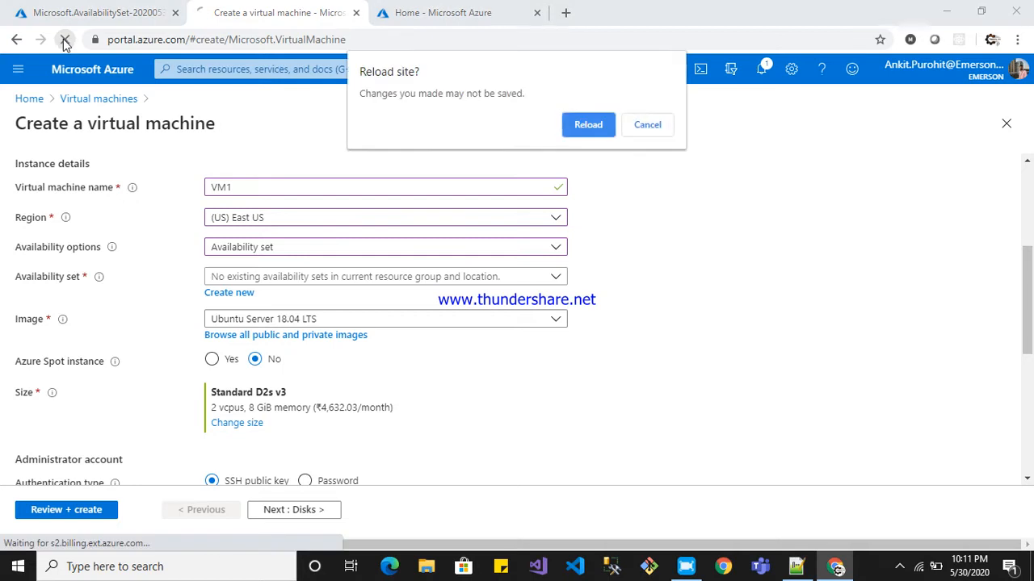
click(588, 128)
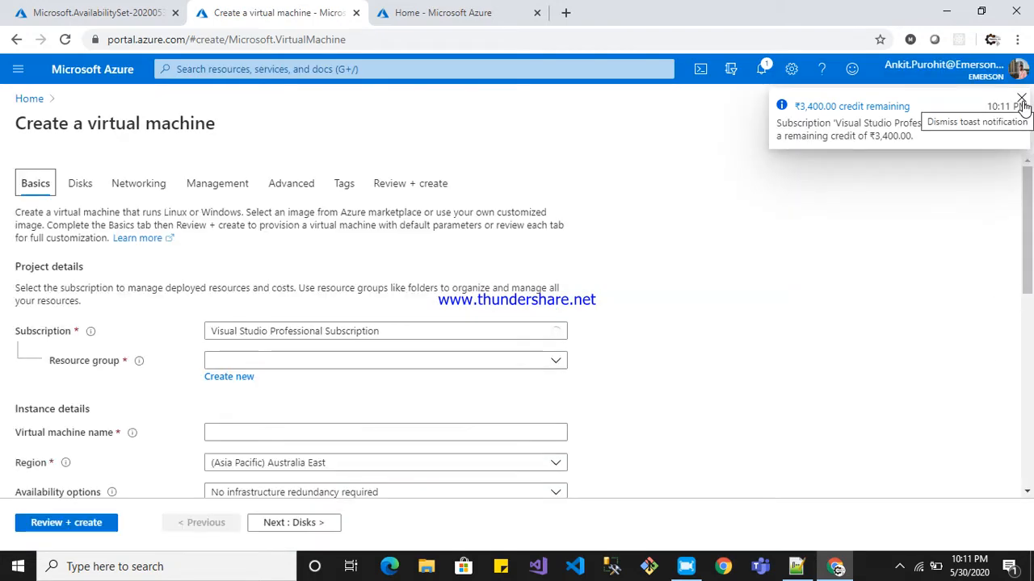
click(556, 365)
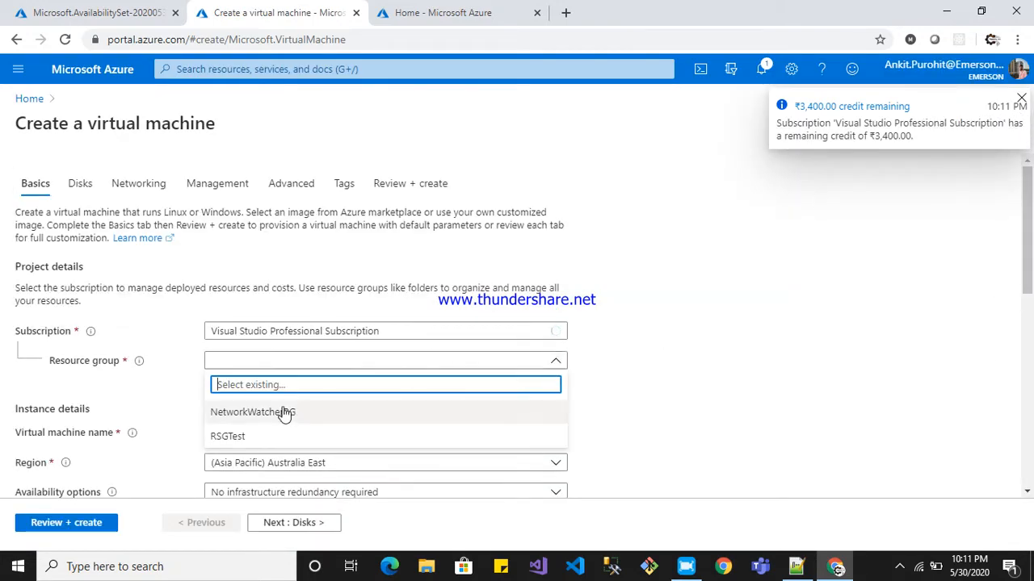
click(265, 438)
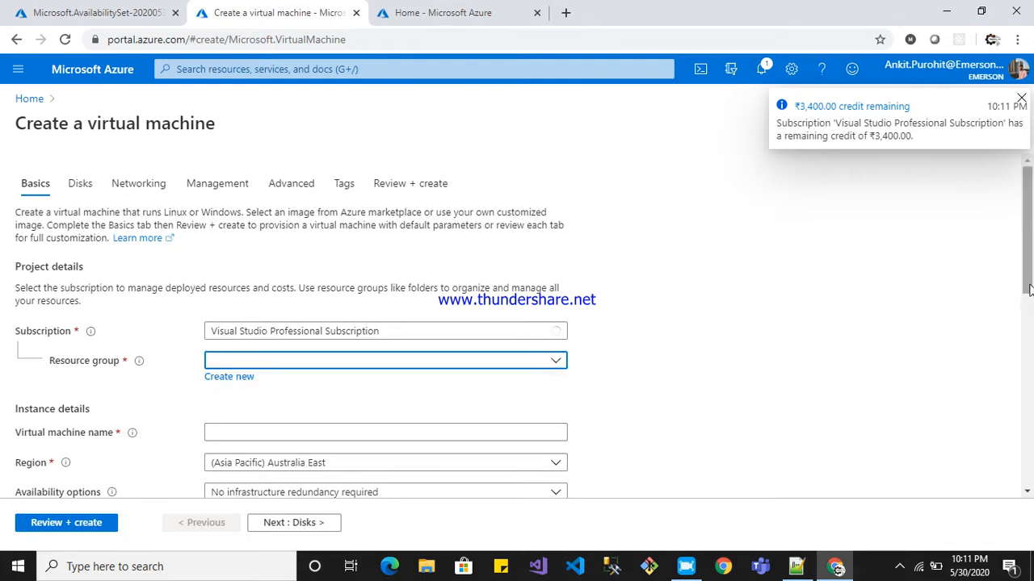
Name the virtual machine VM1 and set its region to (US) East US 2
scroll(565, 364, down, 1)
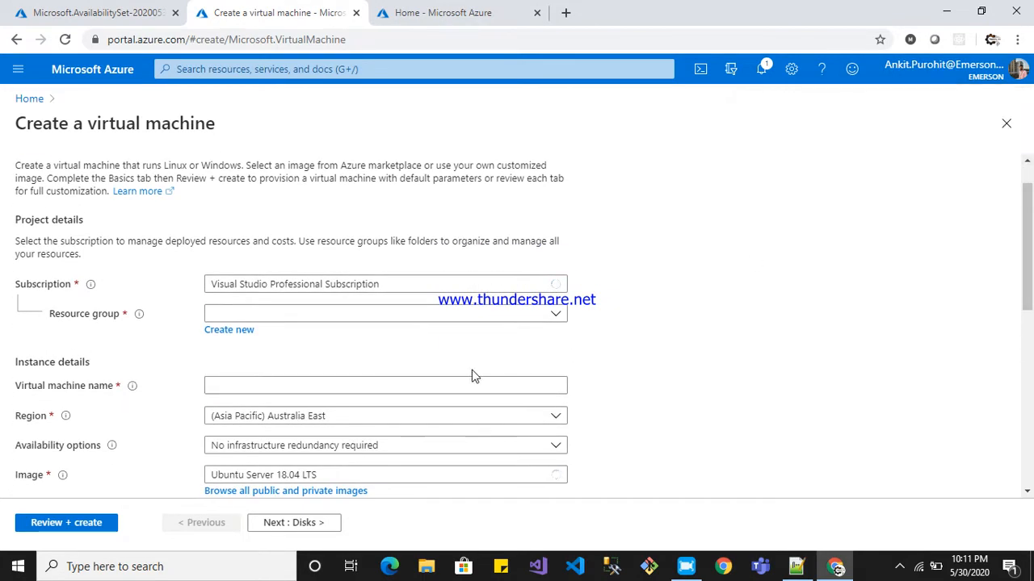
click(327, 386)
text(VM1)
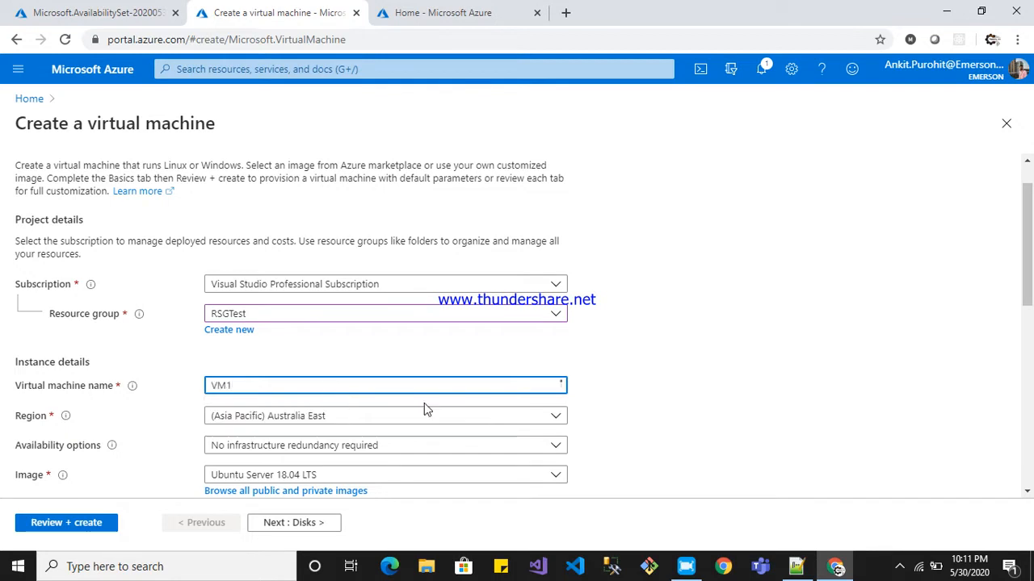
click(526, 418)
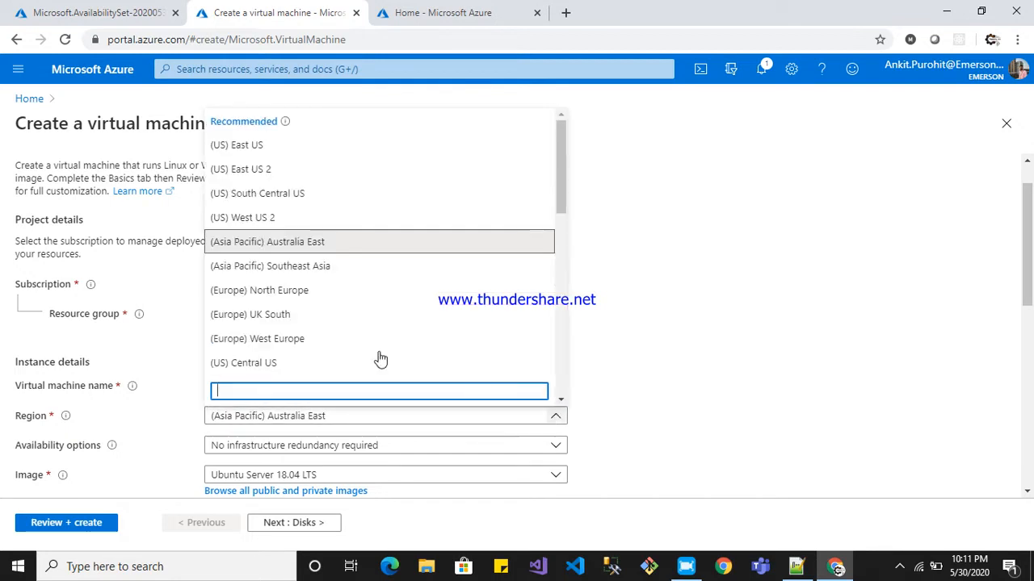
click(268, 168)
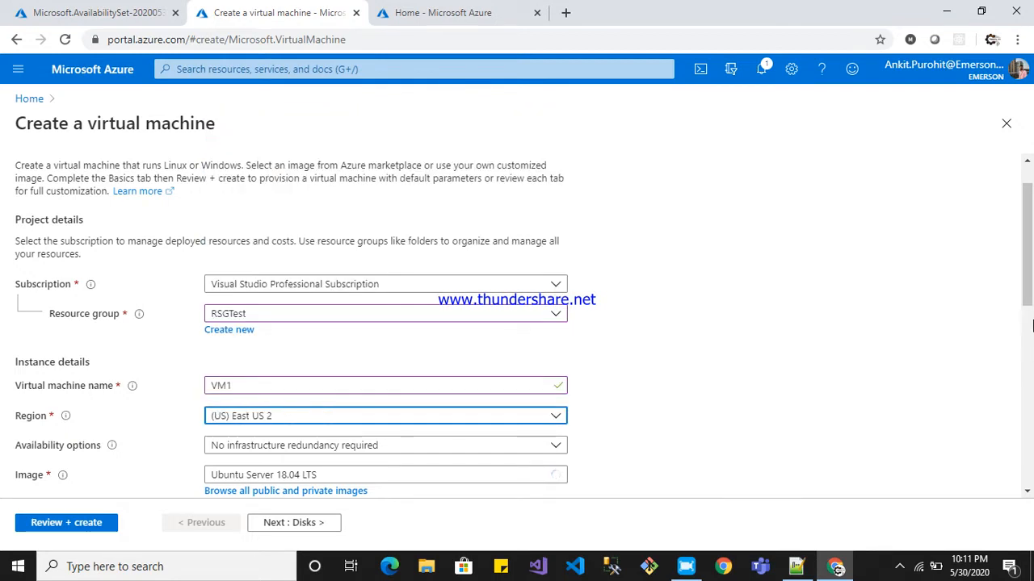
Set the availability option to Availability set and assign VM1 to MyAvailSet
scroll(1032, 324, down, 1)
click(549, 362)
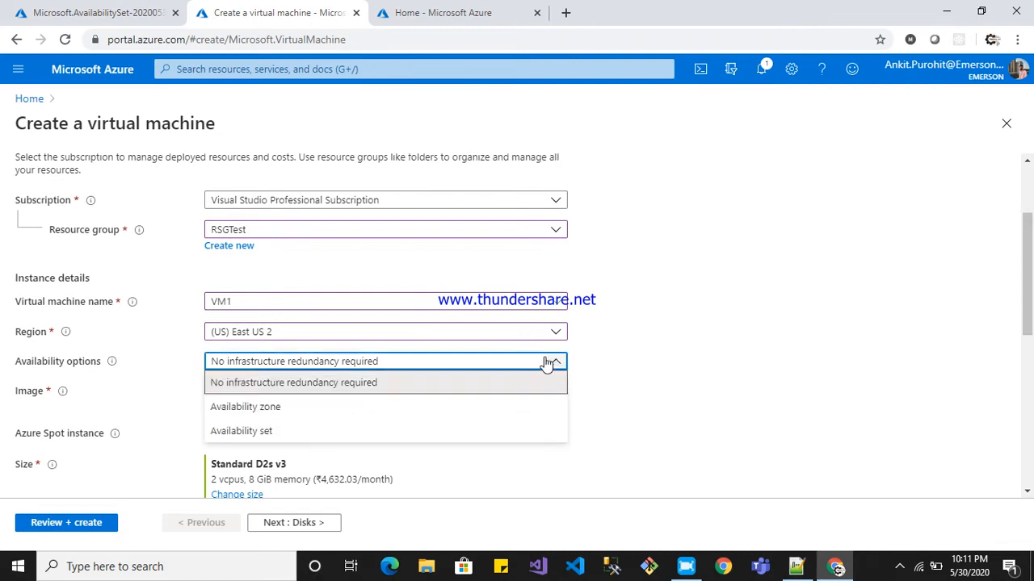
click(334, 431)
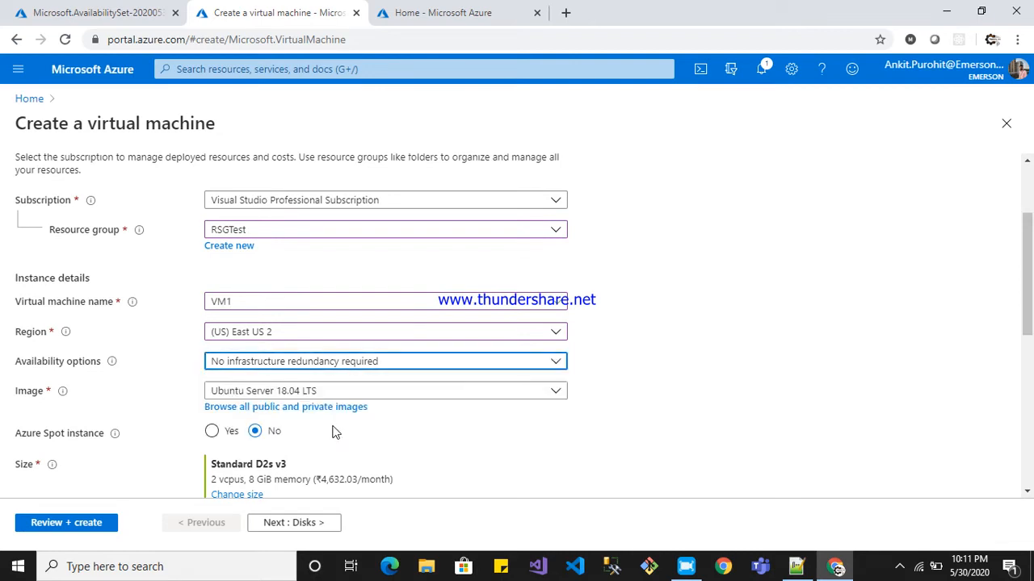
click(554, 394)
click(381, 415)
scroll(1032, 323, down, 1)
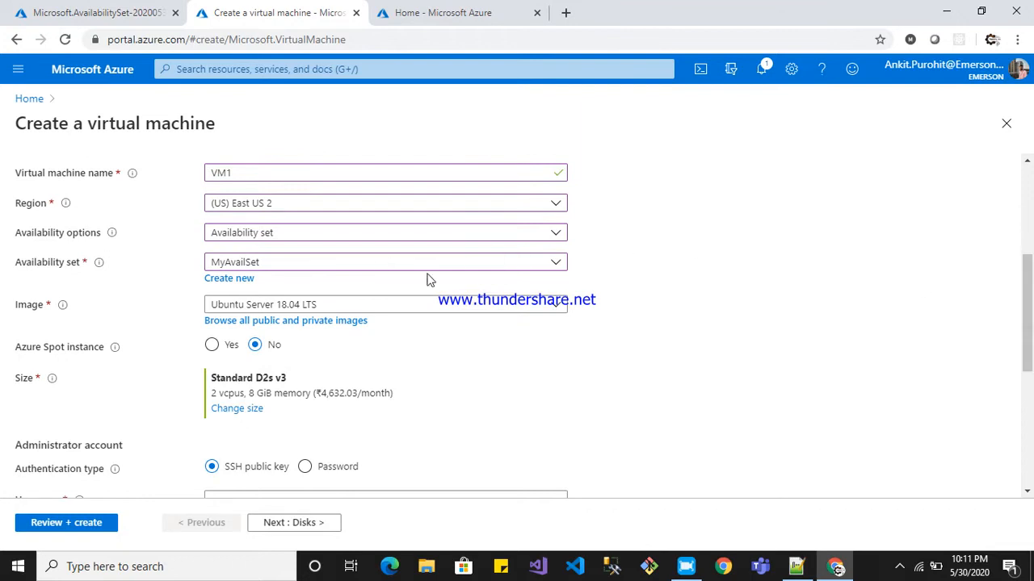
Choose Windows Server 2016 Datacenter as the virtual machine's image
click(556, 306)
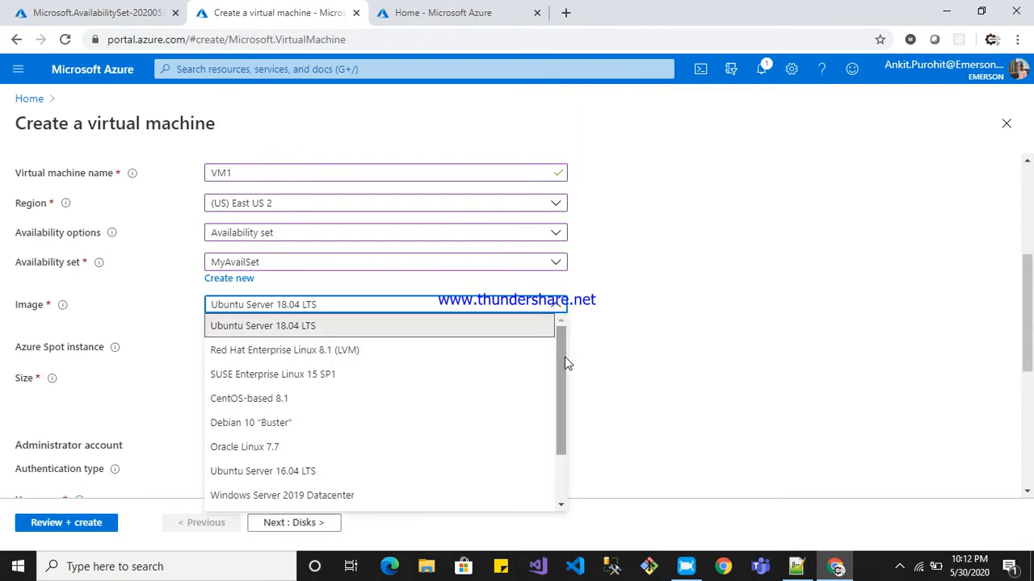
drag(564, 360, 556, 387)
click(352, 472)
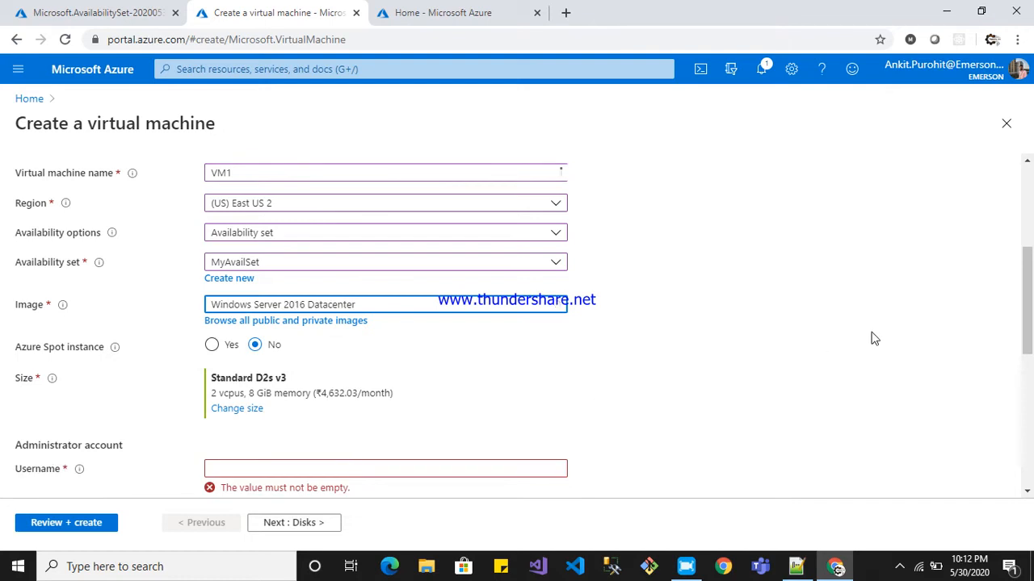
Change the virtual machine's size to Standard B2ms
scroll(1022, 302, down, 1)
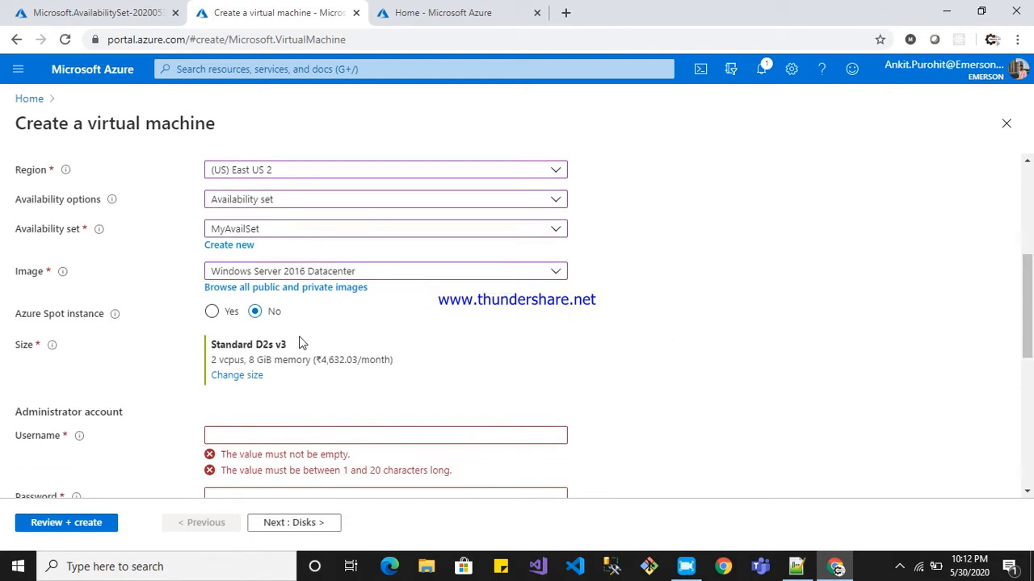
click(236, 375)
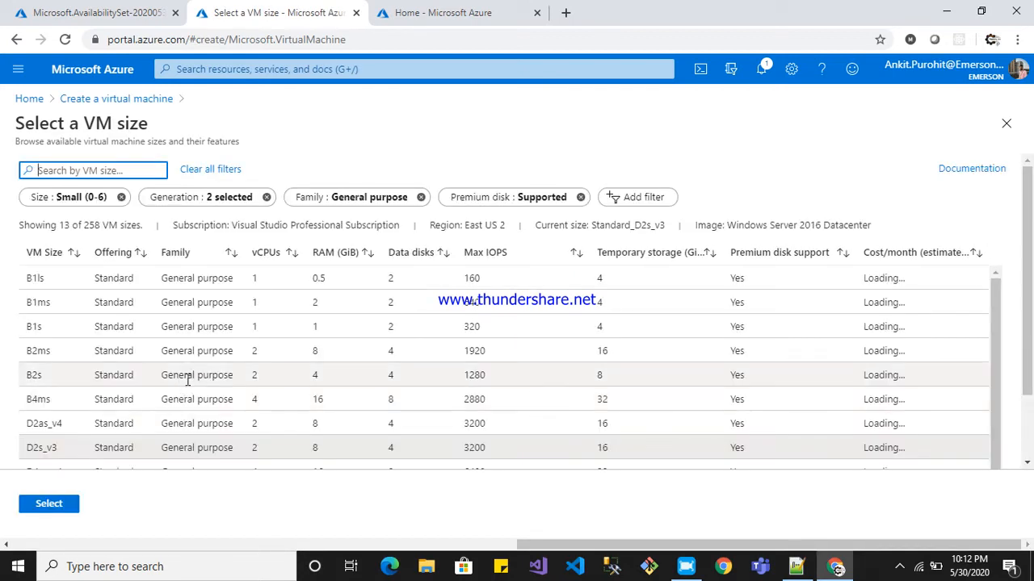
click(49, 350)
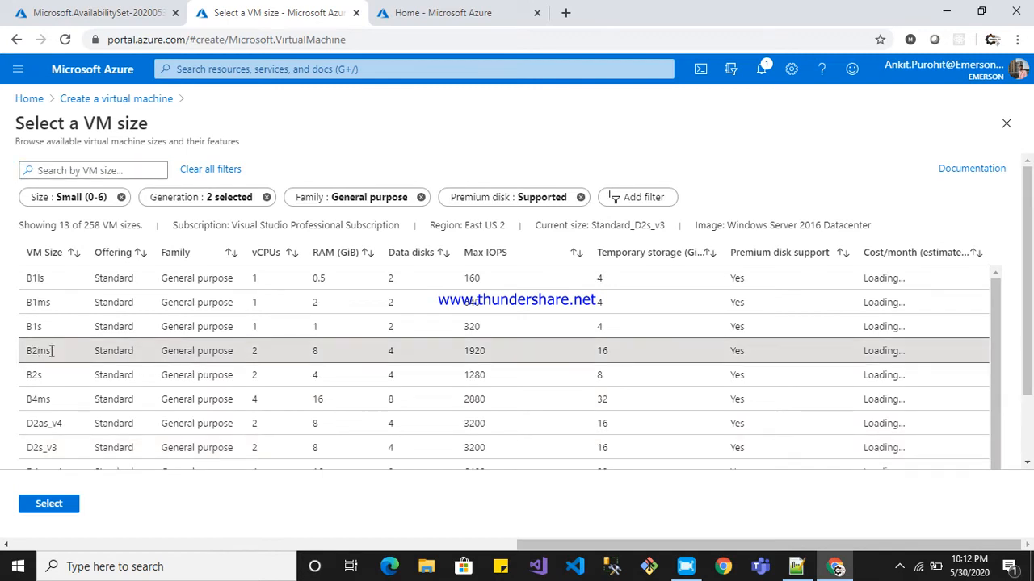
click(49, 503)
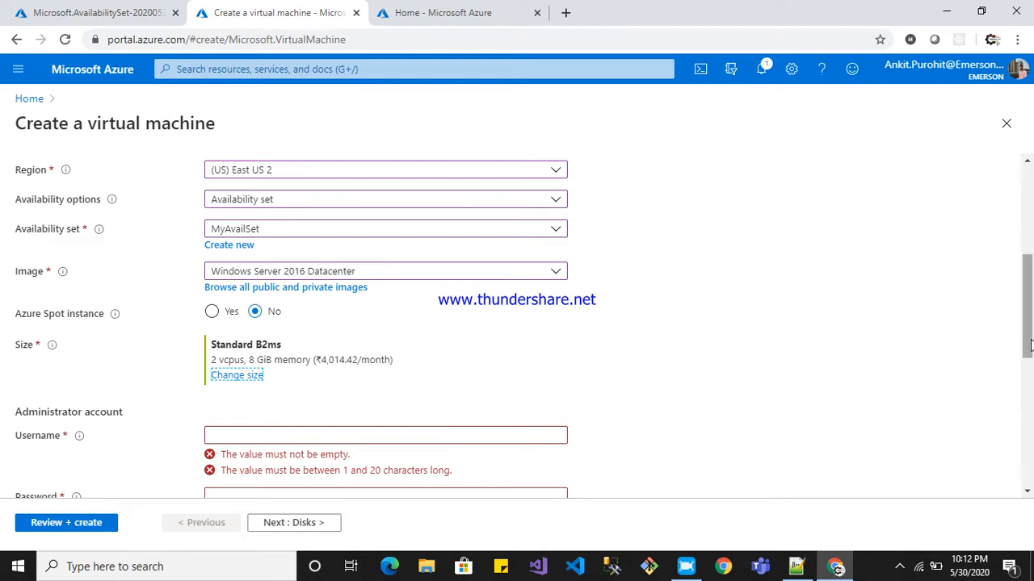
Set the administrator account's username to Demo, and enter and confirm the account password
scroll(805, 349, down, 1)
click(379, 351)
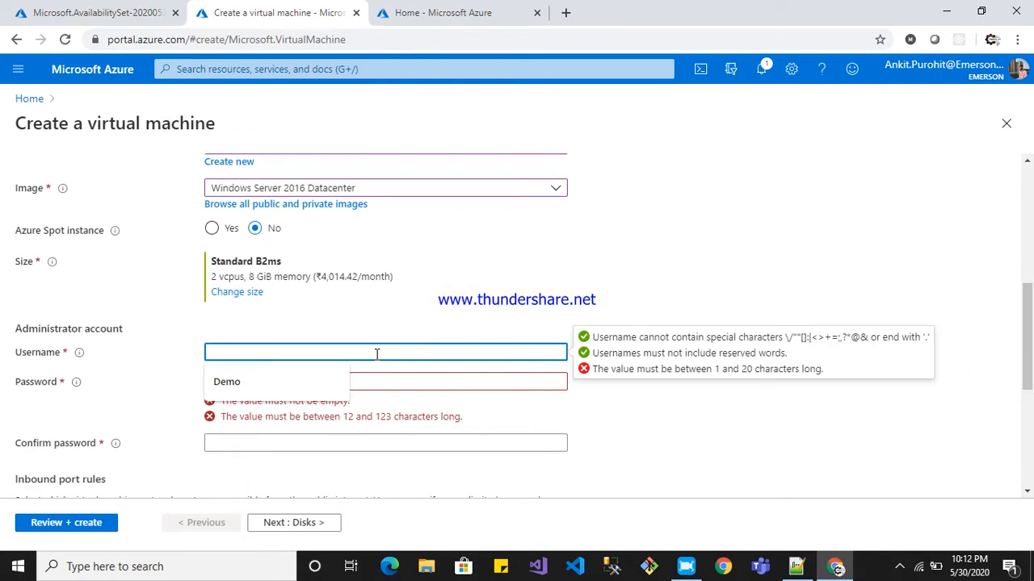
text(Demo)
key(Tab)
text(••••)
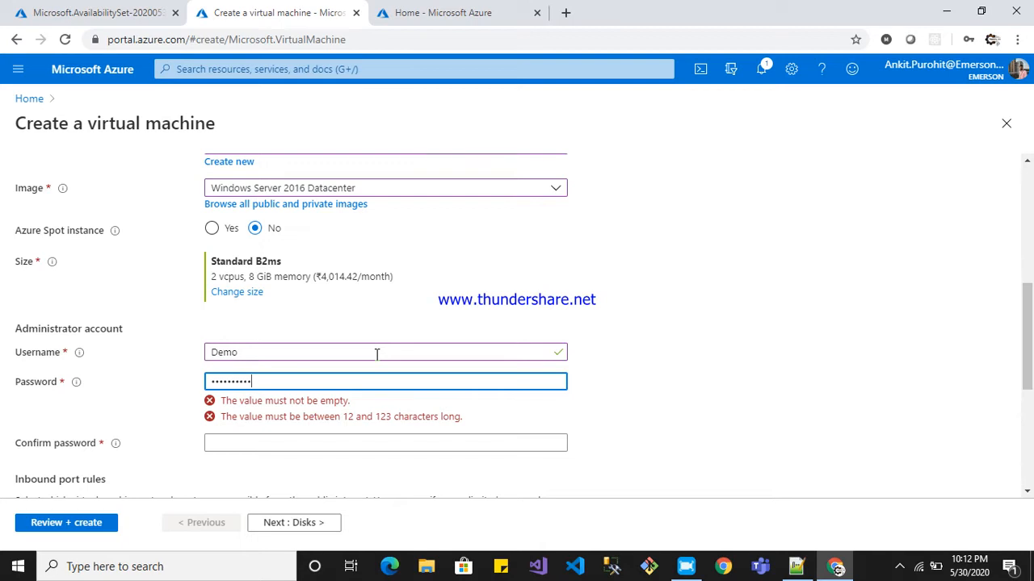
scroll(635, 323, down, 1)
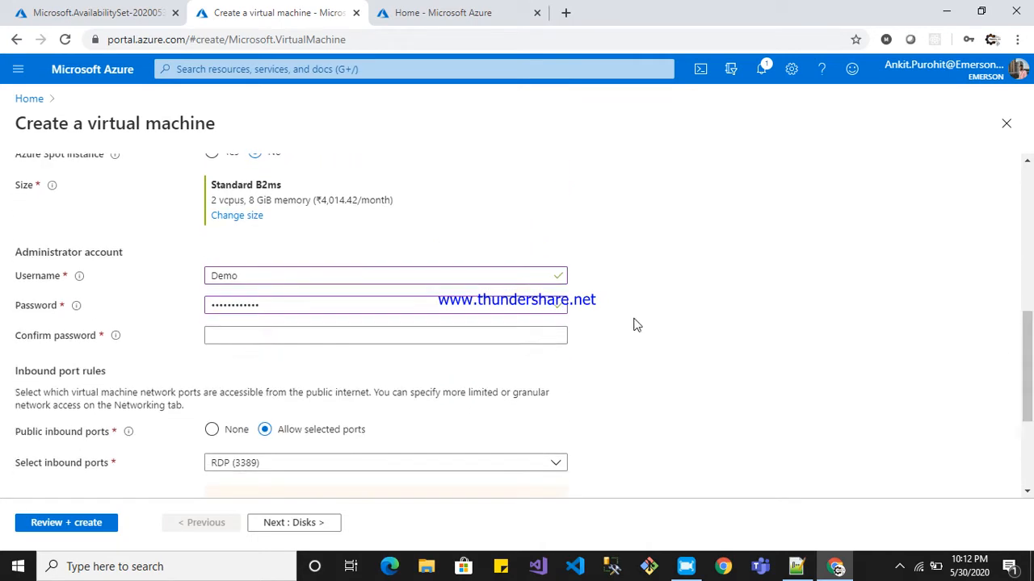
click(423, 334)
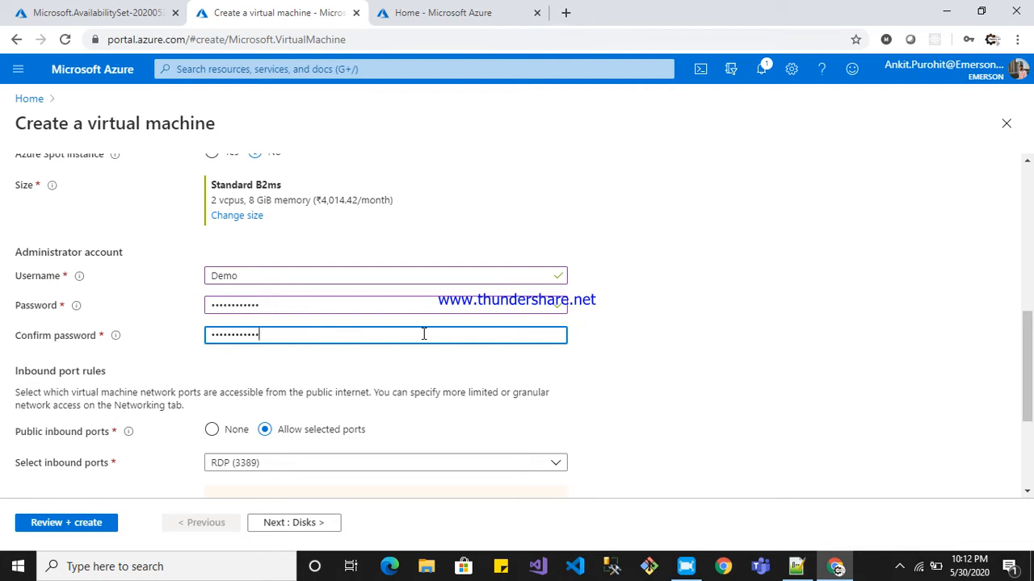
Add HTTP (80) and HTTPS (443) to the allowed public inbound ports alongside RDP (3389)
scroll(580, 399, down, 1)
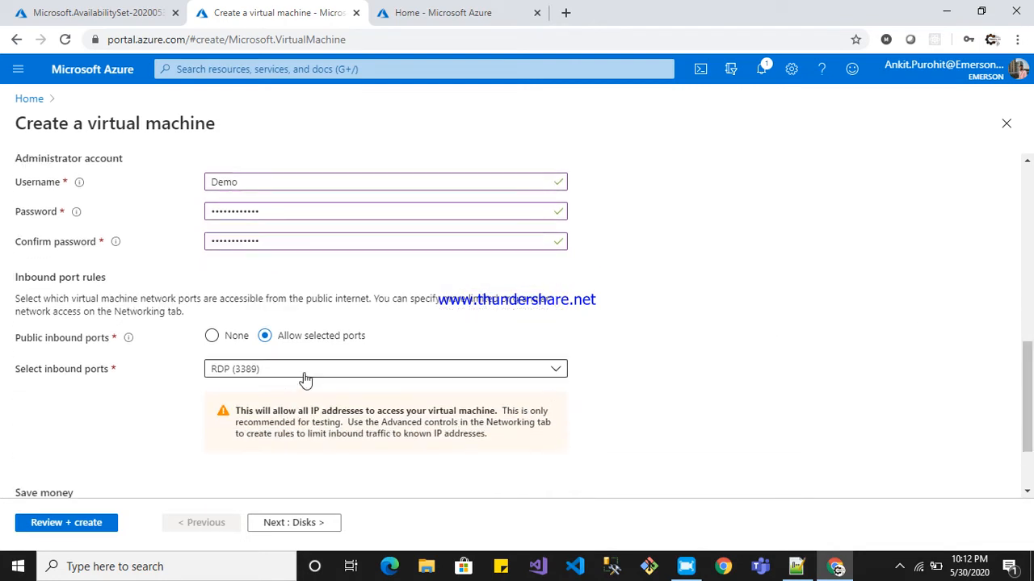
click(471, 374)
click(233, 276)
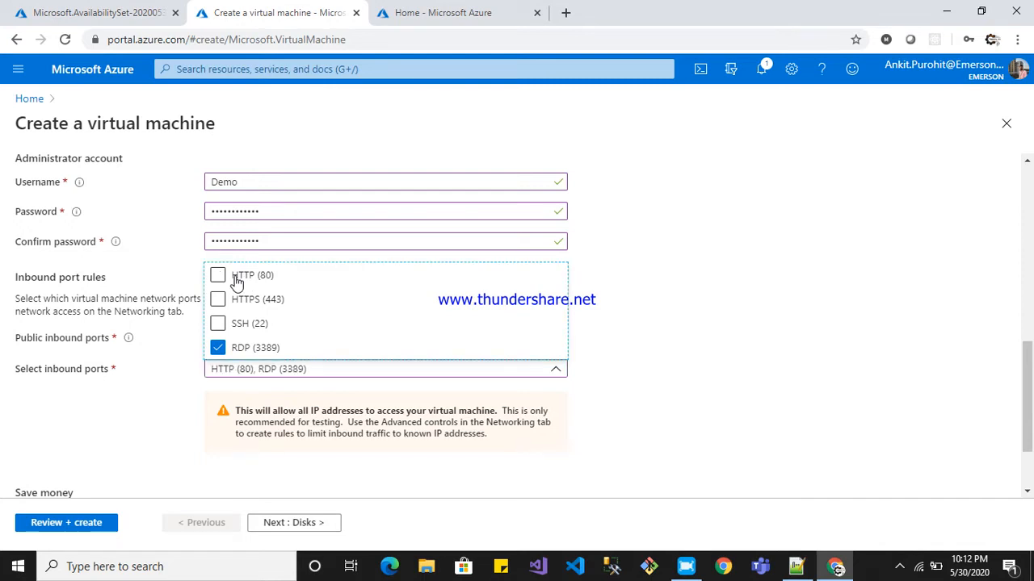
click(234, 300)
click(588, 387)
scroll(685, 379, down, 1)
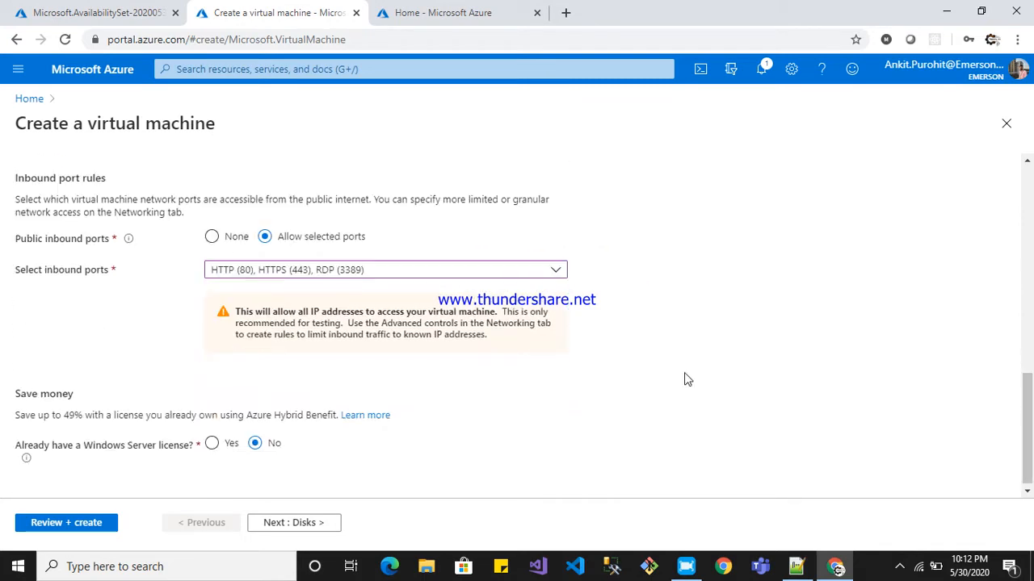
Continue to the disk settings and set the OS disk type to Standard HDD
click(300, 522)
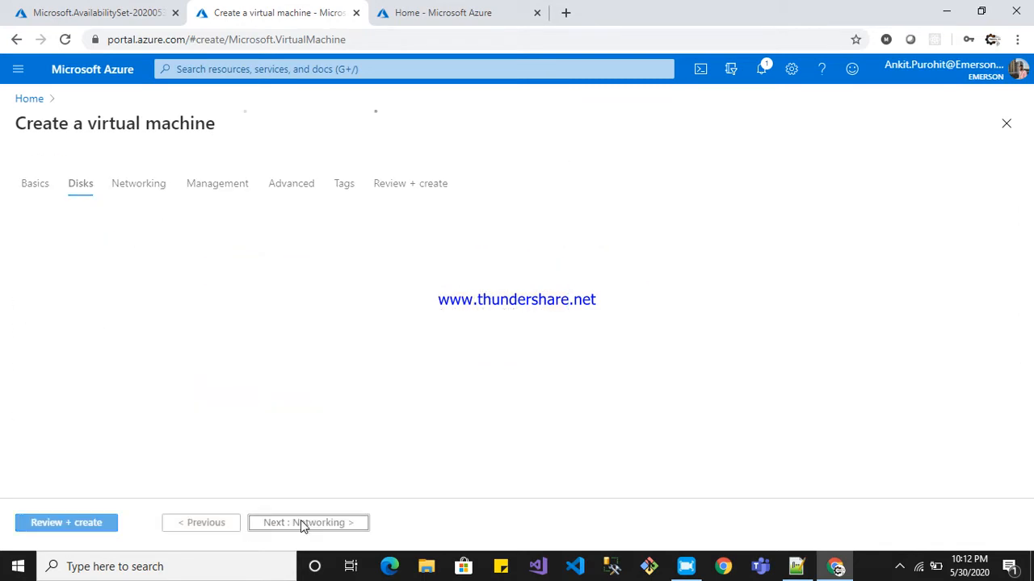
click(552, 277)
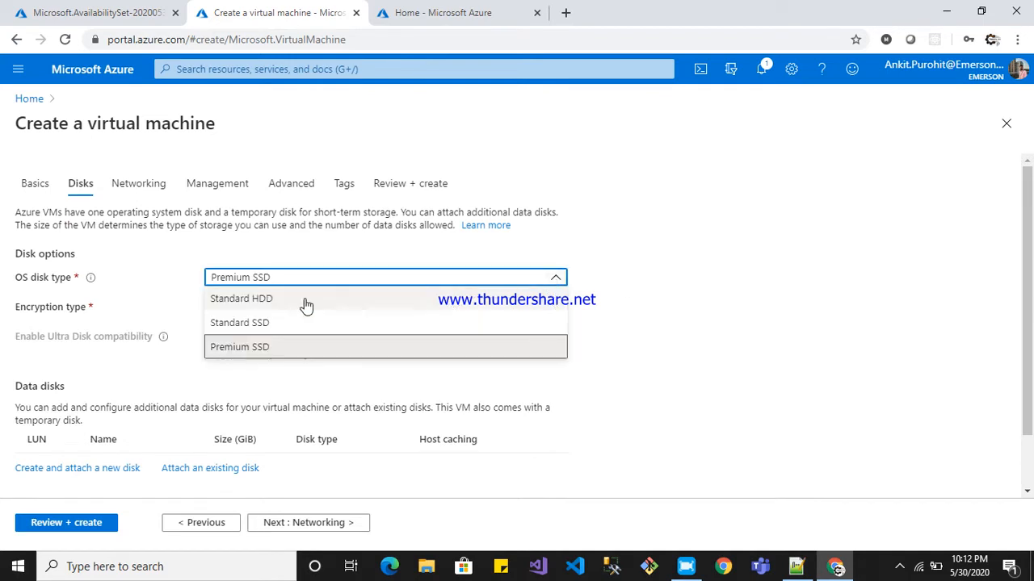
click(242, 299)
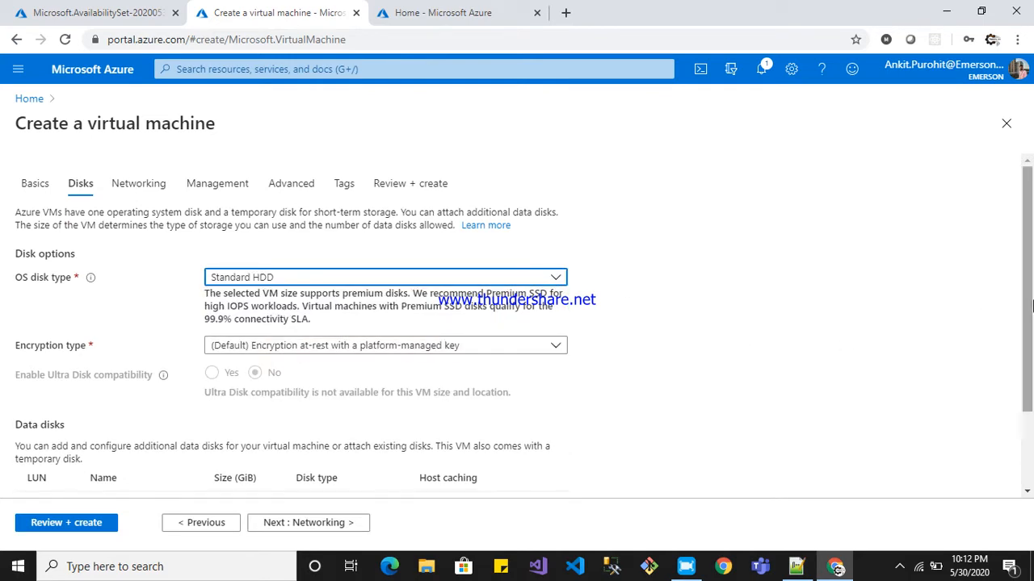
click(1032, 303)
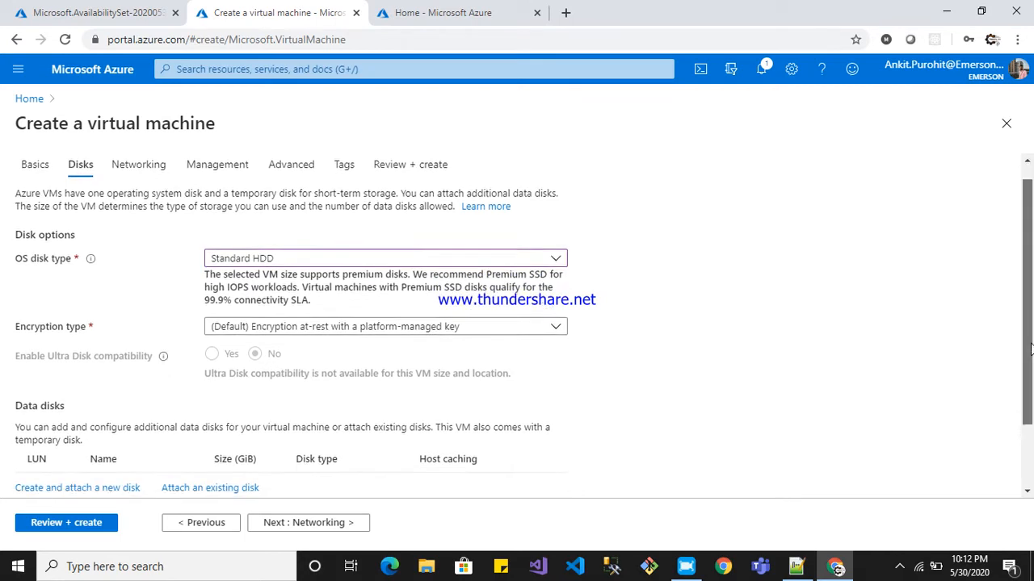
Continue to the networking settings and review the virtual network, subnet, public IP and inbound port configuration
scroll(1032, 335, down, 1)
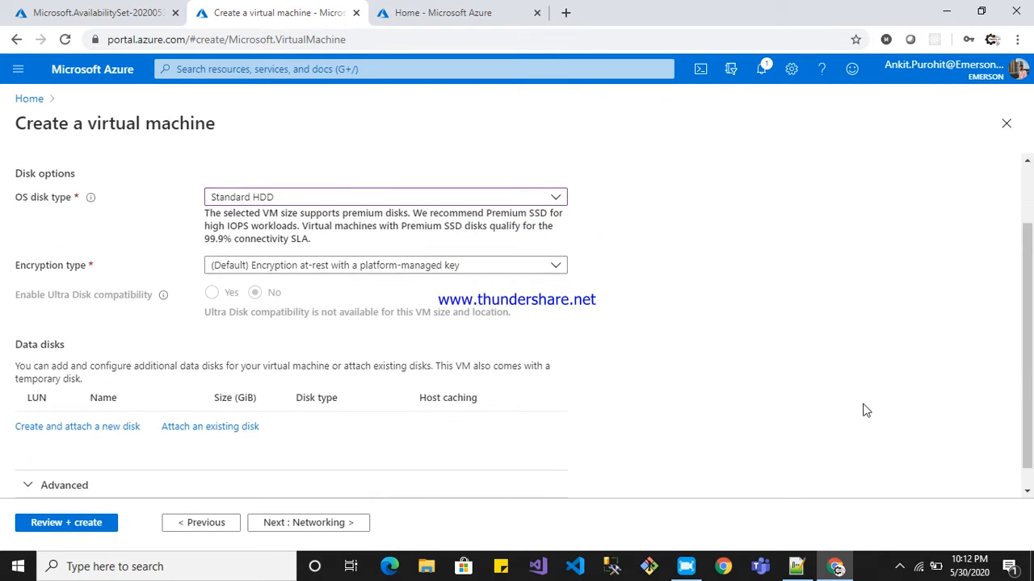
click(292, 524)
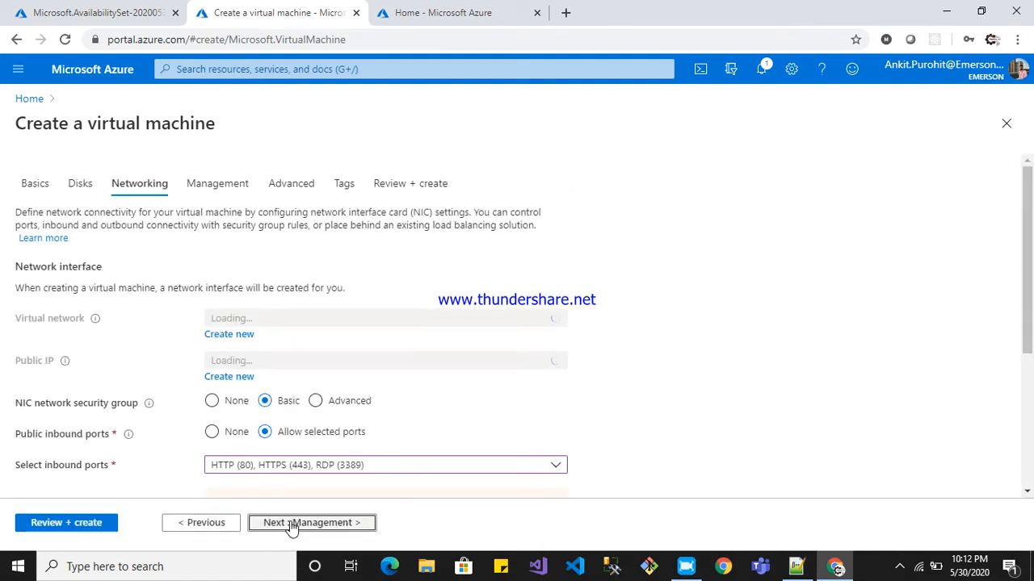
scroll(1015, 350, down, 1)
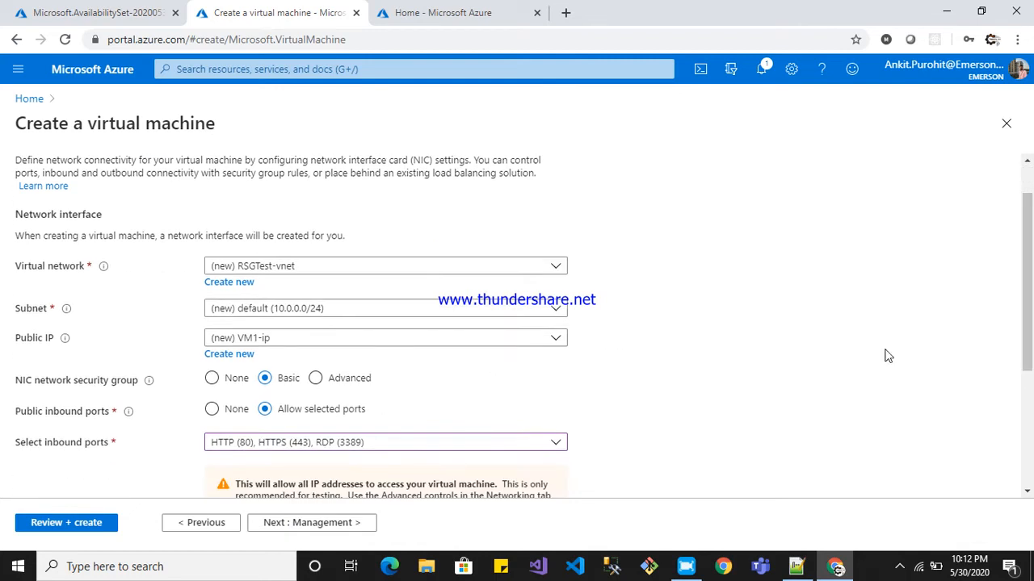
scroll(888, 356, down, 1)
scroll(1010, 343, up, 2)
scroll(1019, 340, down, 3)
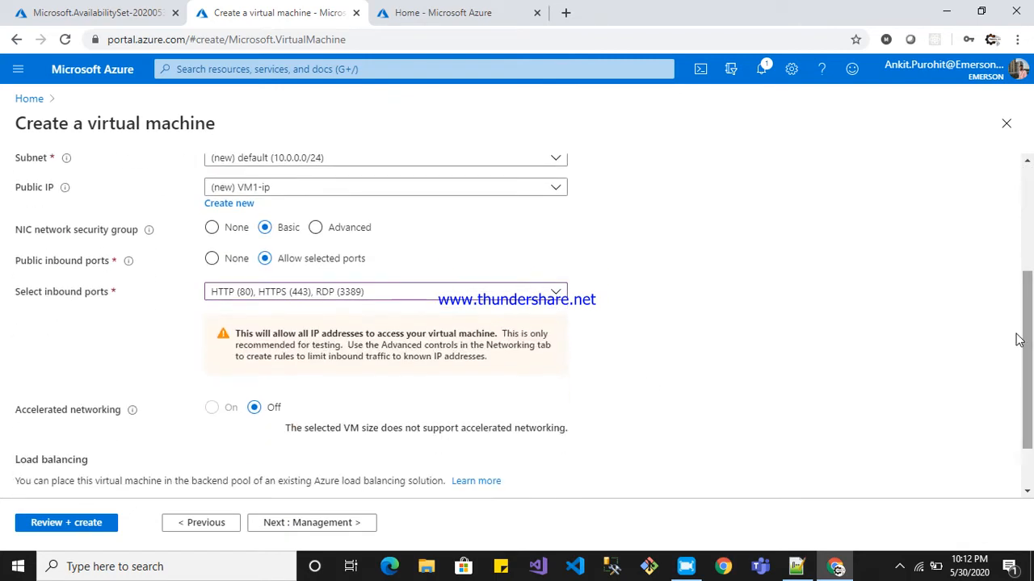
Continue to the management settings and turn off boot diagnostics and auto-shutdown
click(331, 526)
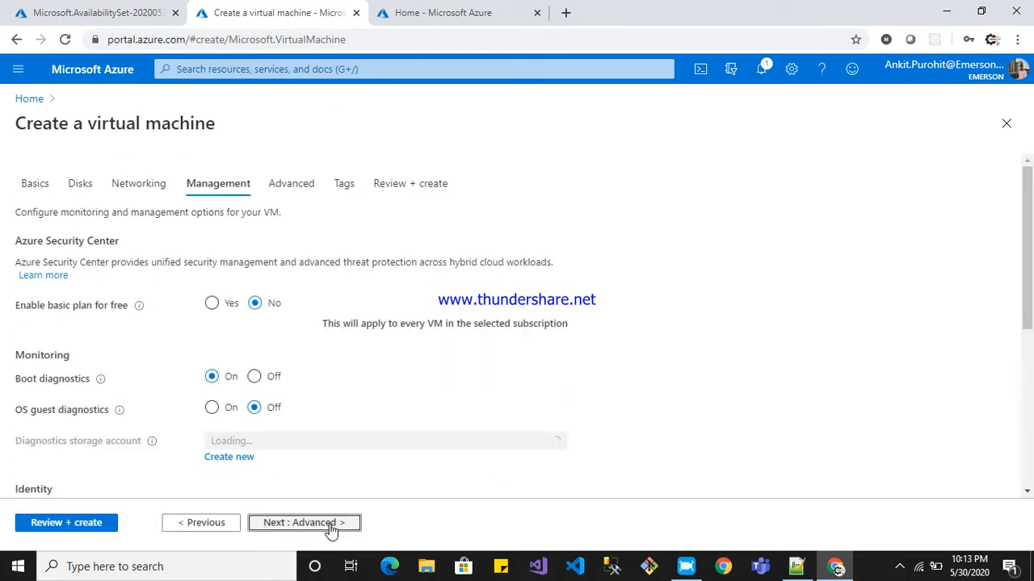
scroll(1030, 307, down, 1)
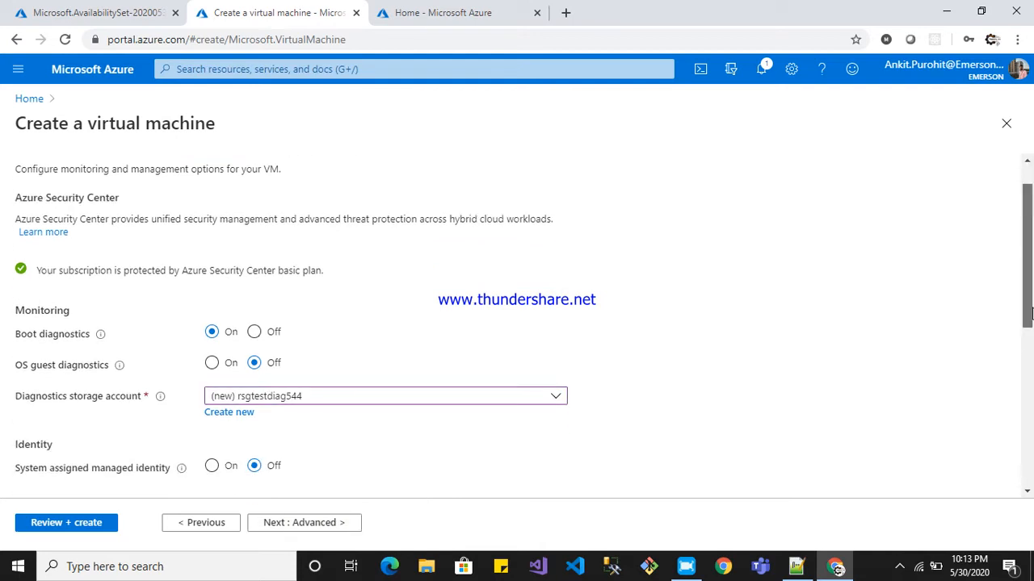
scroll(514, 302, down, 1)
click(253, 304)
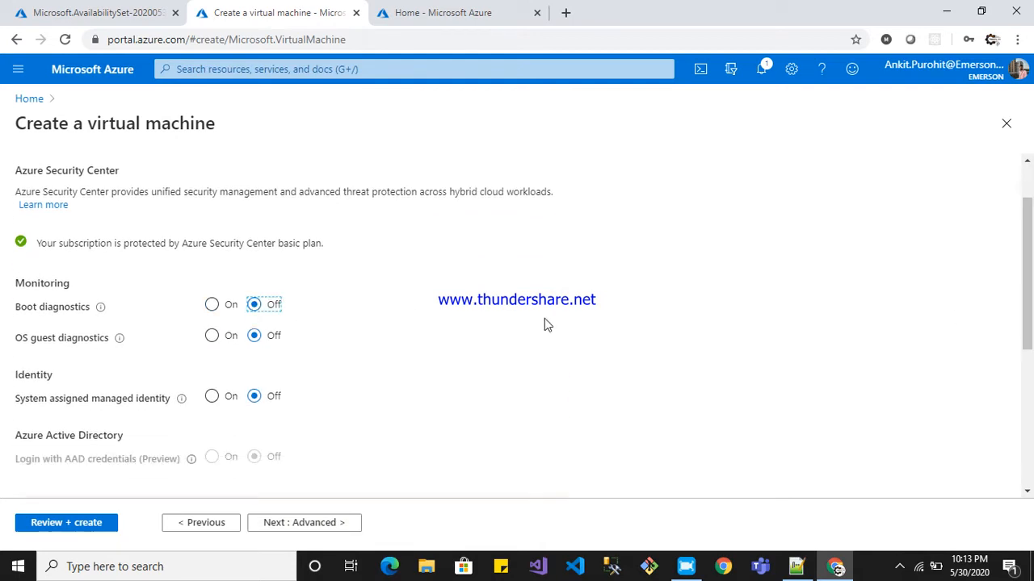
scroll(372, 349, down, 3)
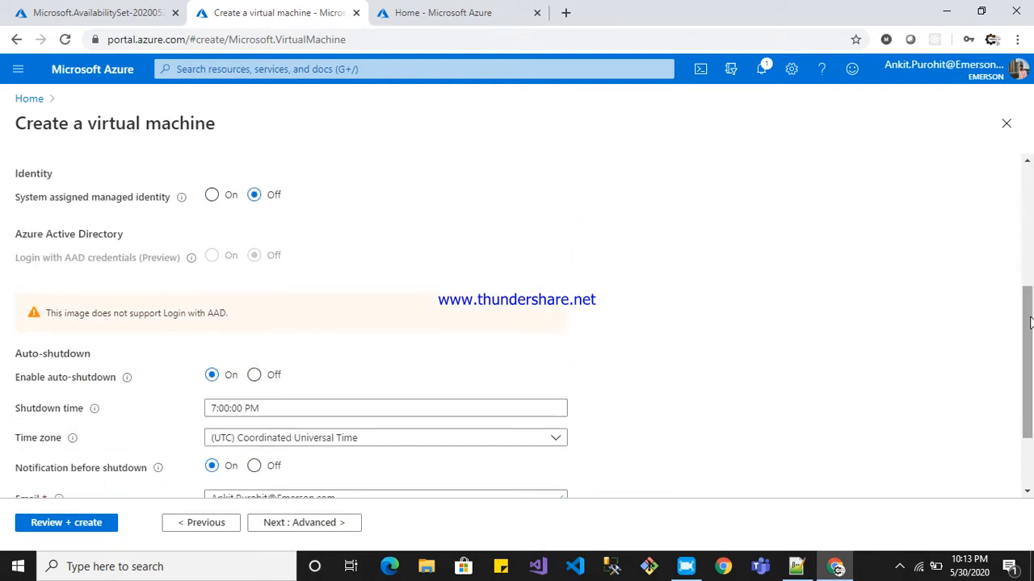
click(254, 375)
Continue past the advanced settings, add a tag named VM1 with the value Win VM1, and proceed to the final review
click(307, 523)
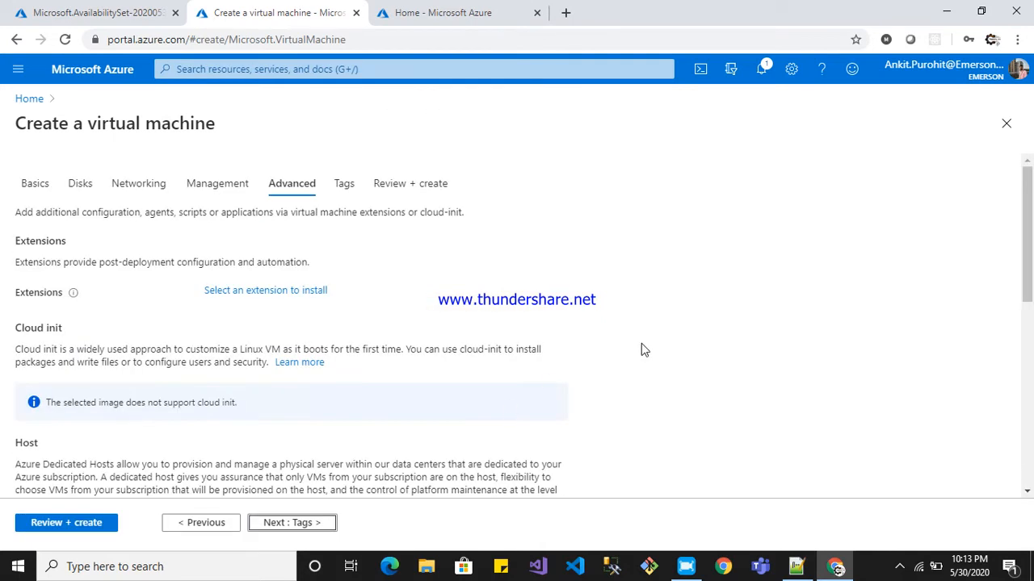
scroll(627, 362, down, 1)
click(296, 523)
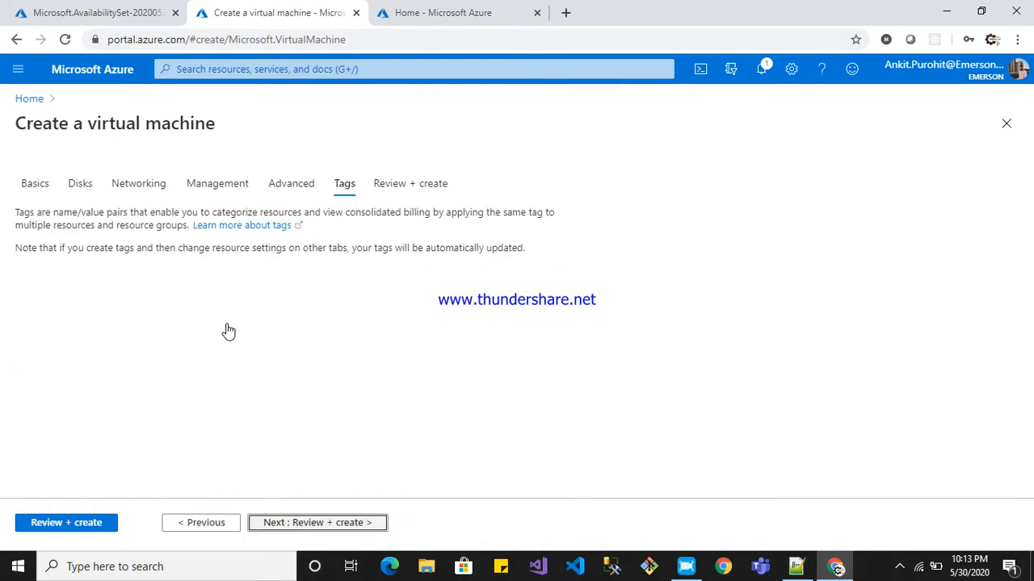
click(116, 300)
text(VM1)
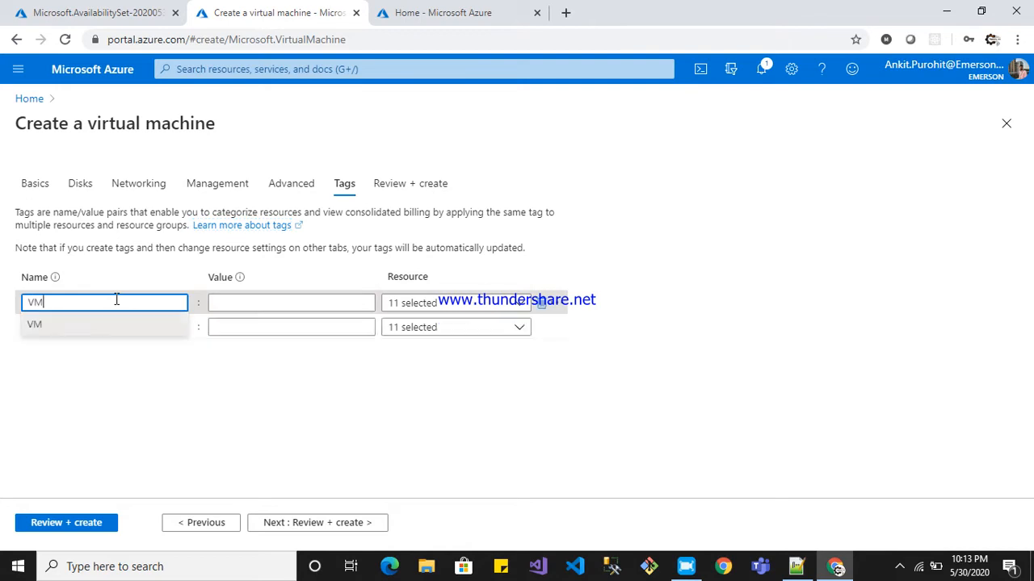
key(Tab)
text(Win)
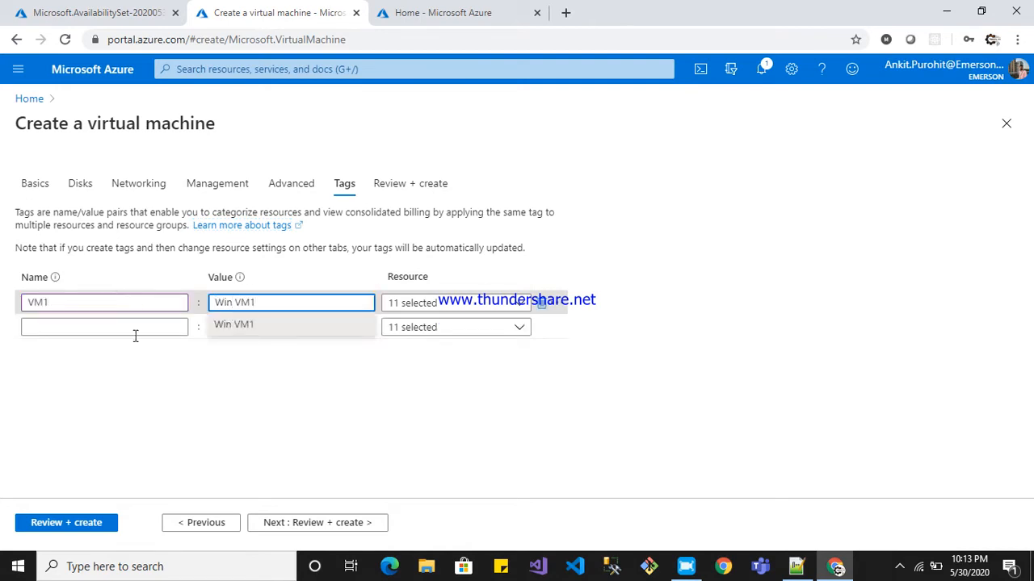
click(314, 525)
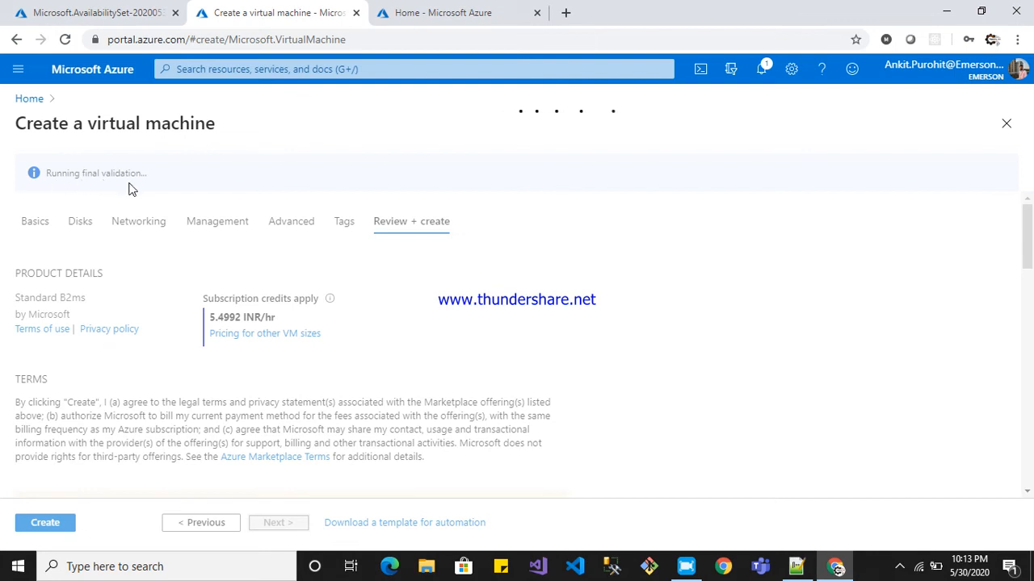
From the separately opened portal home page, find the Virtual machines service and start creating another virtual machine
click(441, 15)
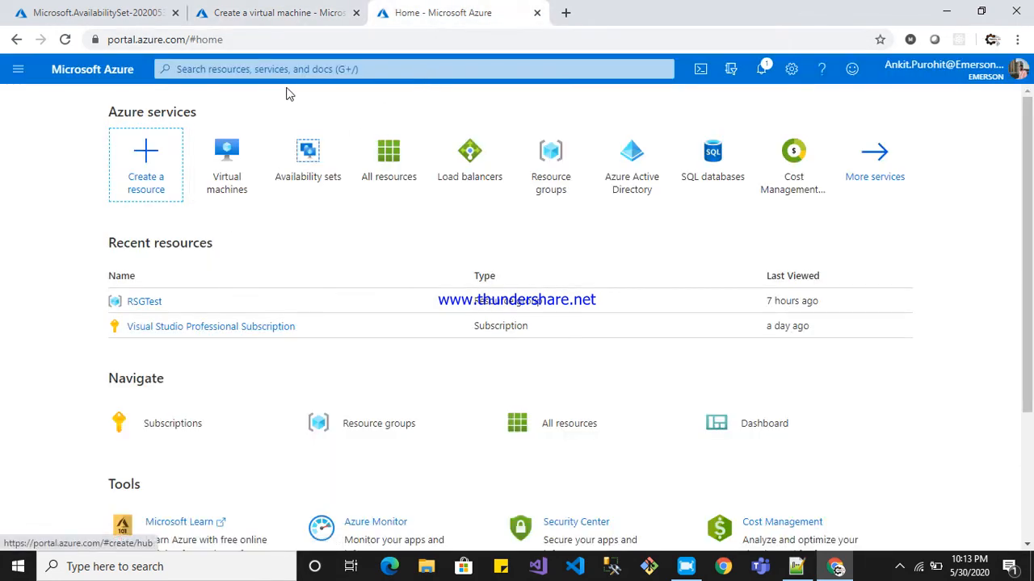
click(288, 75)
text(vi)
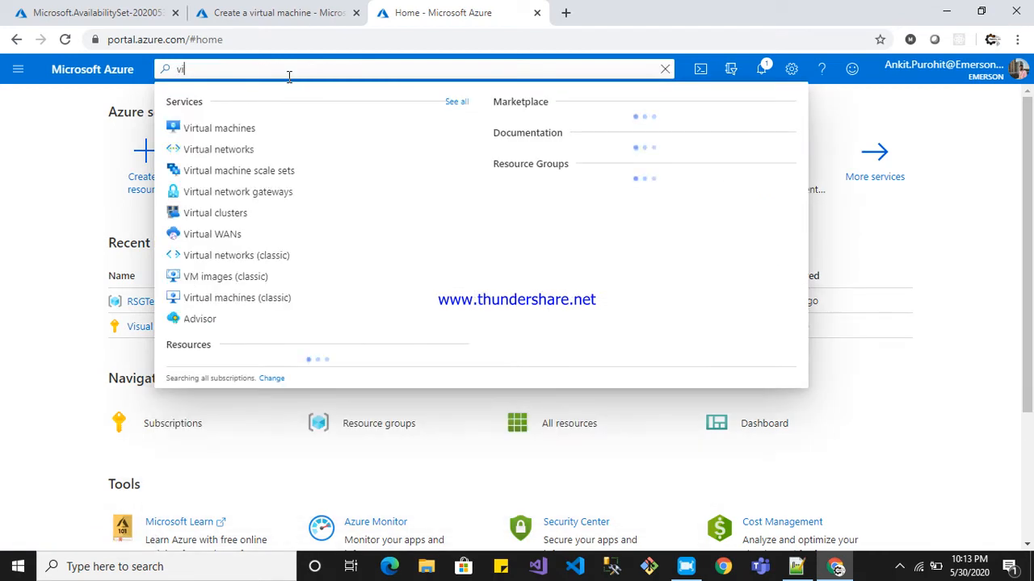
click(219, 128)
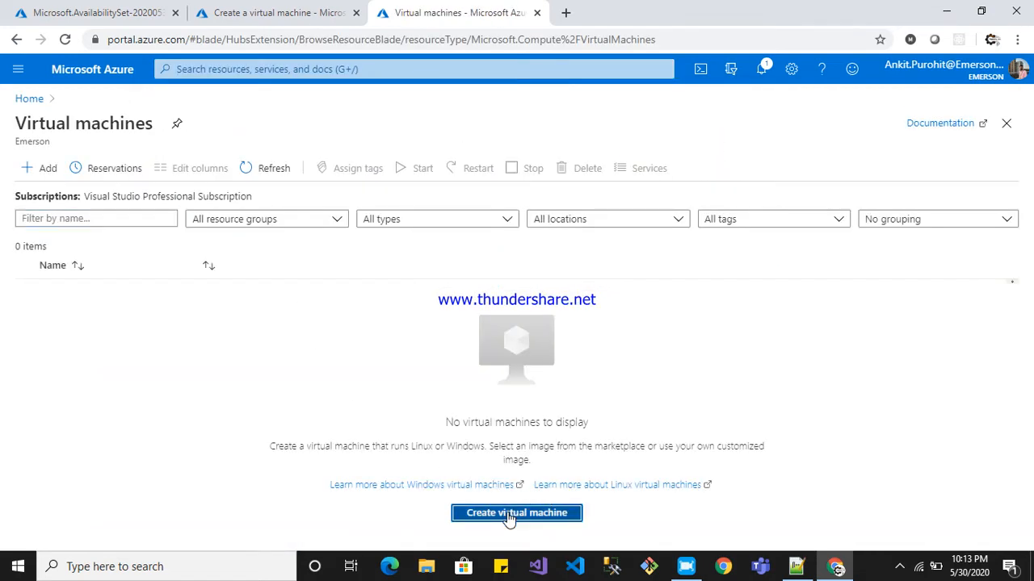
click(503, 513)
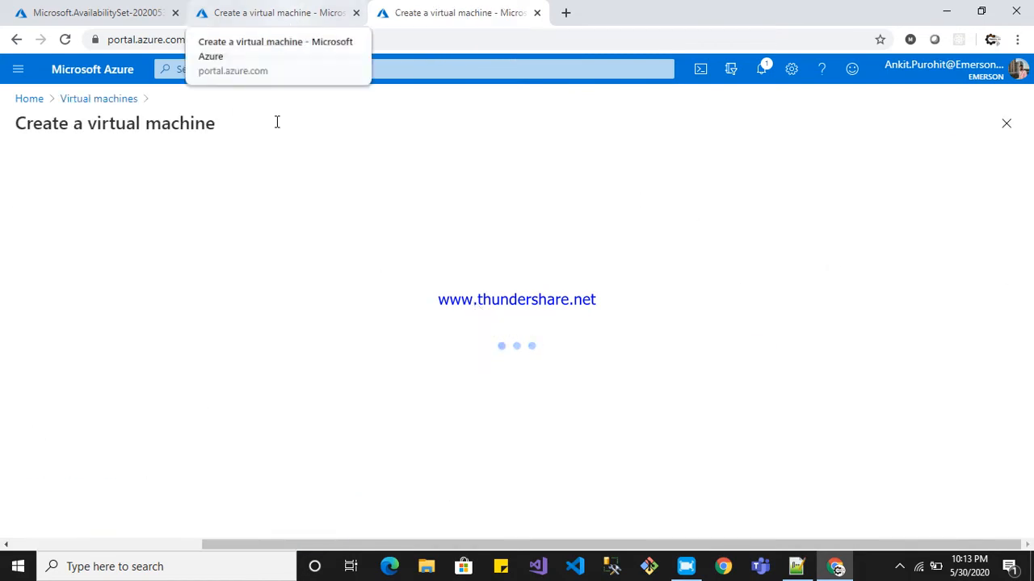
Return to VM1's review page, check its validation status, and submit the virtual machine for creation
click(300, 10)
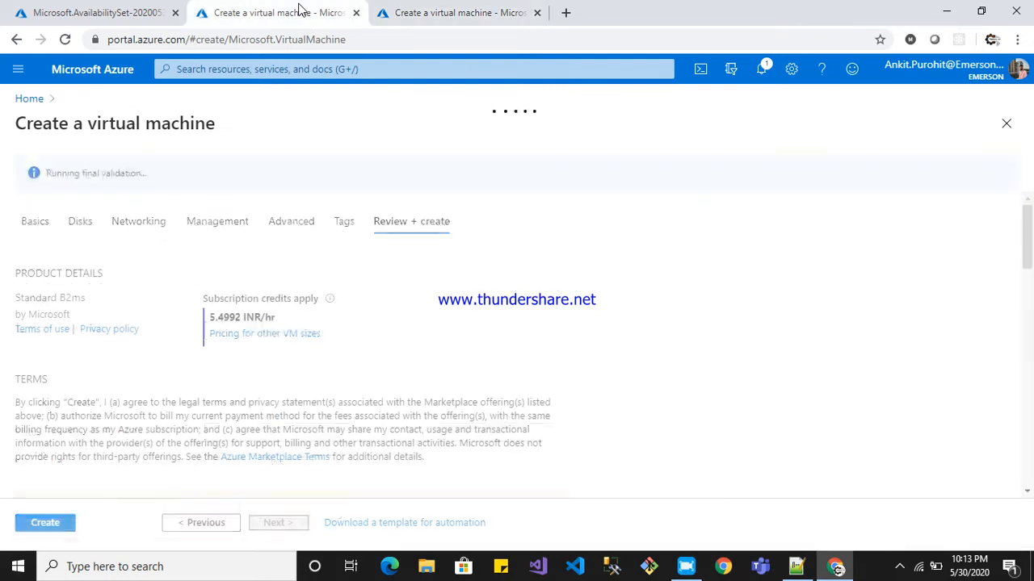
drag(116, 183, 29, 186)
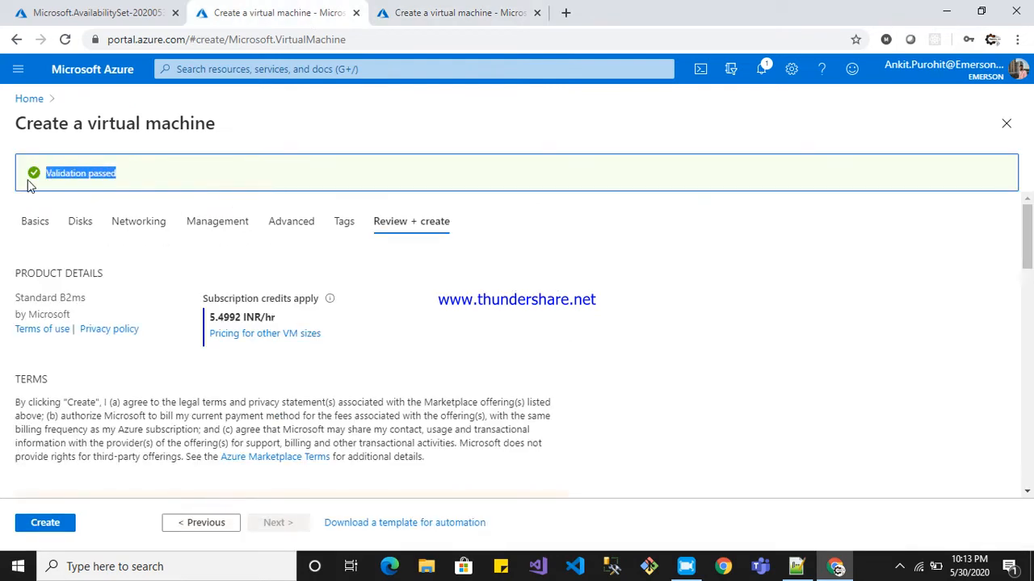
click(45, 522)
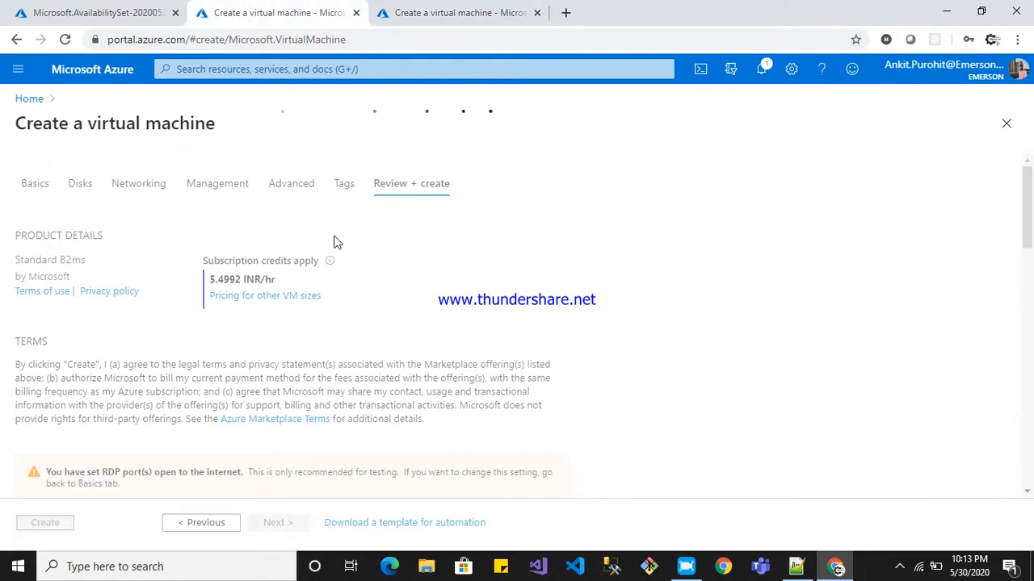
Return to the second virtual machine's form, choose the RSGTest resource group, and name the machine VM2
click(461, 12)
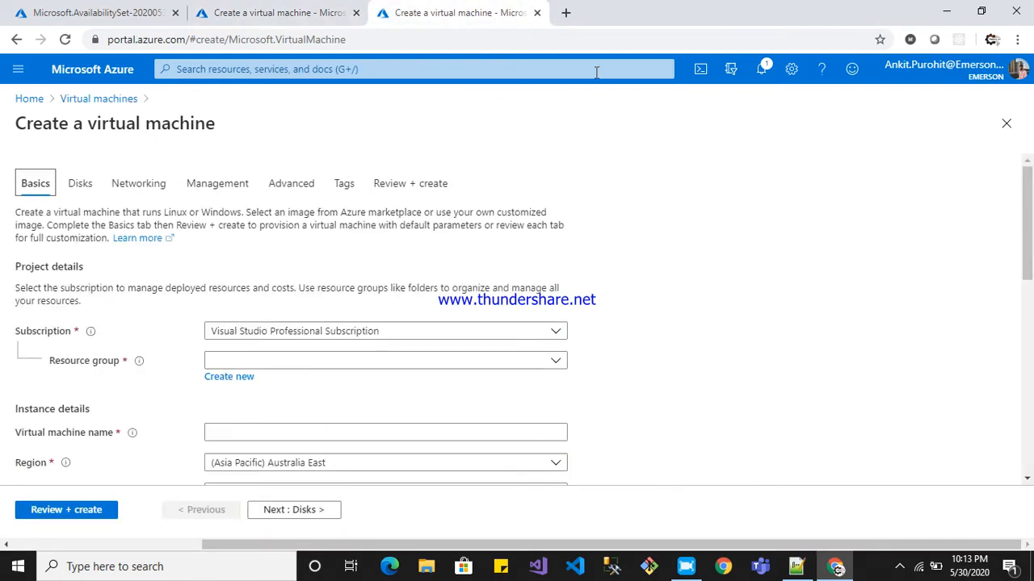
scroll(1029, 161, down, 1)
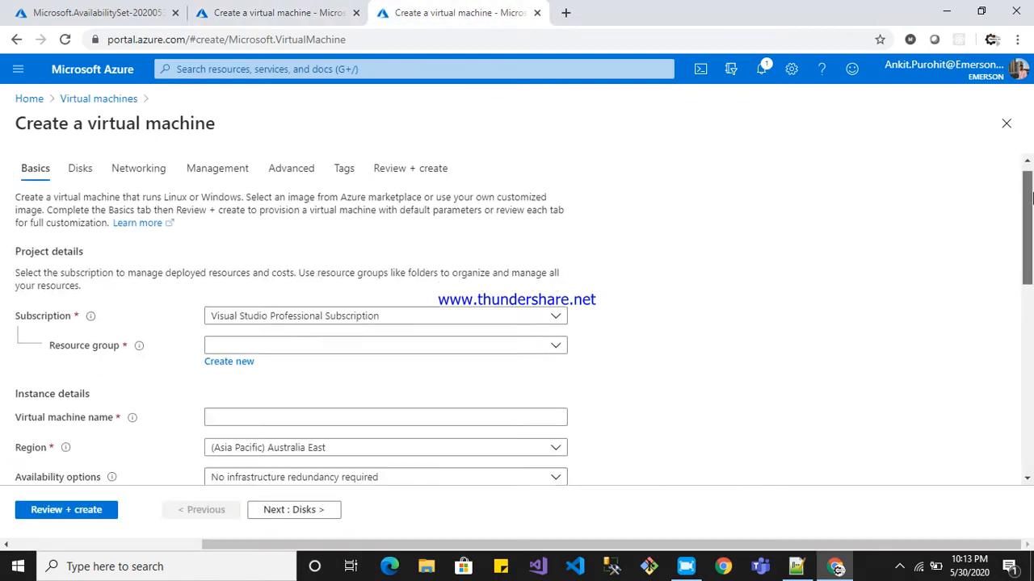
click(567, 339)
click(235, 409)
scroll(1029, 298, down, 2)
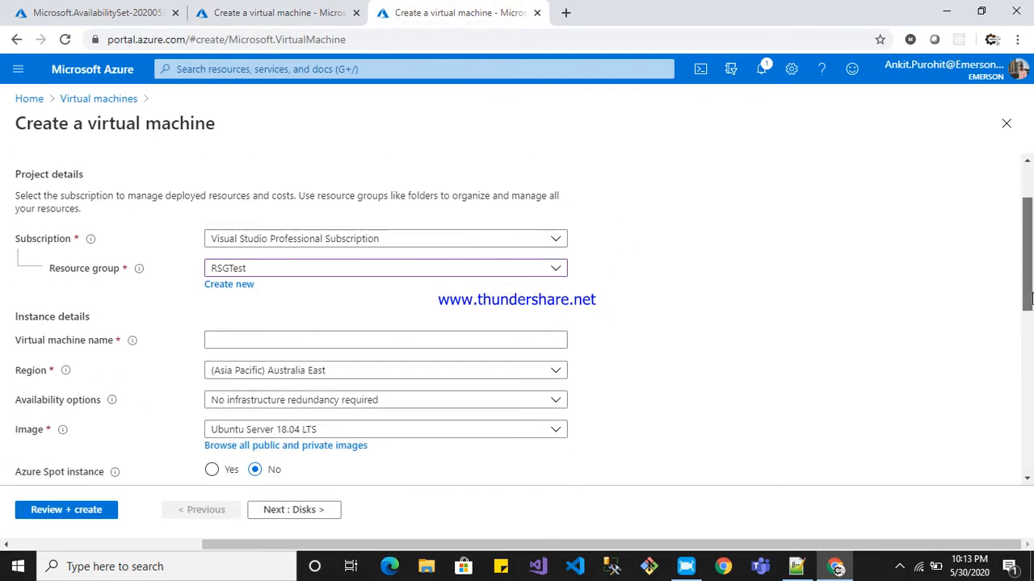
click(371, 346)
text(VM)
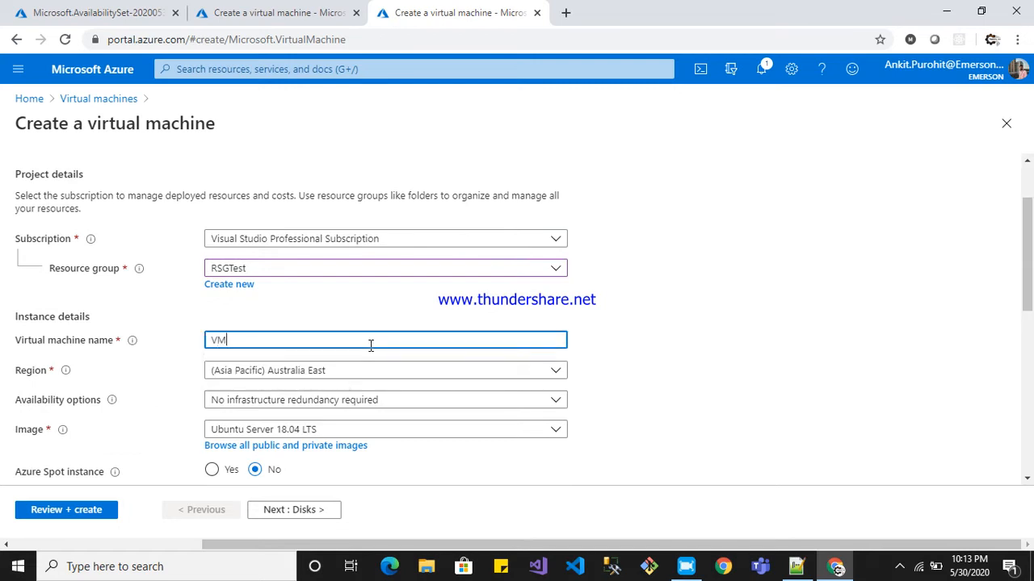
text(2)
Set VM2's region to (US) East US 2 and assign it to the MyAvailSet availability set
click(553, 372)
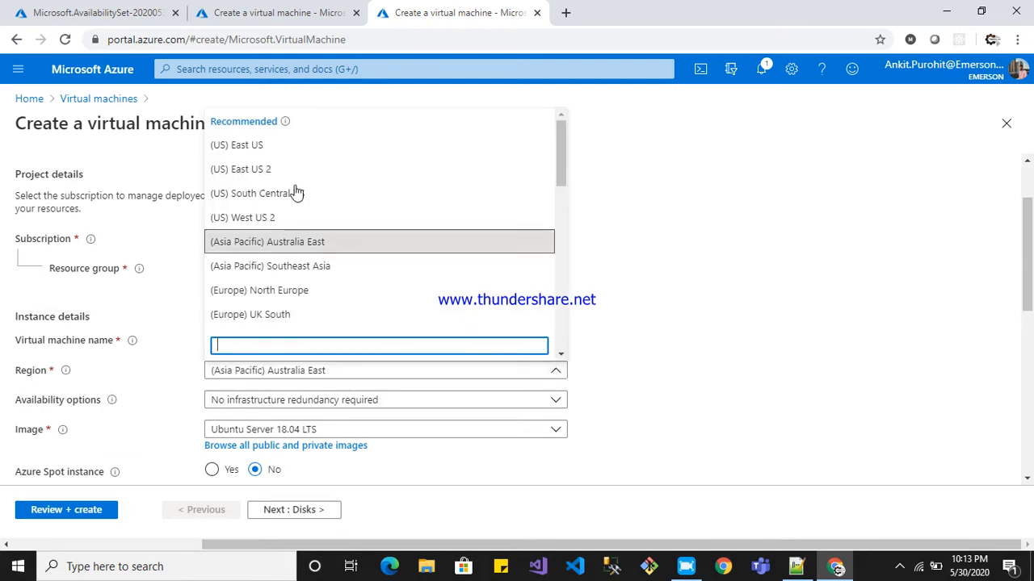
click(293, 168)
scroll(1031, 286, down, 3)
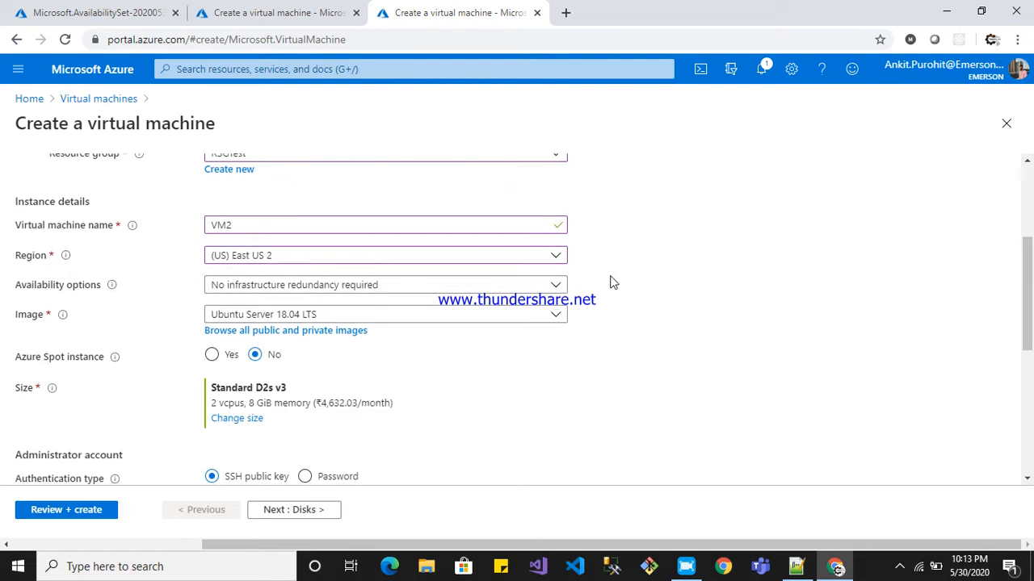
click(557, 286)
click(313, 356)
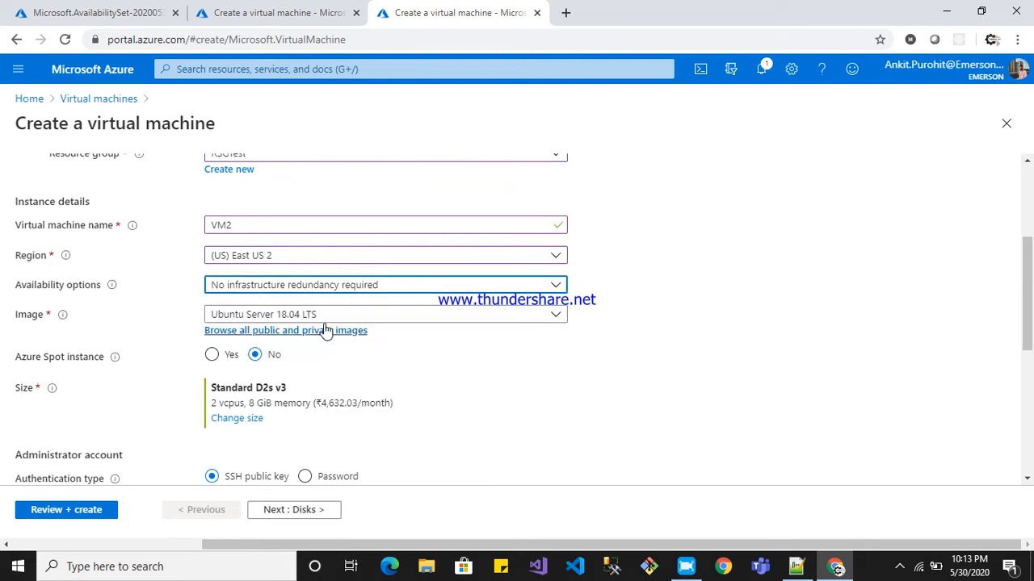
click(544, 323)
click(300, 336)
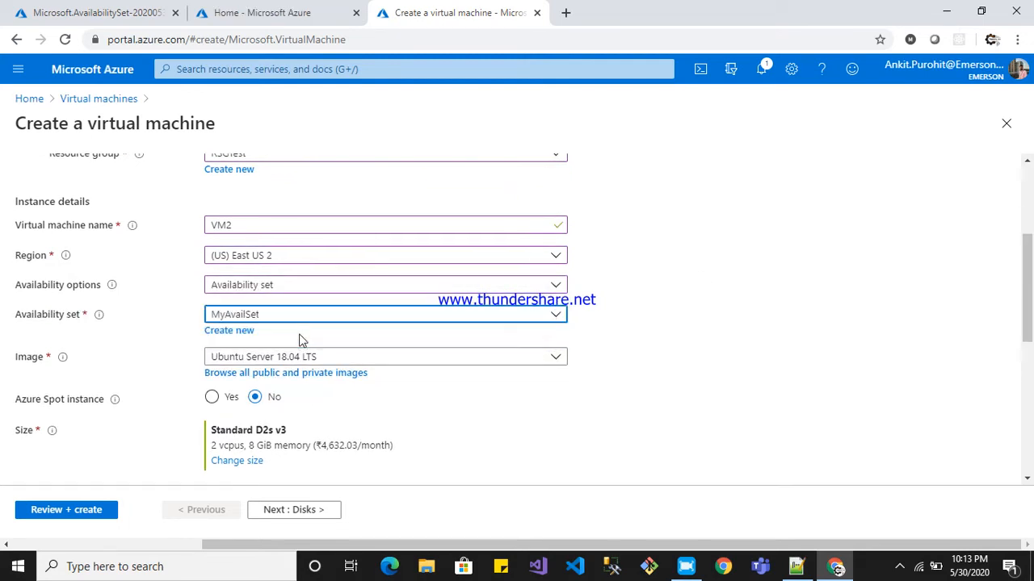
Set VM2's image to Windows Server 2016 Datacenter
scroll(1031, 325, down, 2)
click(555, 279)
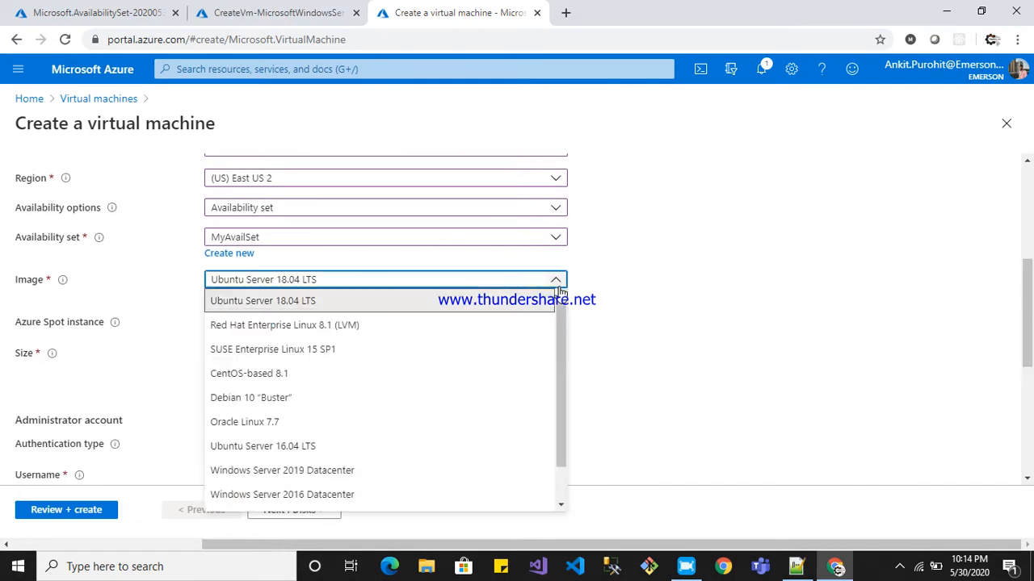
scroll(559, 407, down, 1)
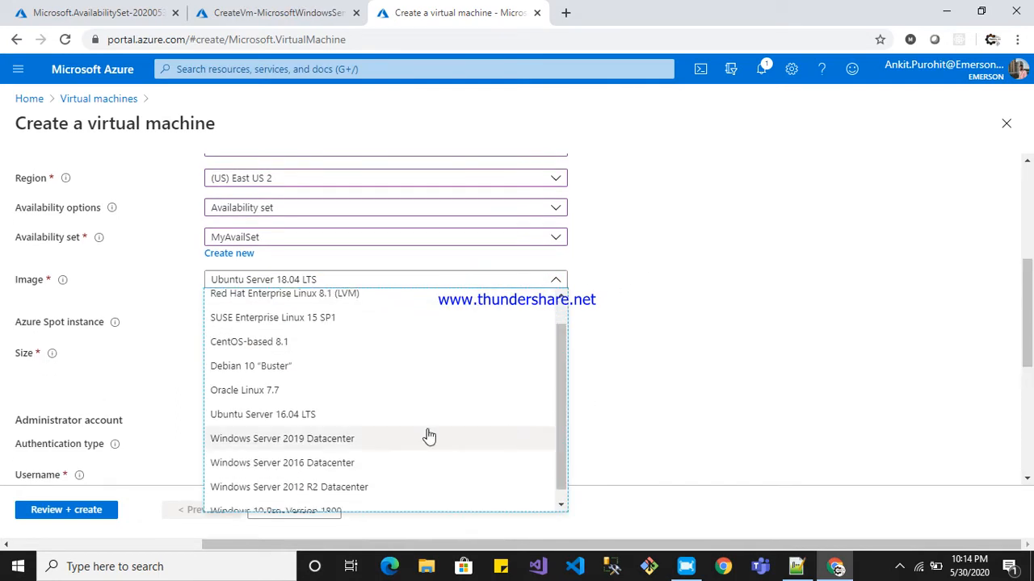
click(360, 472)
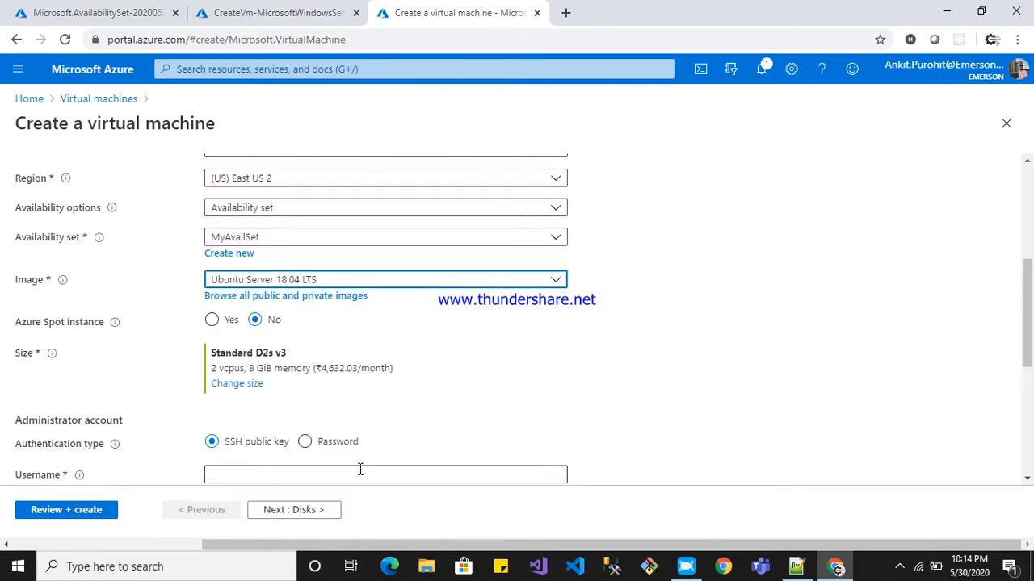
Change VM2's size to Standard B2ms
click(244, 388)
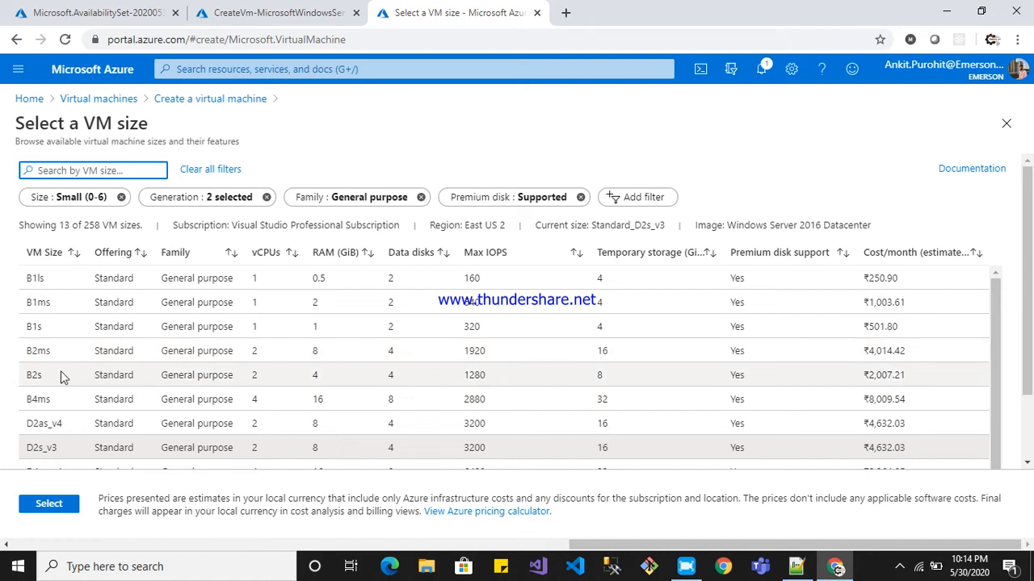
click(43, 349)
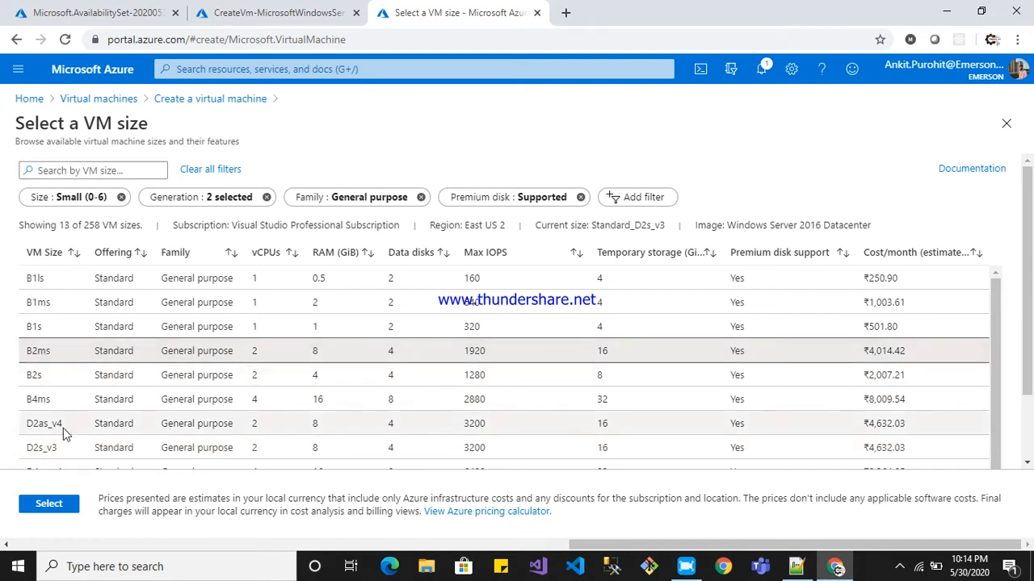
click(49, 503)
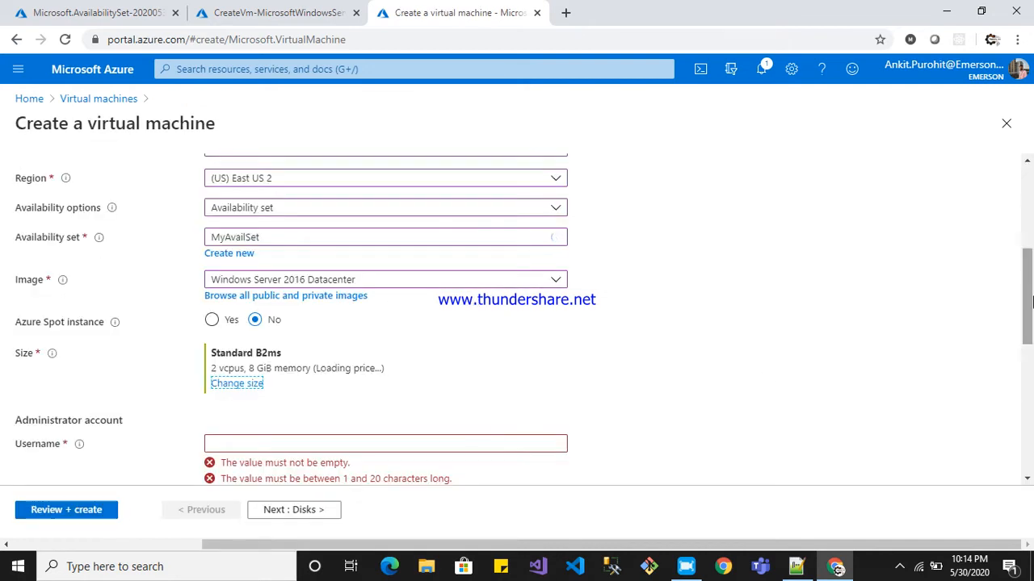
Set VM2's administrator username to Demo, then enter and confirm the account password
scroll(368, 359, down, 1)
click(357, 325)
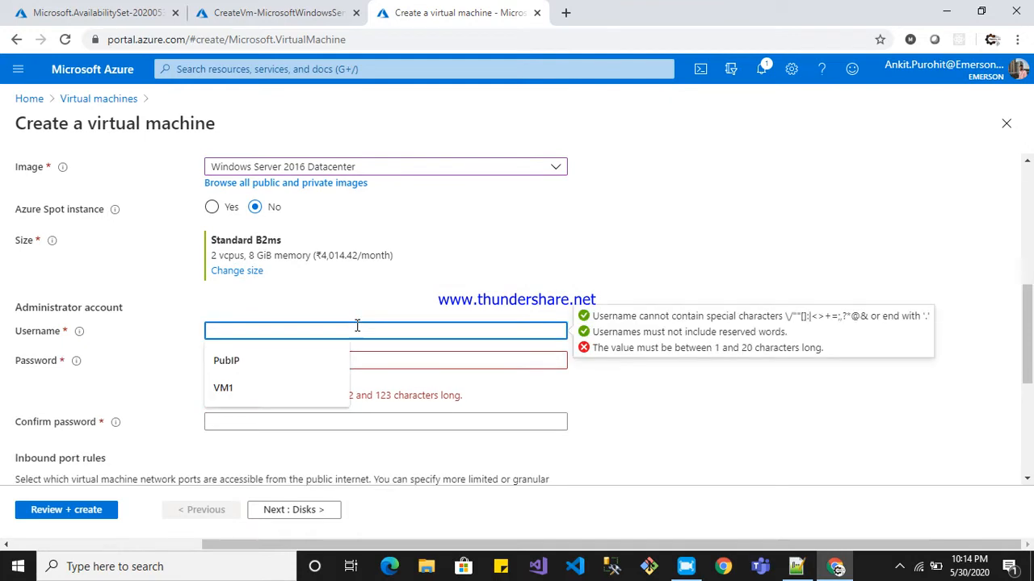
text(Demo)
key(Tab)
text(••••)
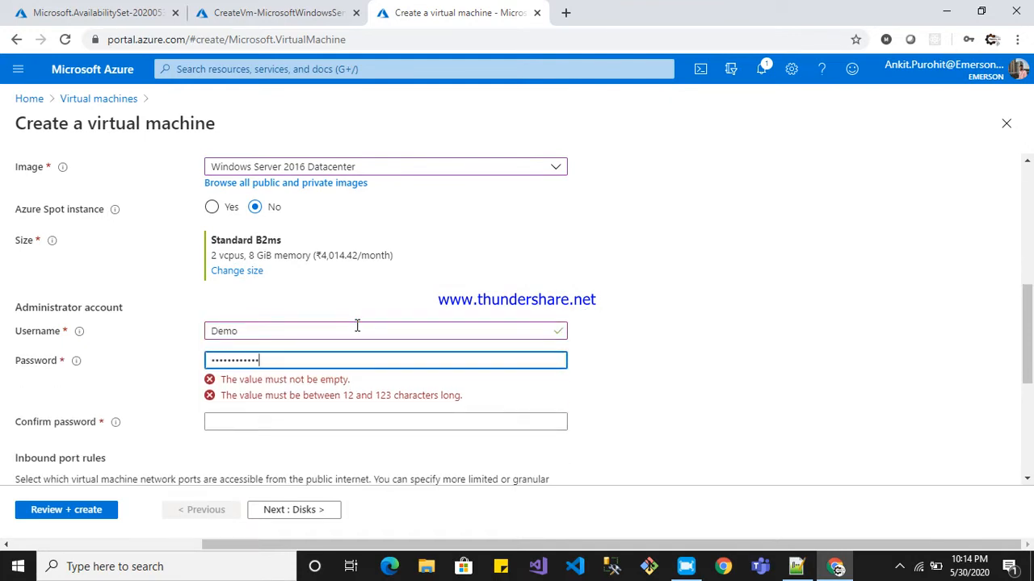
key(Tab)
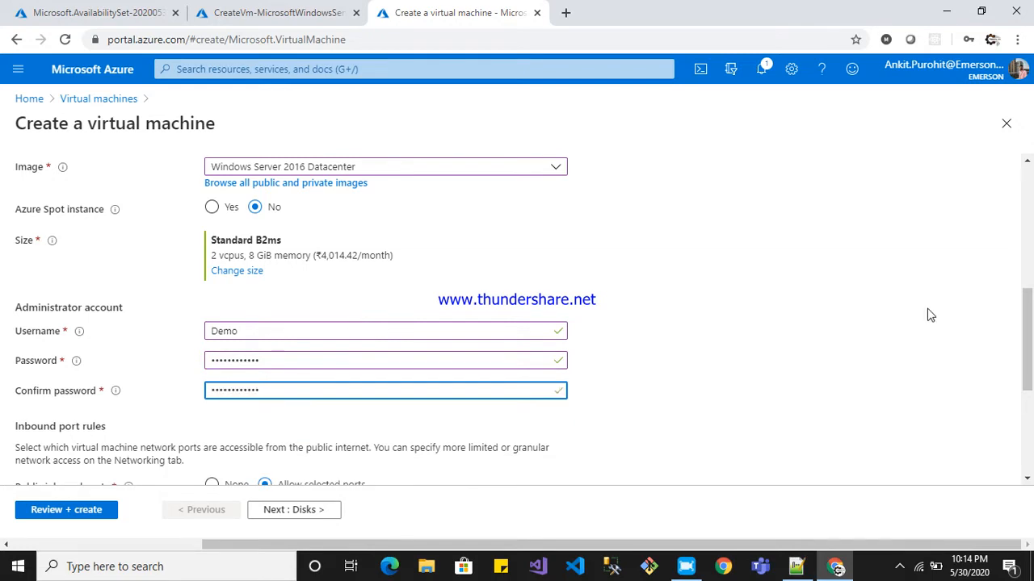
Allow public inbound traffic to VM2 on HTTP (80) and HTTPS (443) in addition to RDP (3389)
scroll(1011, 326, down, 3)
click(321, 275)
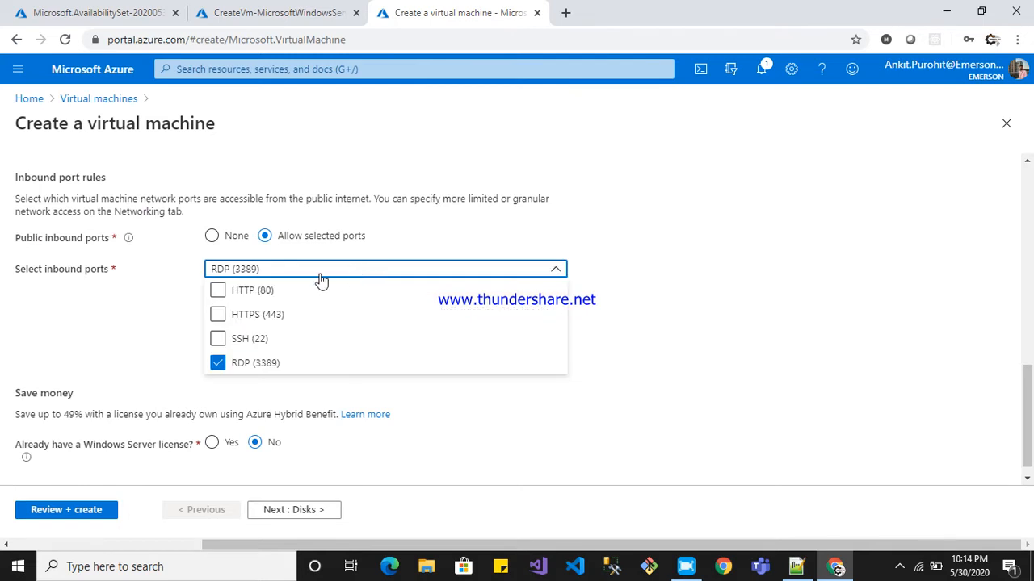
click(244, 293)
click(244, 316)
click(565, 457)
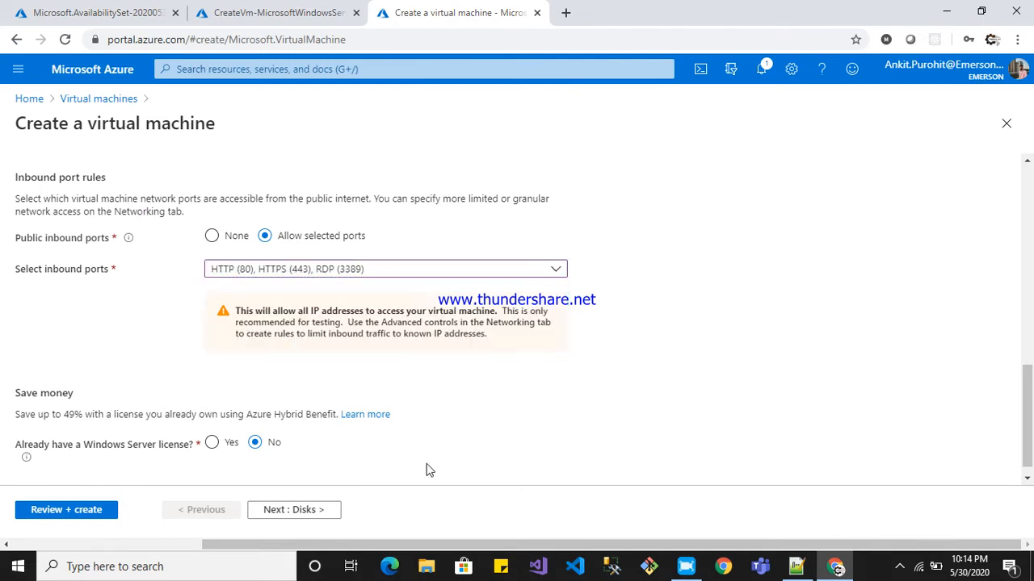
Set VM2's OS disk type to Standard HDD
click(301, 510)
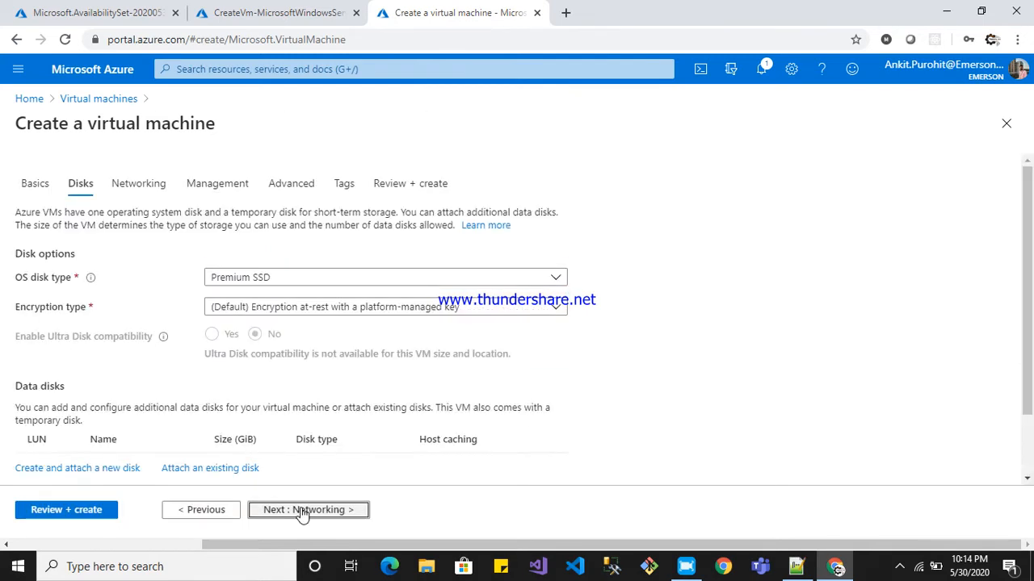
click(418, 278)
click(300, 296)
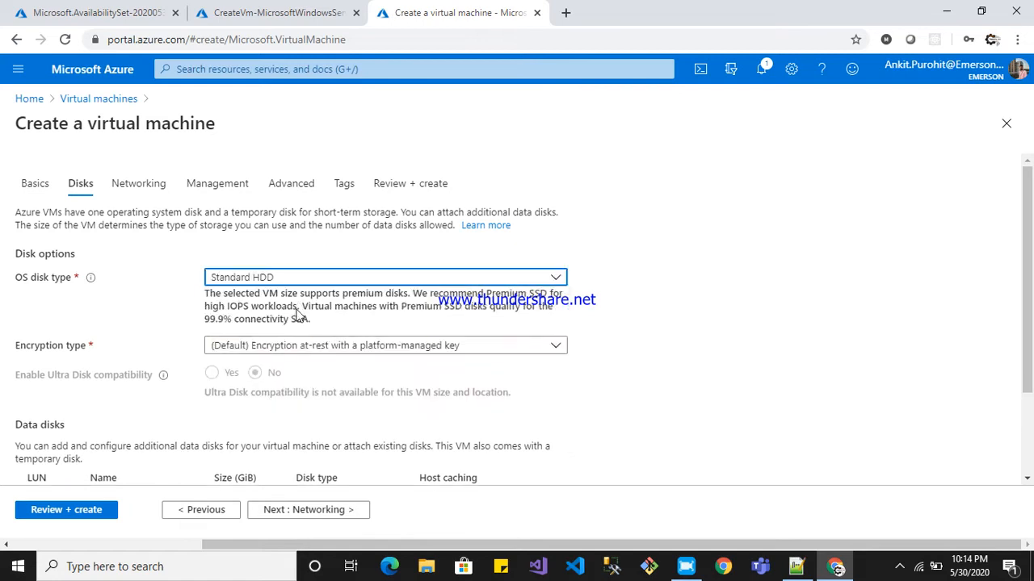
Keep VM2's default networking settings, and set boot diagnostics and auto-shutdown to Off in its management options
click(316, 511)
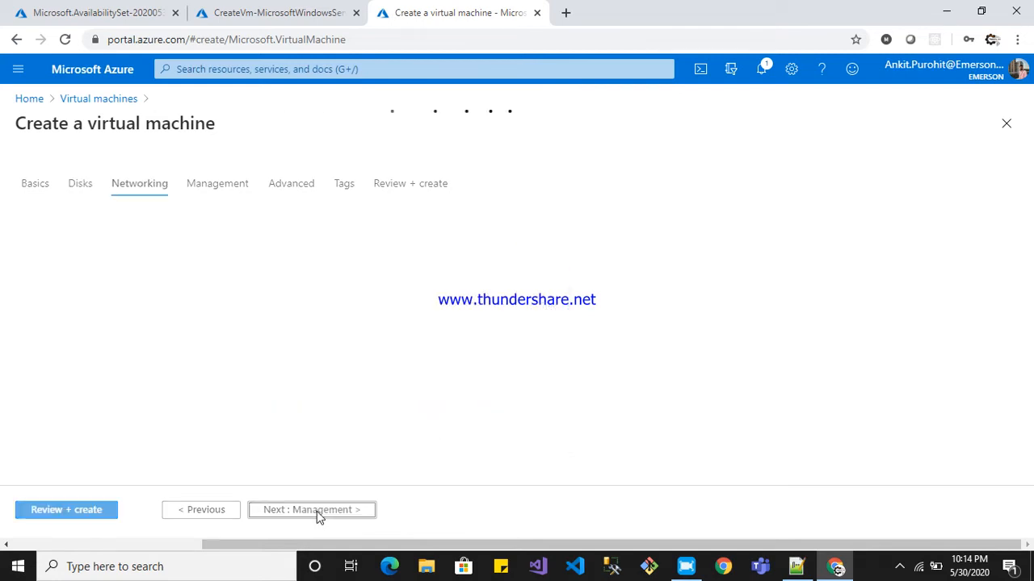
scroll(1012, 286, down, 1)
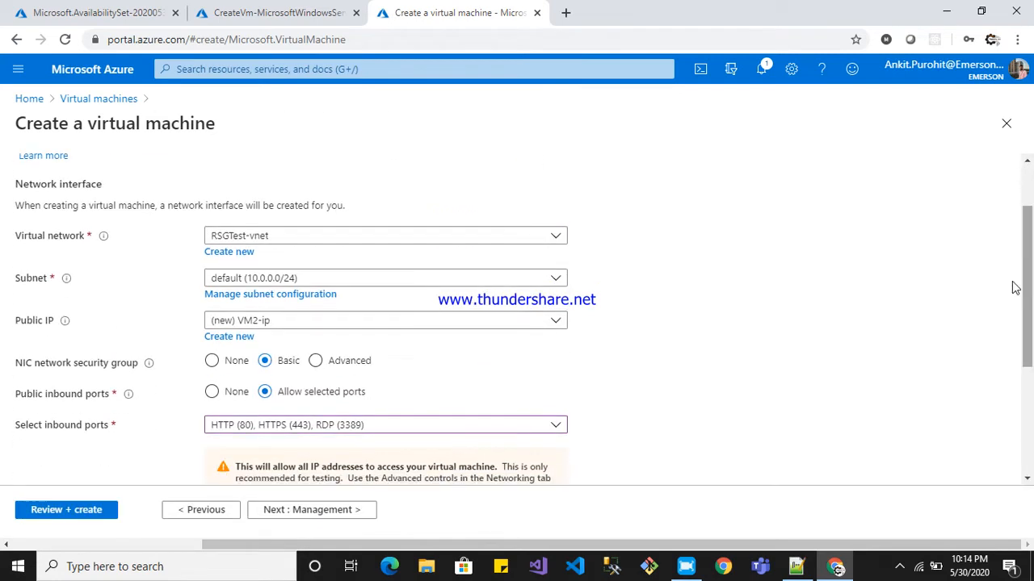
click(350, 508)
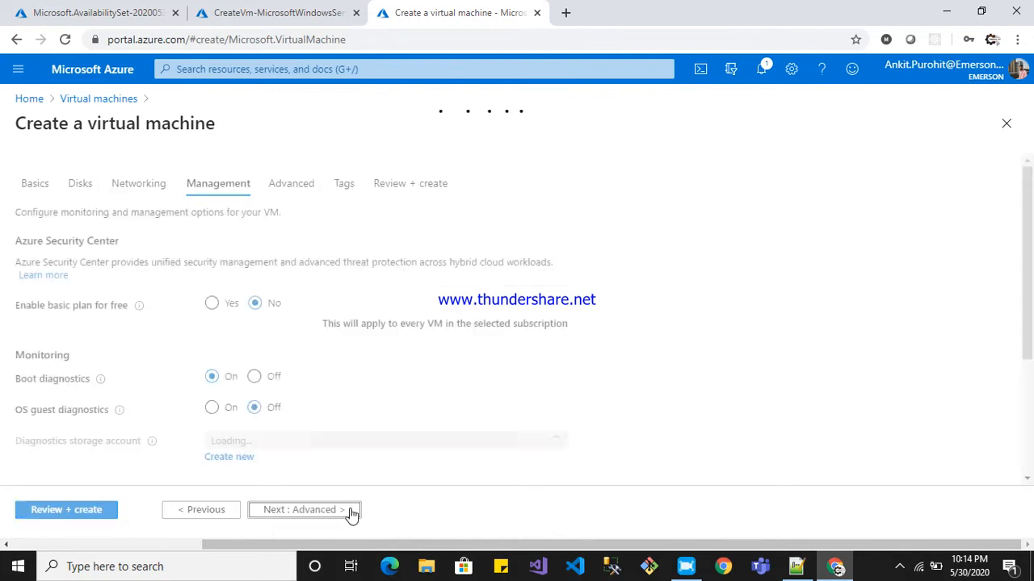
click(257, 378)
scroll(1010, 282, down, 3)
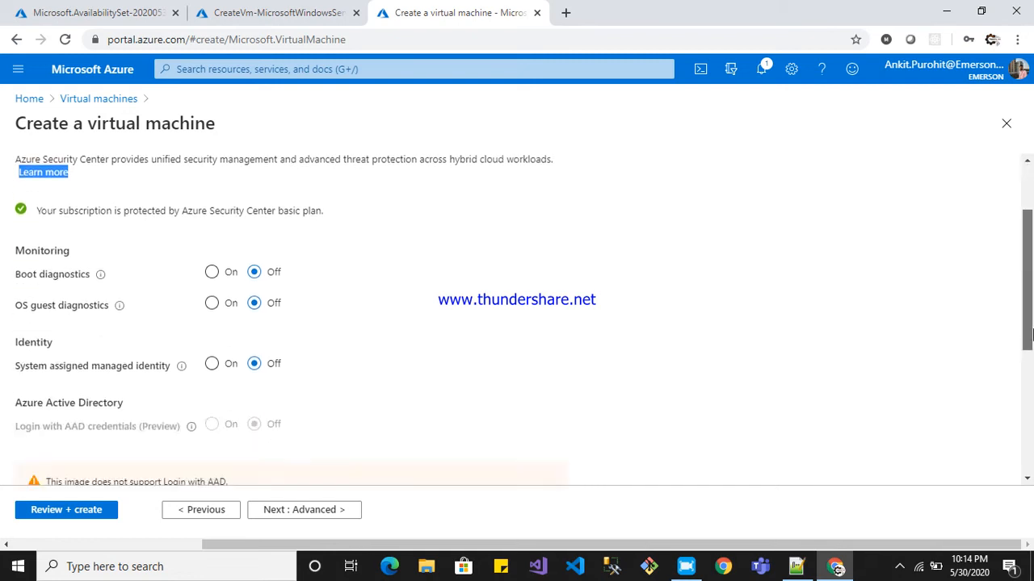
click(256, 452)
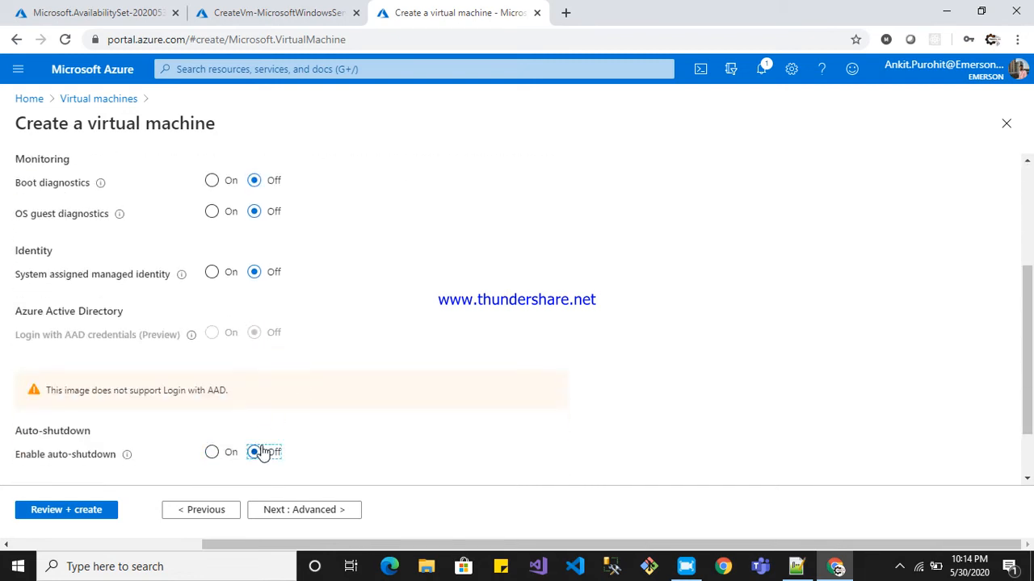
Skip the advanced options, tag VM2's resources with the name VM2 and value Win VM2, and proceed to the configuration review
click(288, 507)
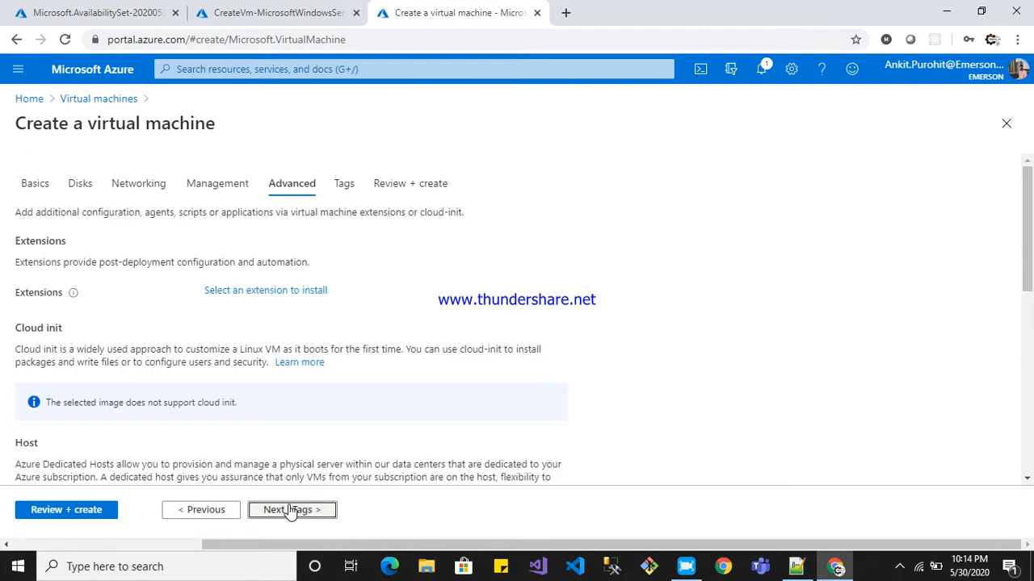
click(291, 511)
click(154, 299)
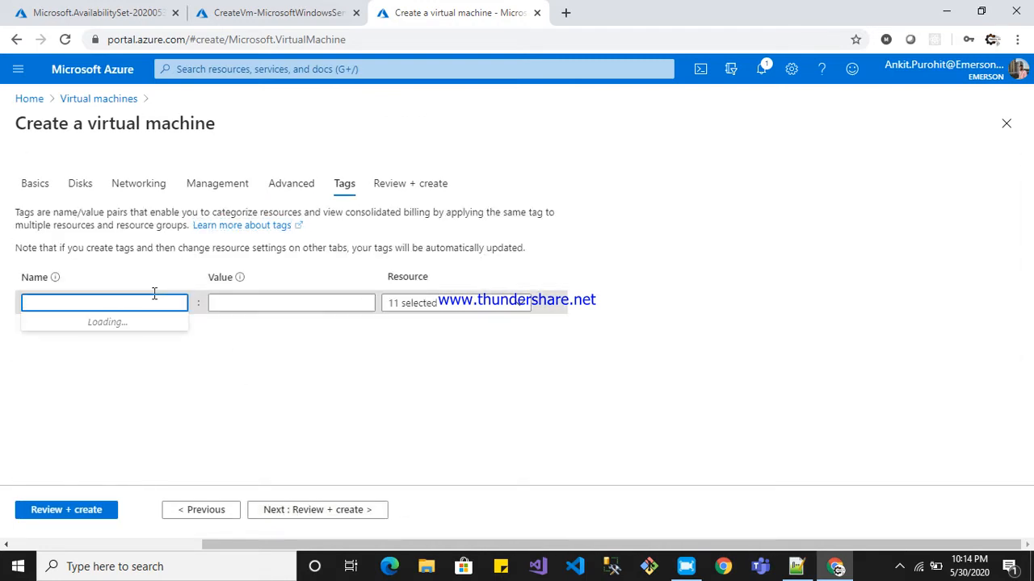
text(Vm2)
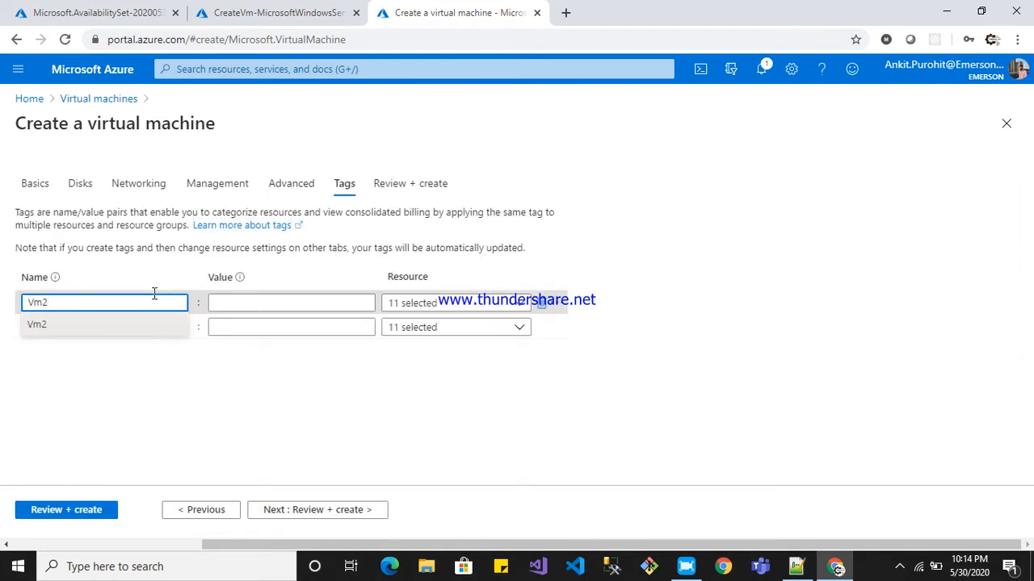
text(2)
key(Tab)
text(Win )
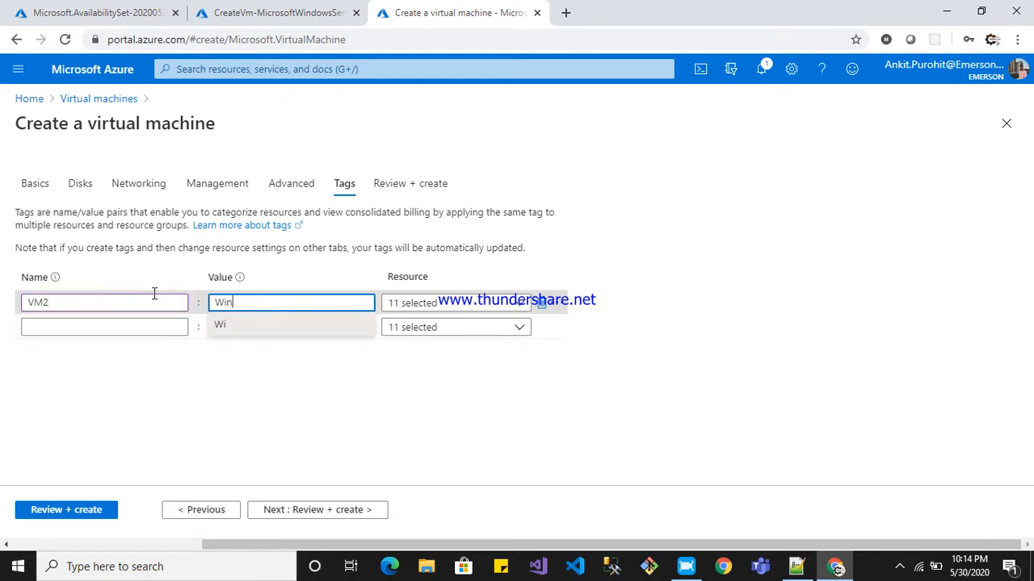
text(VM2)
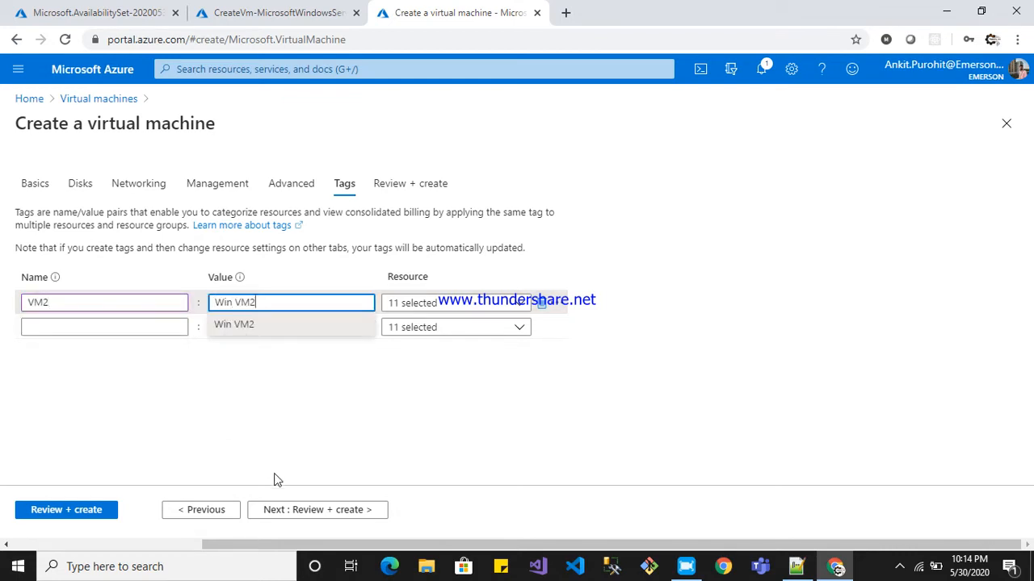
click(293, 507)
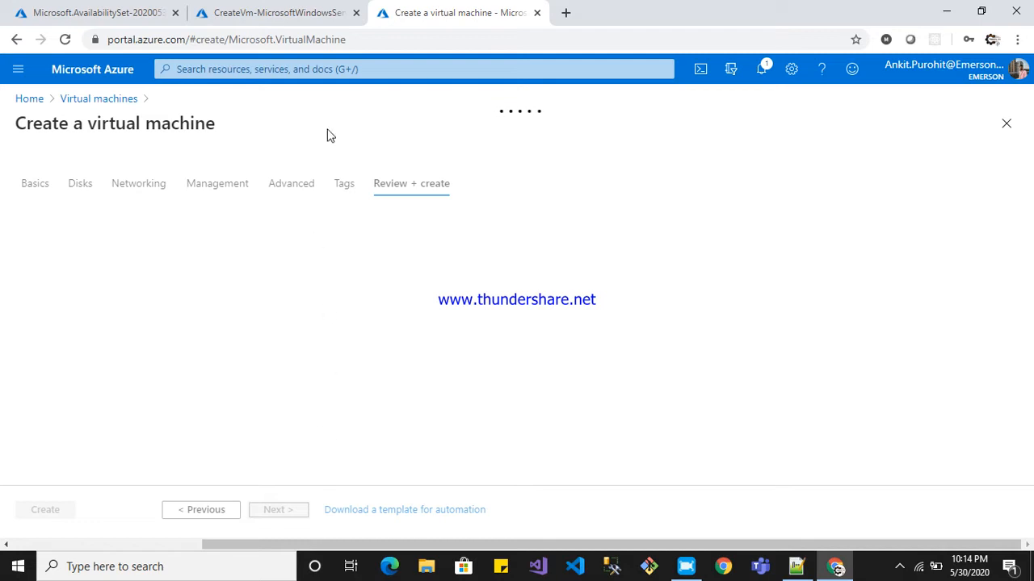
Check the status of VM1's deployment, and submit the reviewed VM2 configuration for creation
click(297, 16)
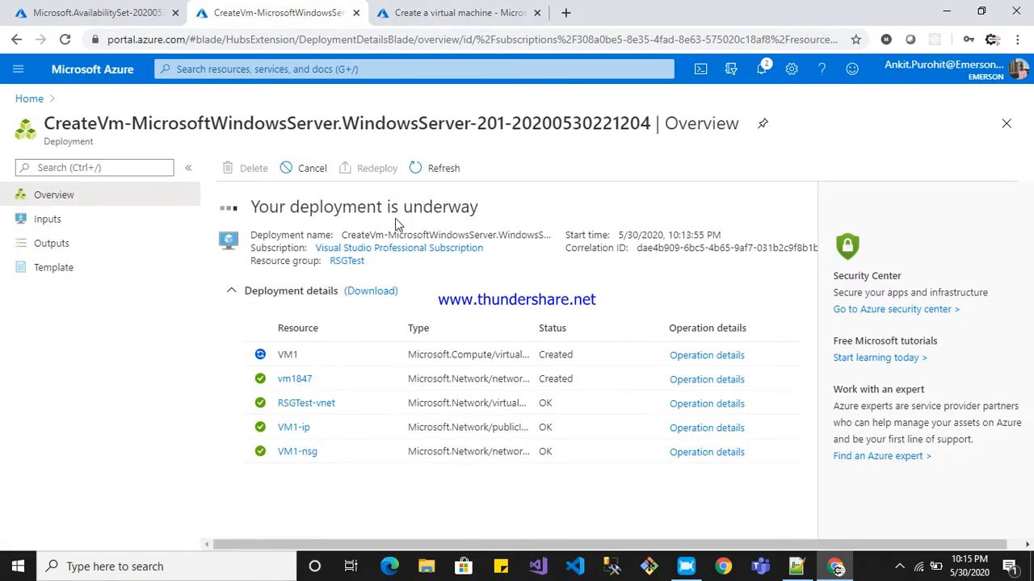
drag(249, 206, 539, 220)
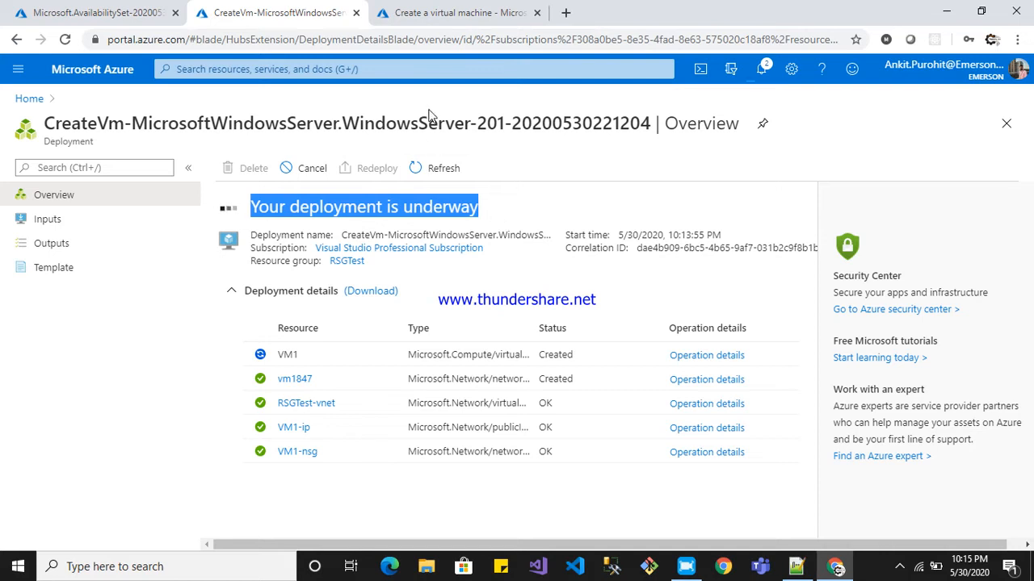
click(450, 14)
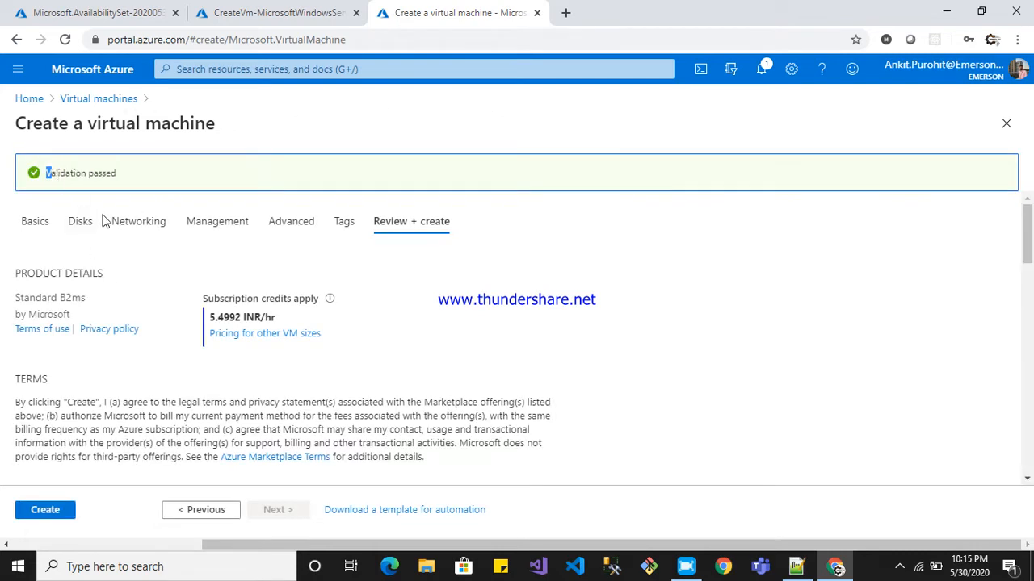
drag(120, 188, 98, 247)
click(44, 515)
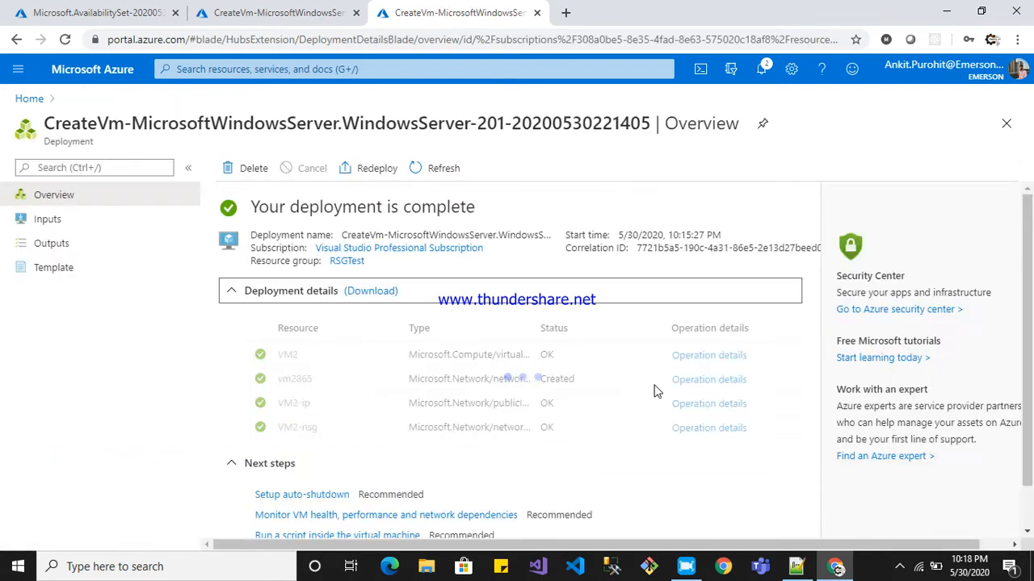
Check the deployment status of the availability set, VM2 and VM1
key(ctrl+1)
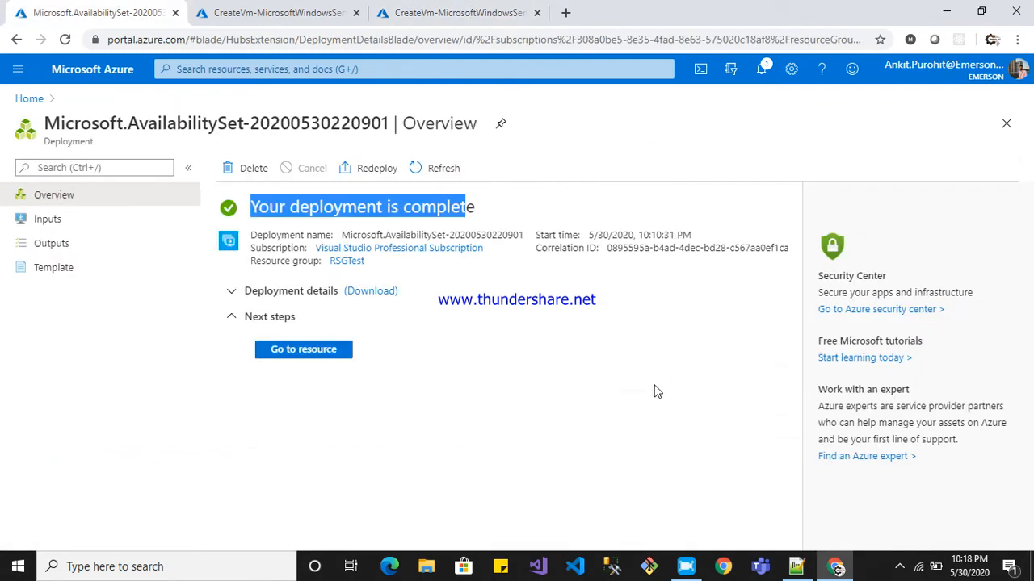
click(485, 13)
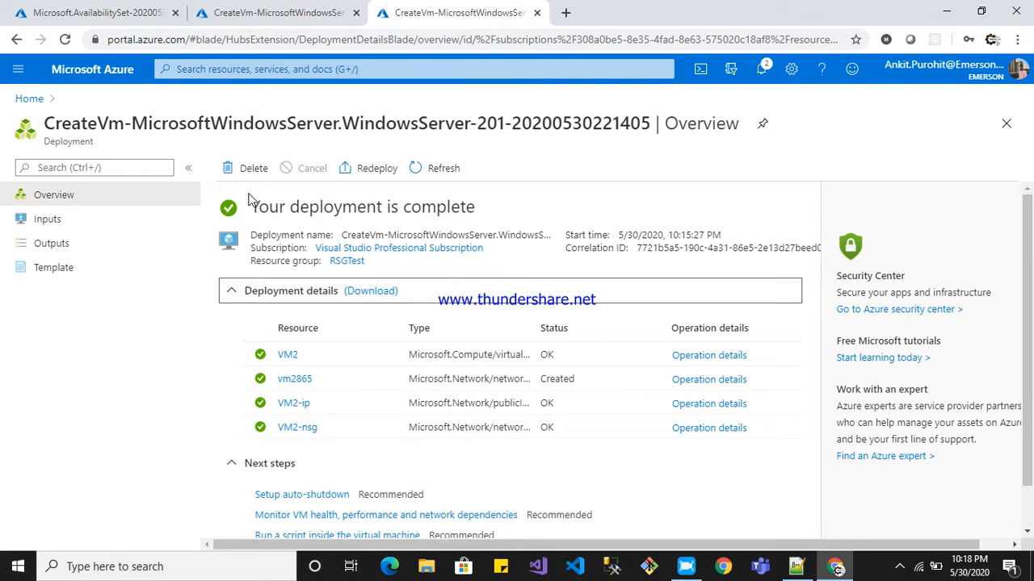
drag(254, 208, 484, 210)
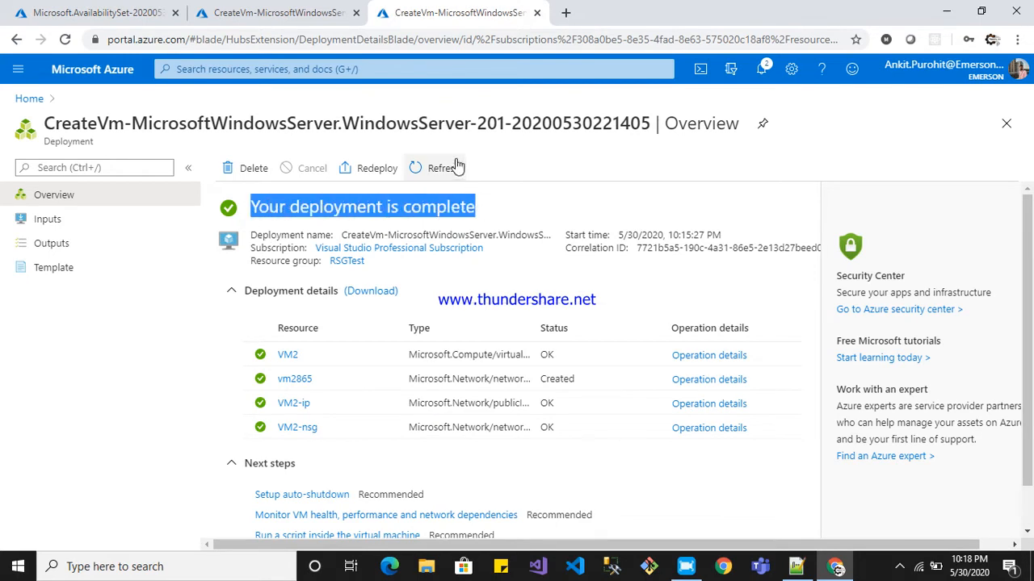
click(313, 8)
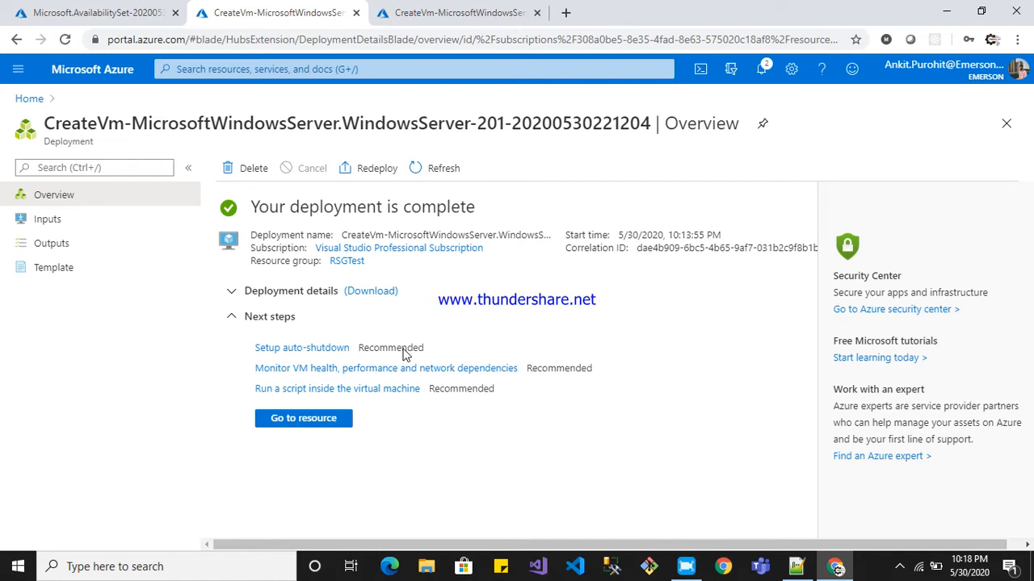
Open the VM1 resource and download its RDP file for the public IP address on port 3389
click(304, 423)
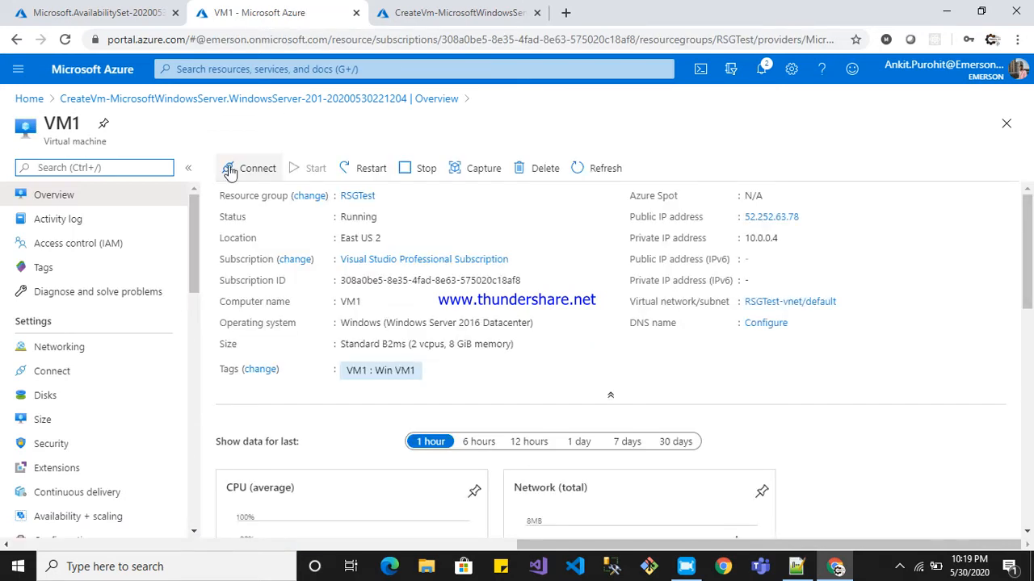
click(239, 169)
click(246, 196)
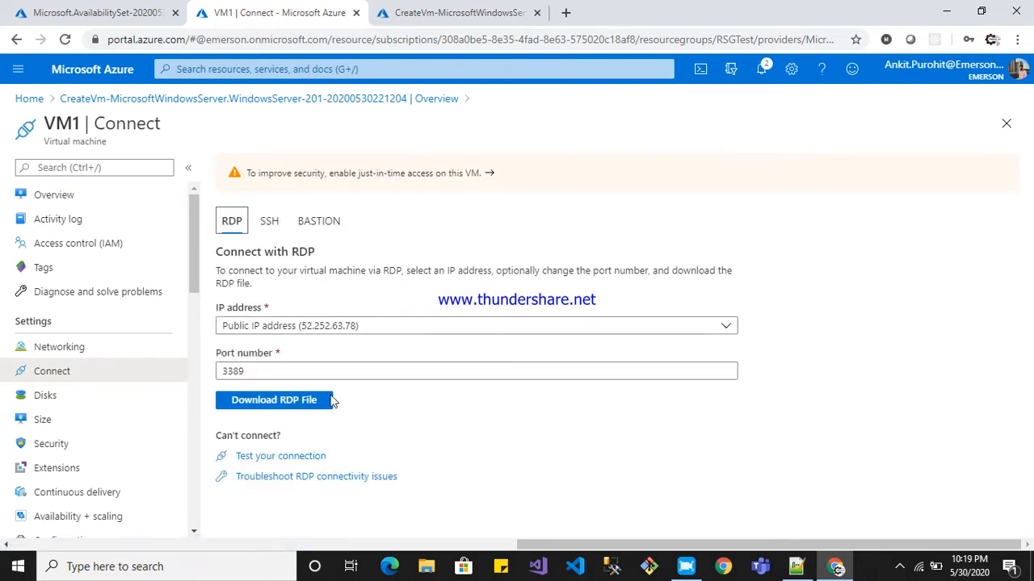
click(290, 407)
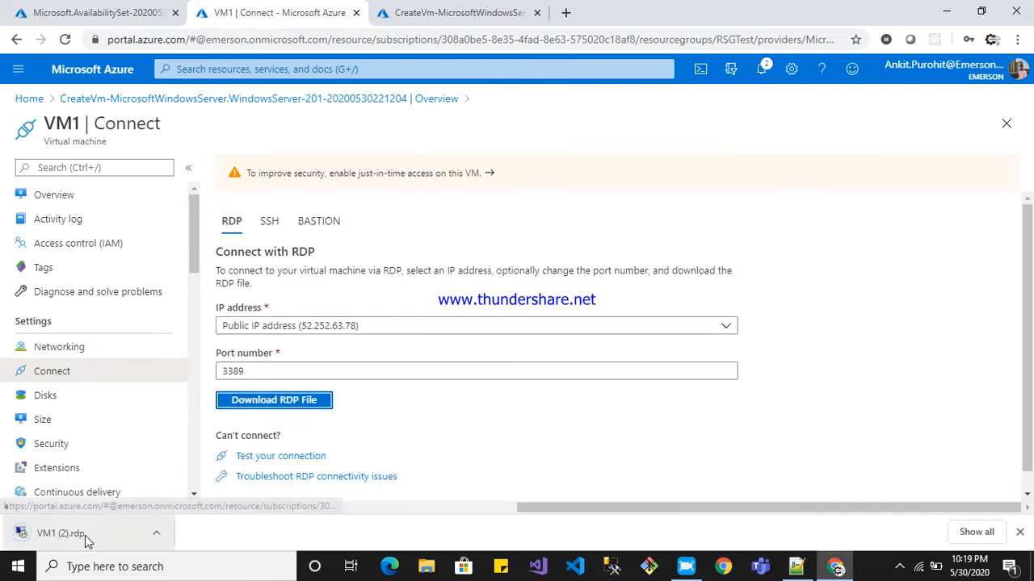
Open the downloaded VM1 (2).rdp file and connect to VM1, signing in as Demo with the account password
click(85, 535)
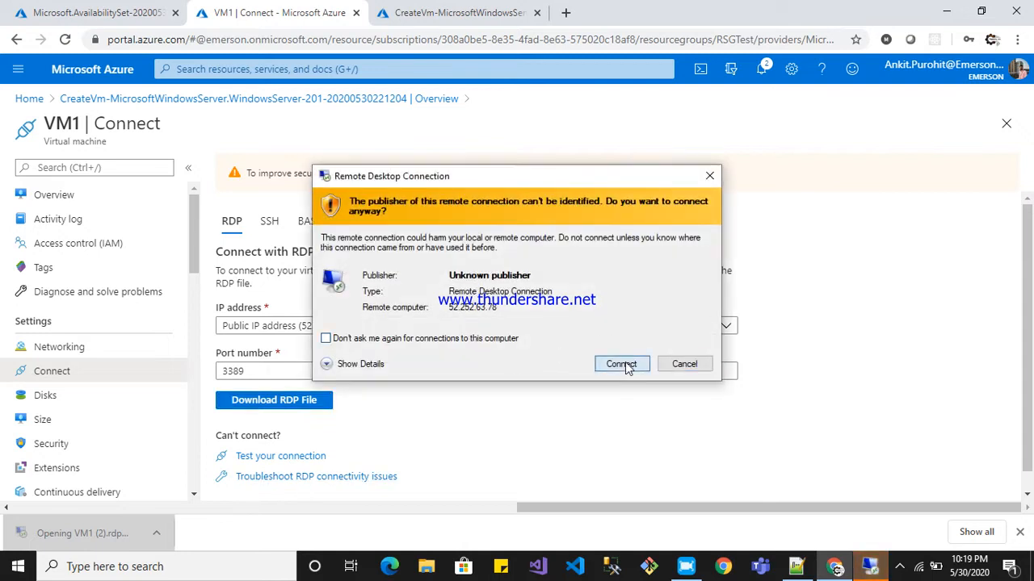
click(620, 365)
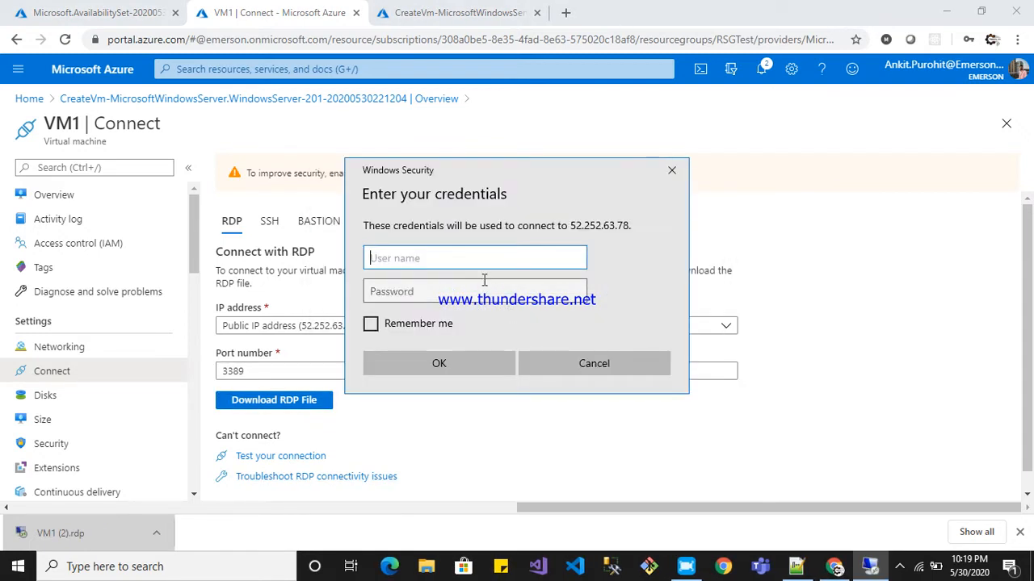
text(Demo)
key(Tab)
text(P)
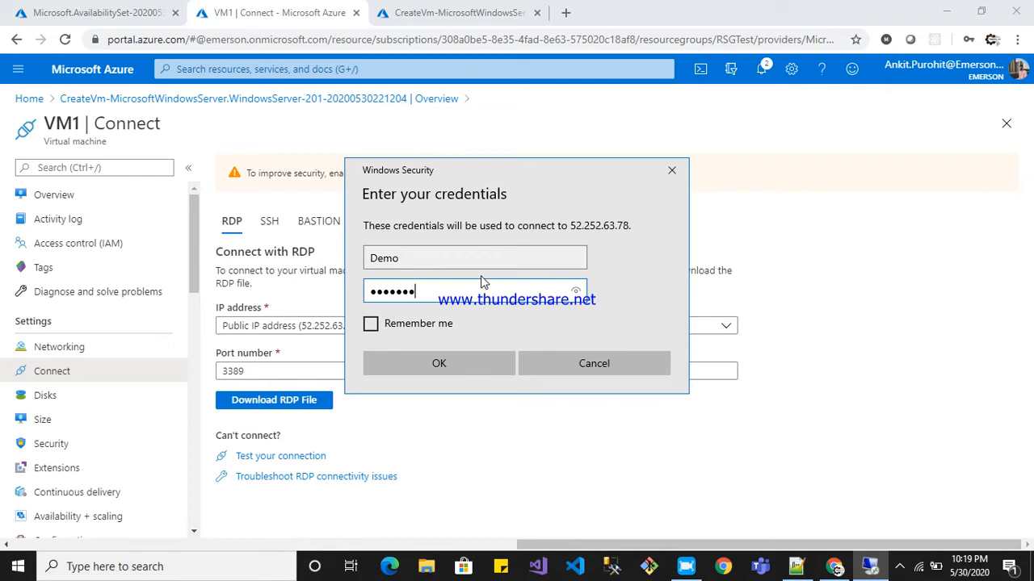
key(BackSpace)
key(BackSpace)
key(BackSpace)
text(****)
key(Return)
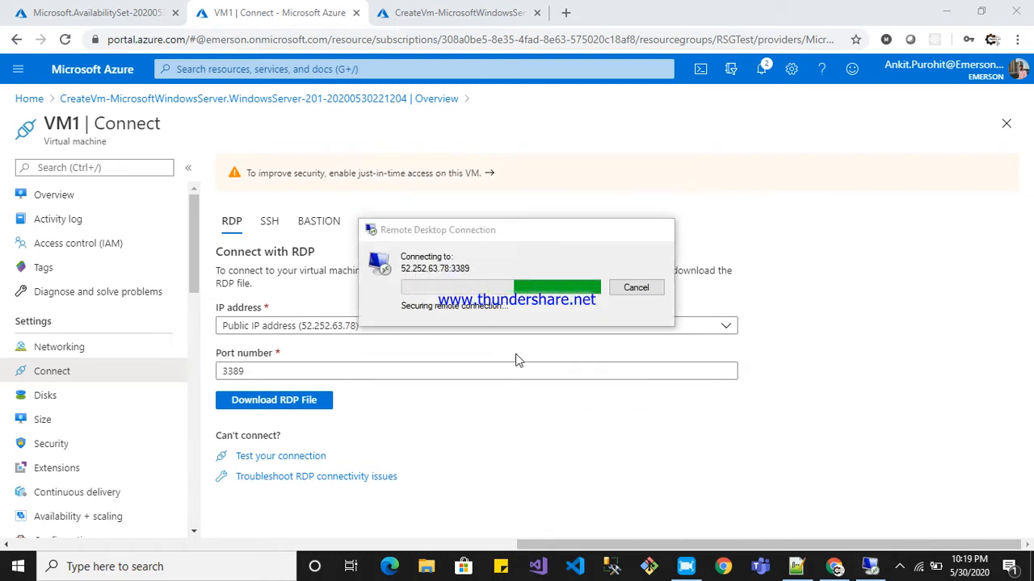
click(568, 409)
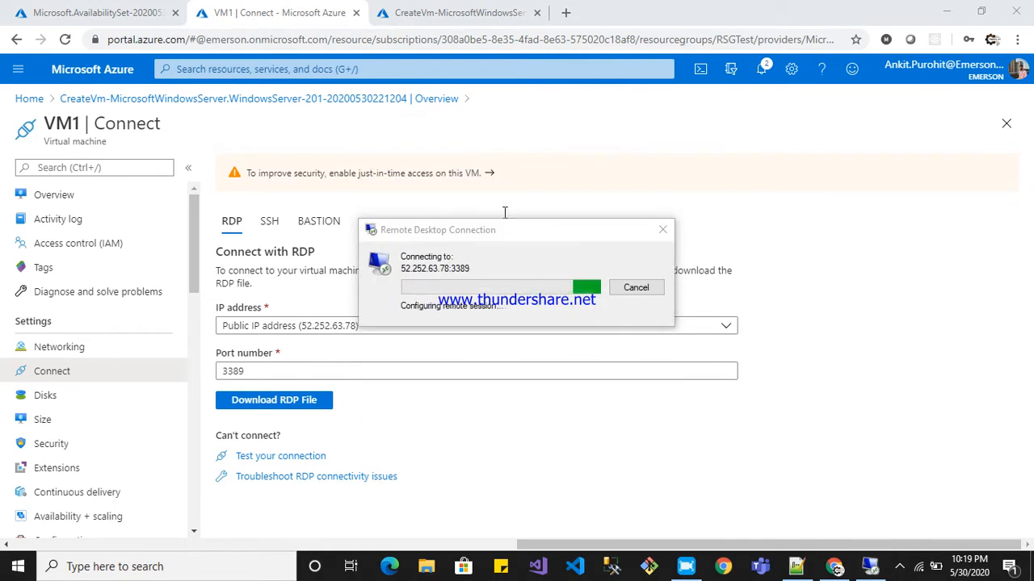
Open the VM2 resource from its deployment page and download its RDP file for the public IP address on port 3389
click(452, 14)
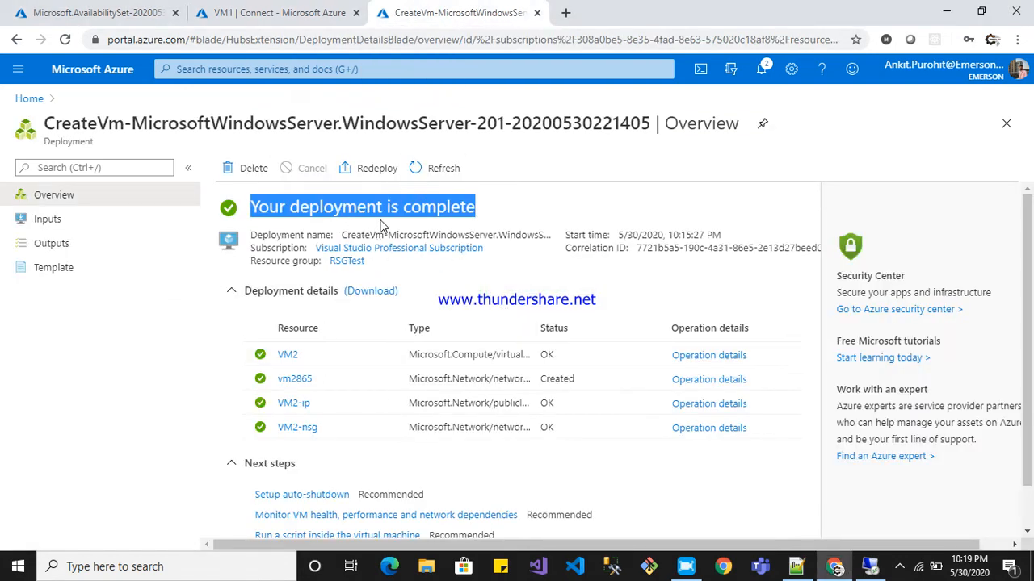
scroll(512, 434, down, 1)
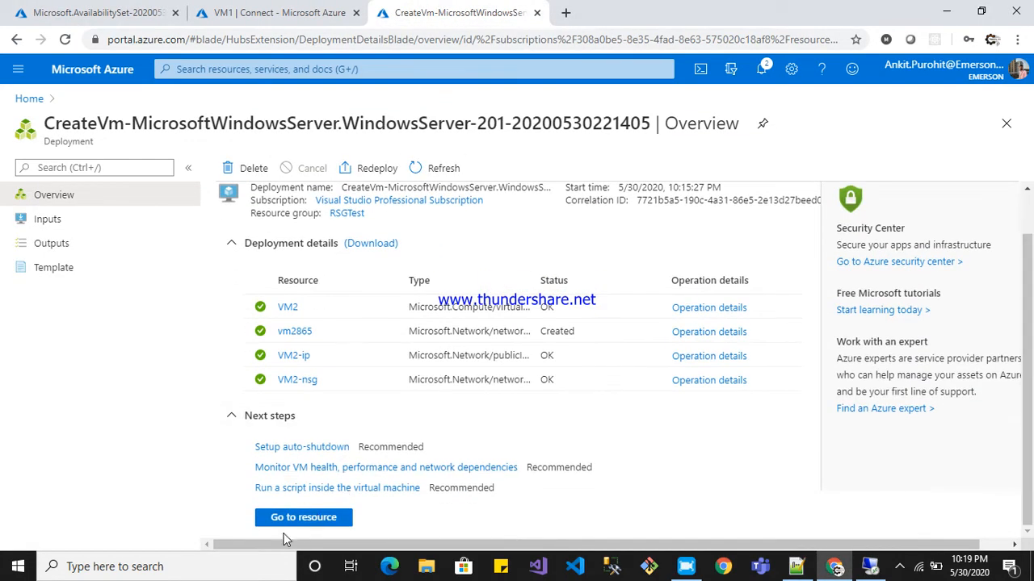
click(289, 522)
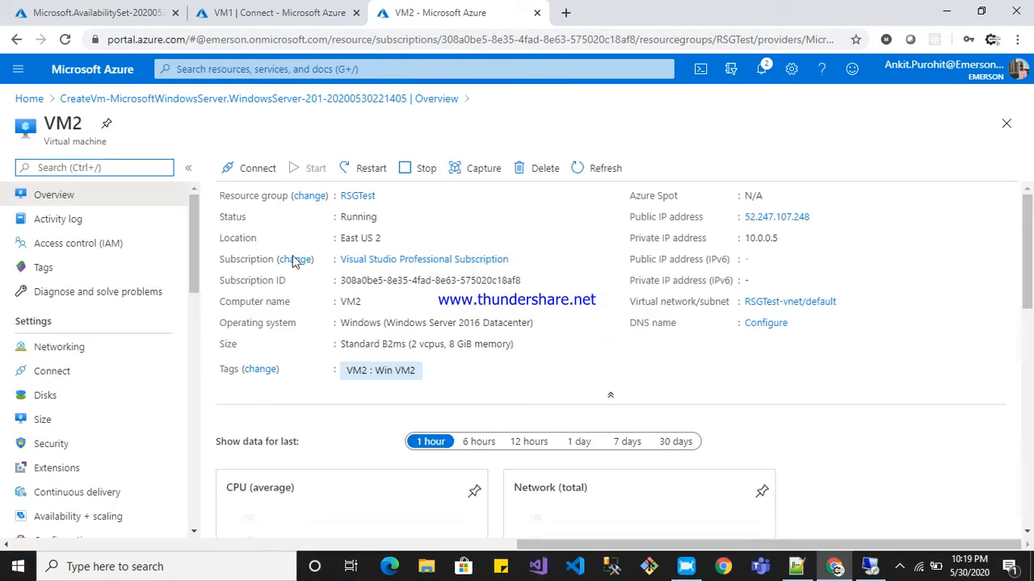
click(249, 168)
click(255, 192)
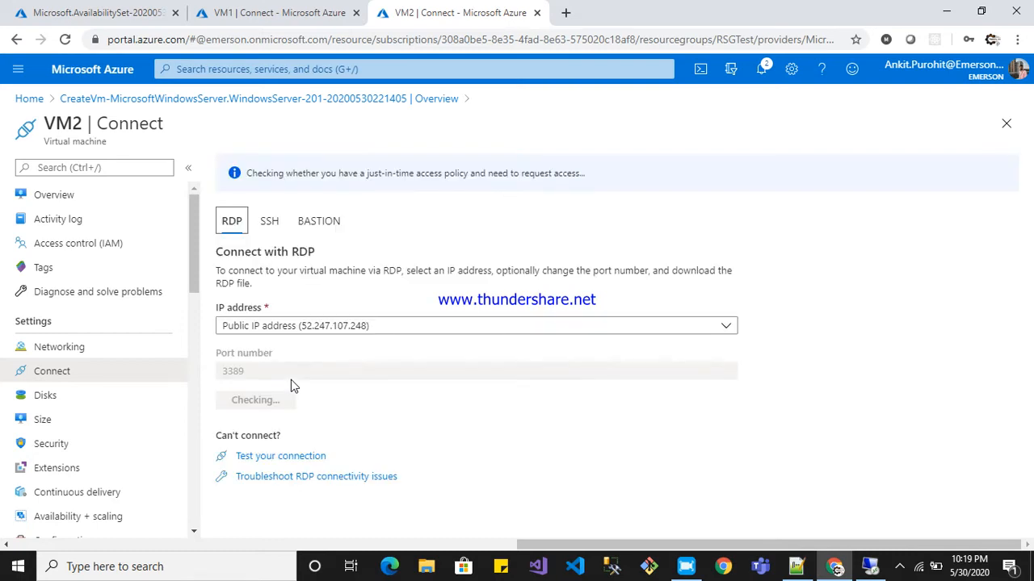
click(282, 399)
Open the downloaded VM2 RDP file and connect to VM2, signing in as Demo with the account password and accepting the connection
click(88, 533)
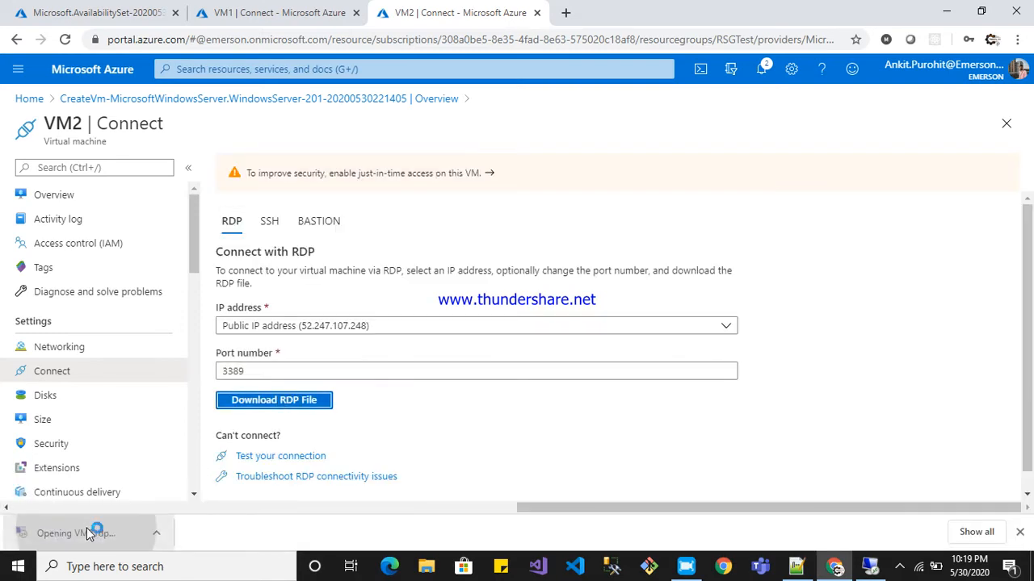
click(619, 365)
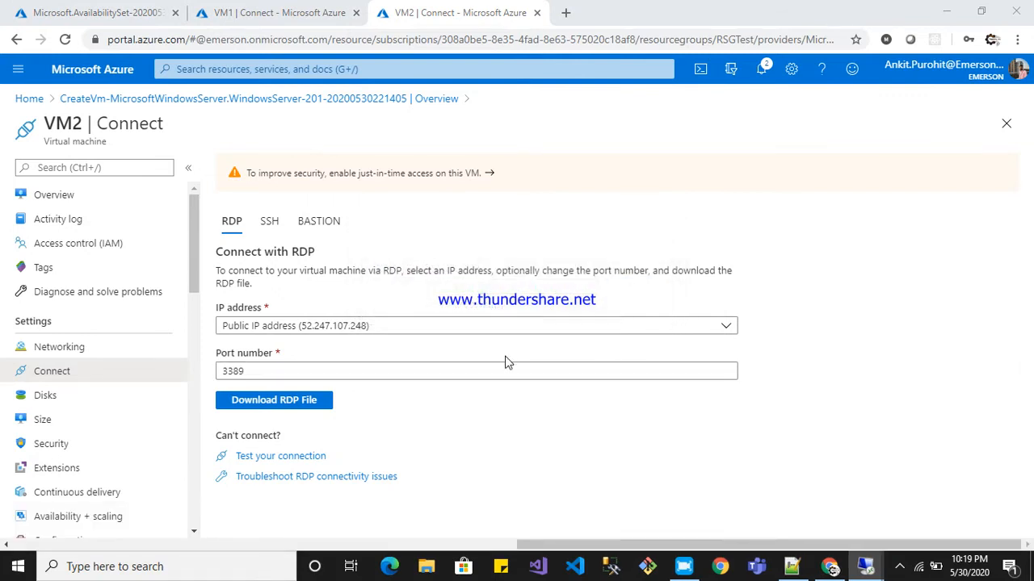
text(Demo)
key(Tab)
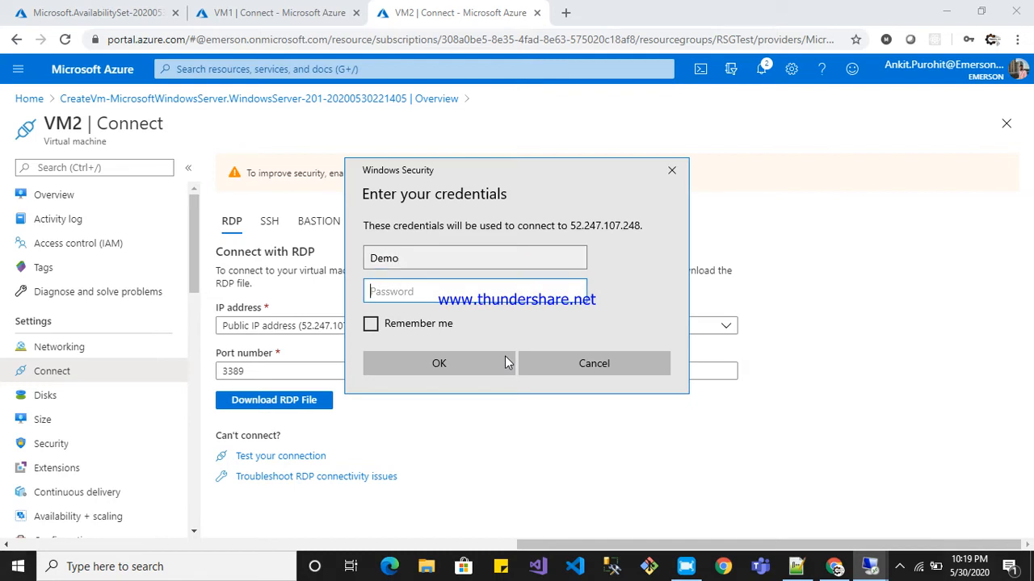
text(••••••••••••)
key(Return)
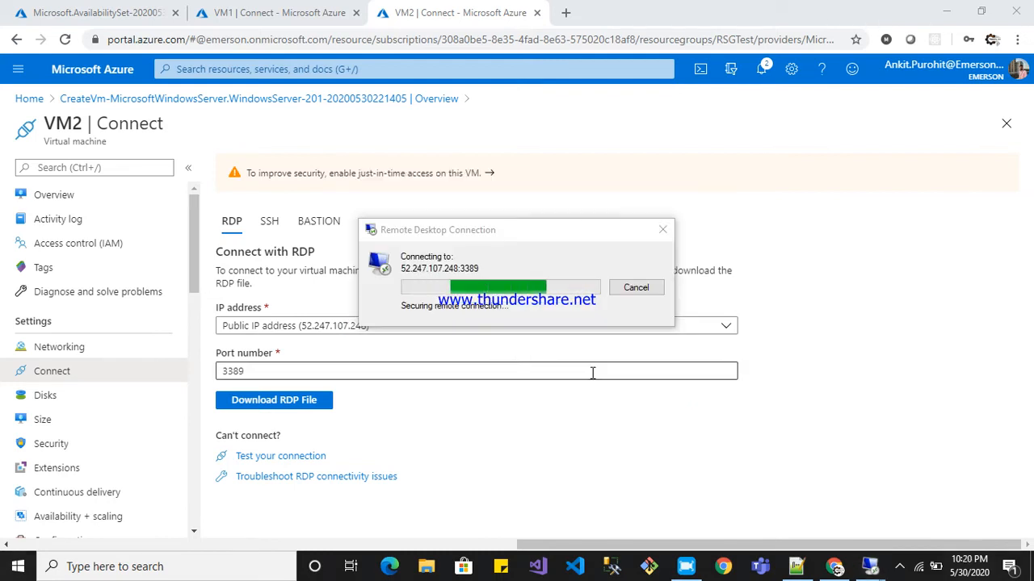
click(575, 408)
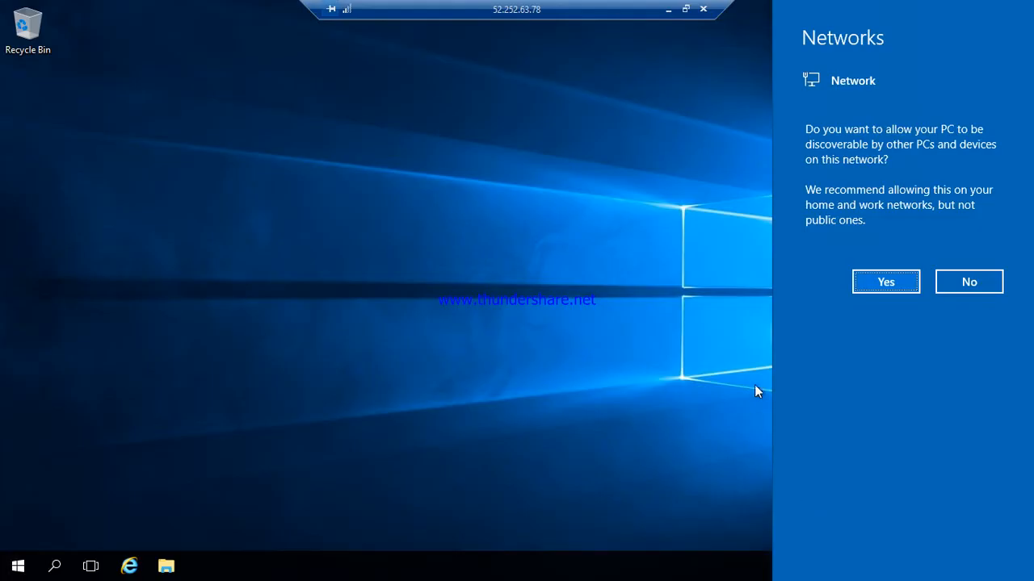
Dismiss the network discovery prompt on VM1, check how both remote sessions are loading, and minimize them
click(655, 259)
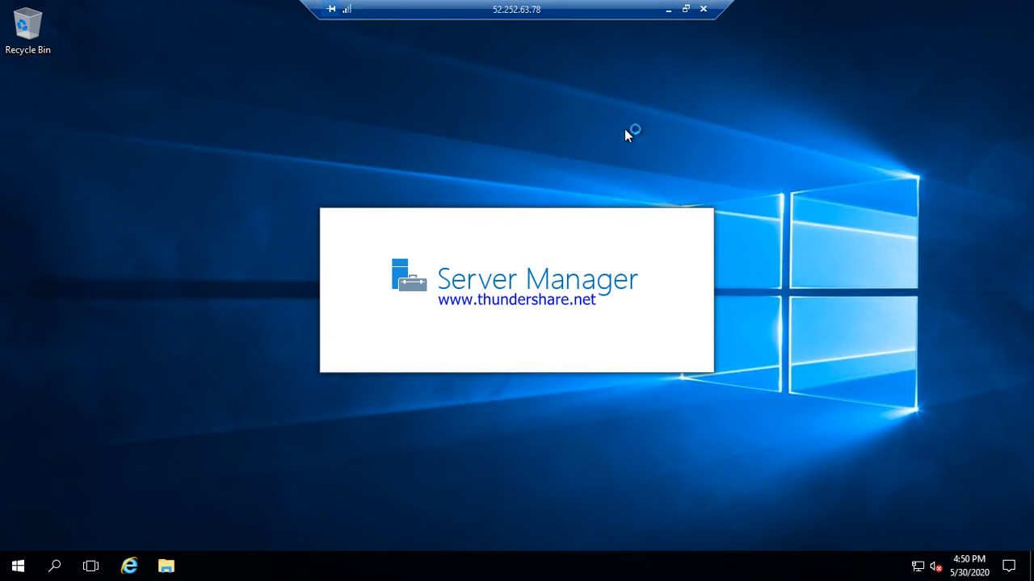
click(668, 13)
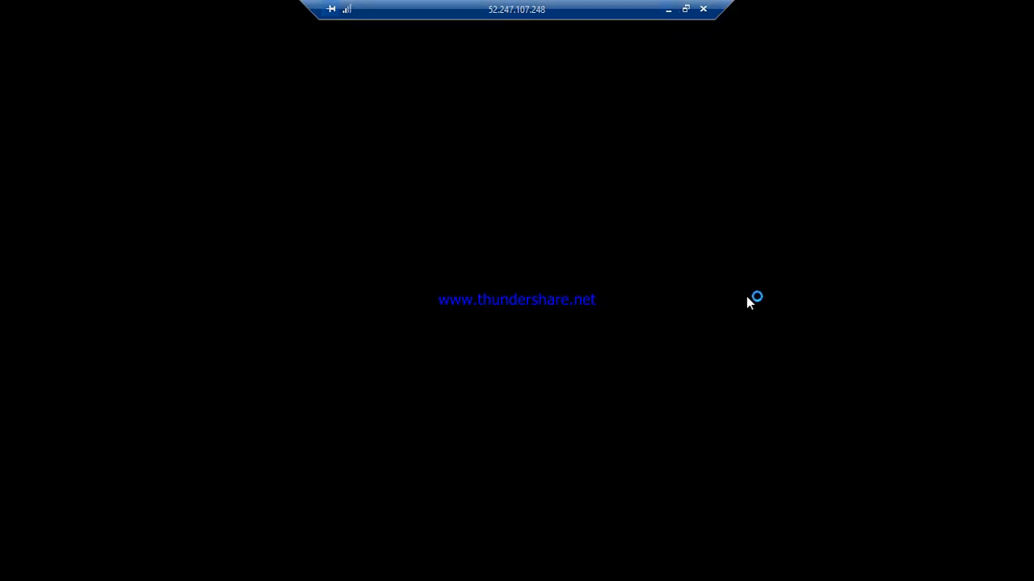
click(668, 11)
mouse_move(869, 566)
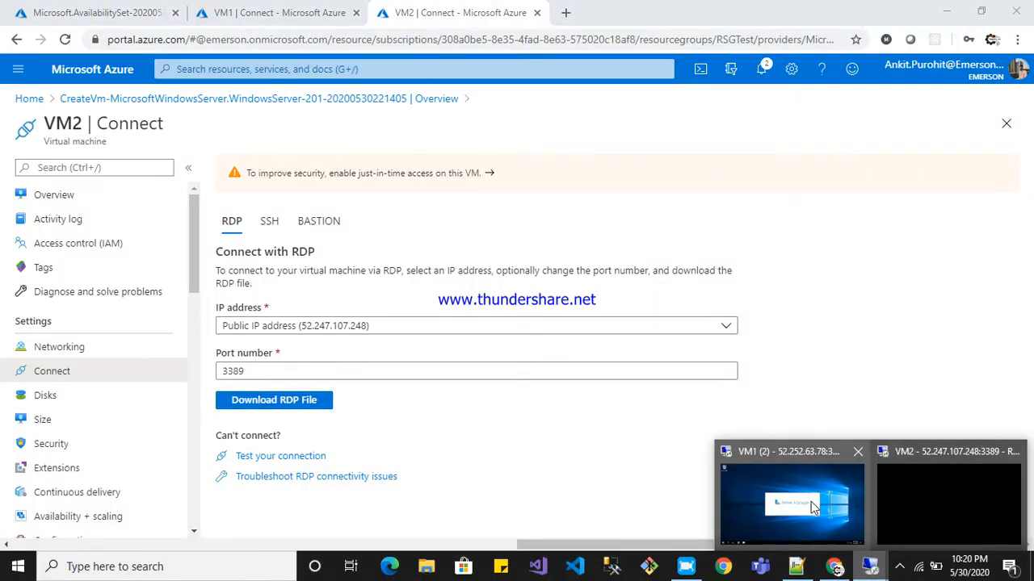
click(810, 502)
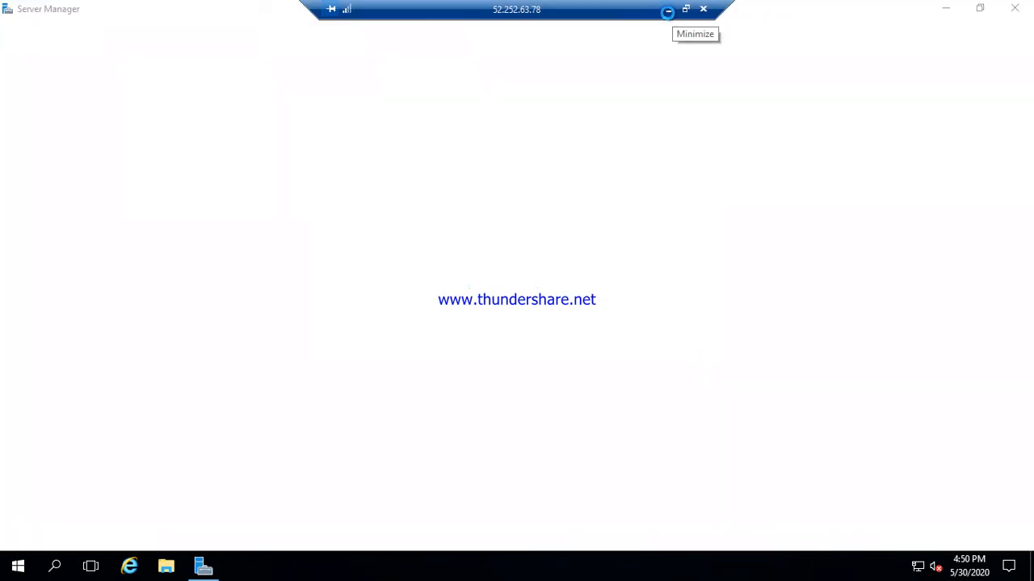
click(670, 11)
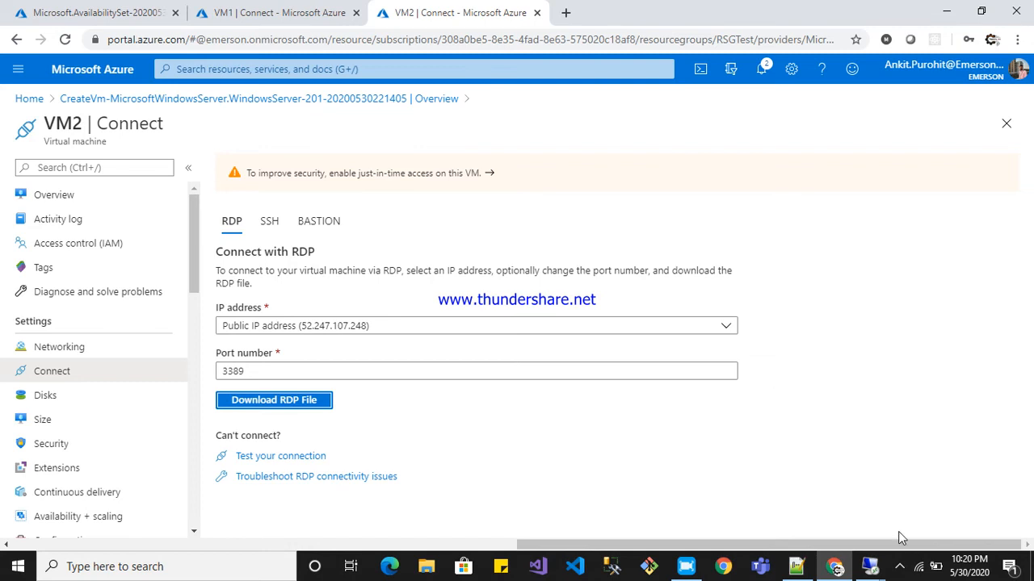
Return to the VM2 remote session and start the Add Roles and Features wizard with VM2 as destination server, continuing to the server roles
click(900, 567)
click(888, 363)
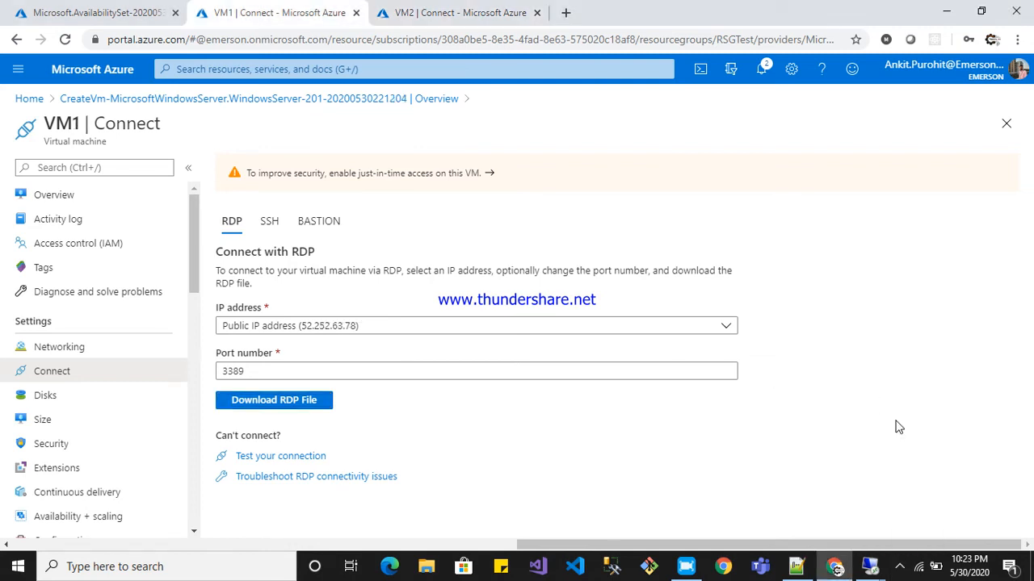
key(ctrl+Page_Up)
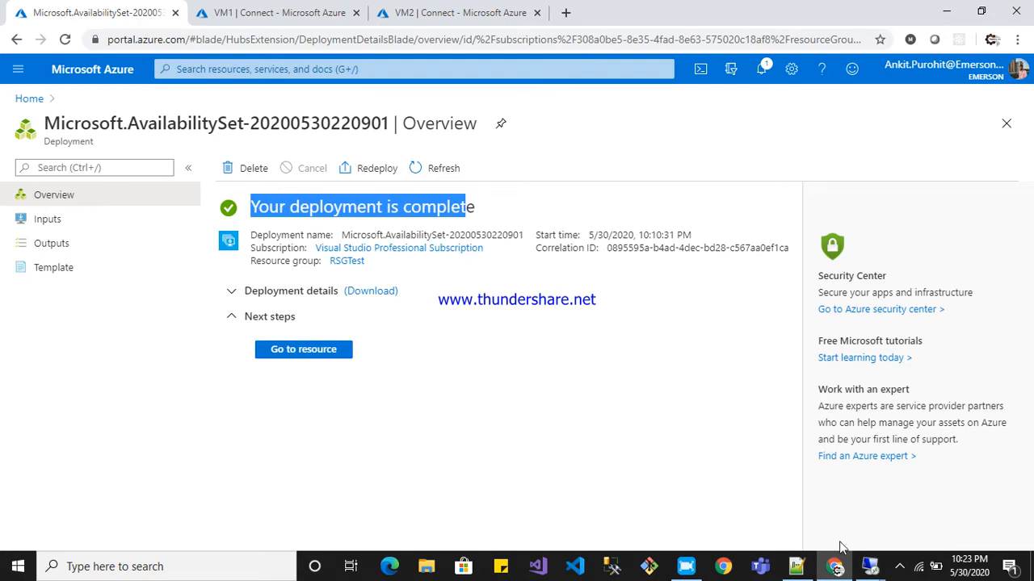
click(869, 566)
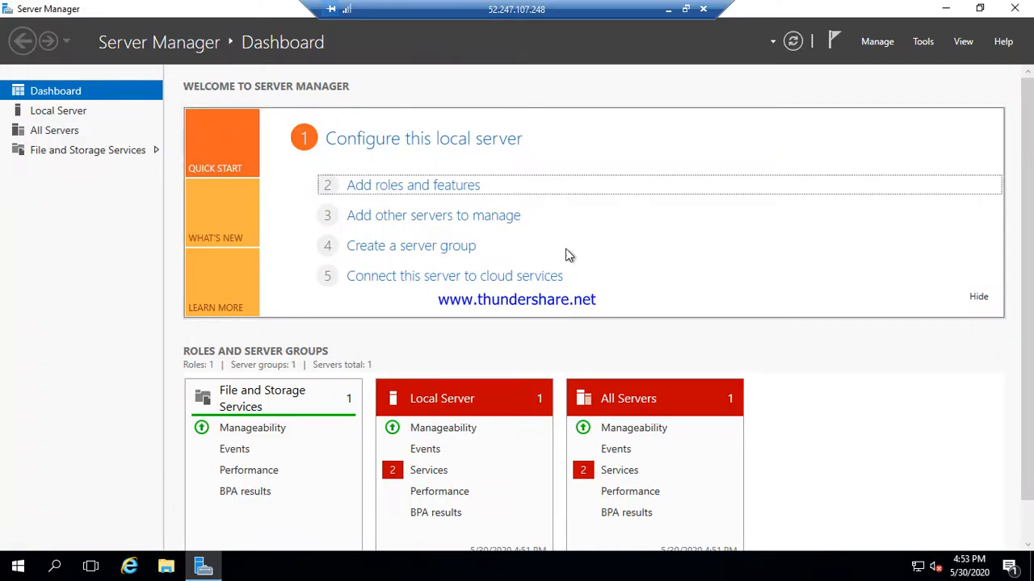
click(415, 191)
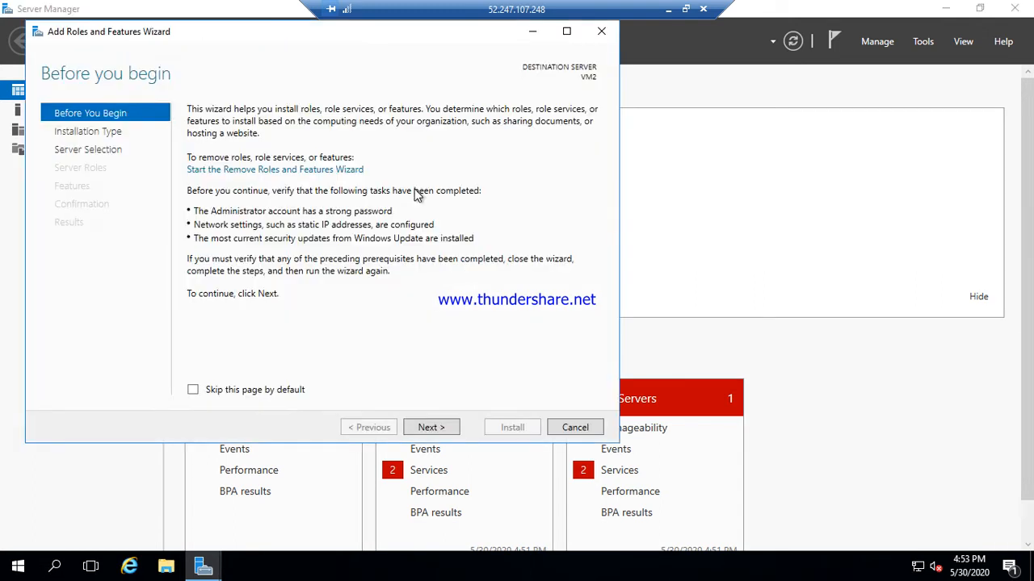
click(429, 428)
click(430, 428)
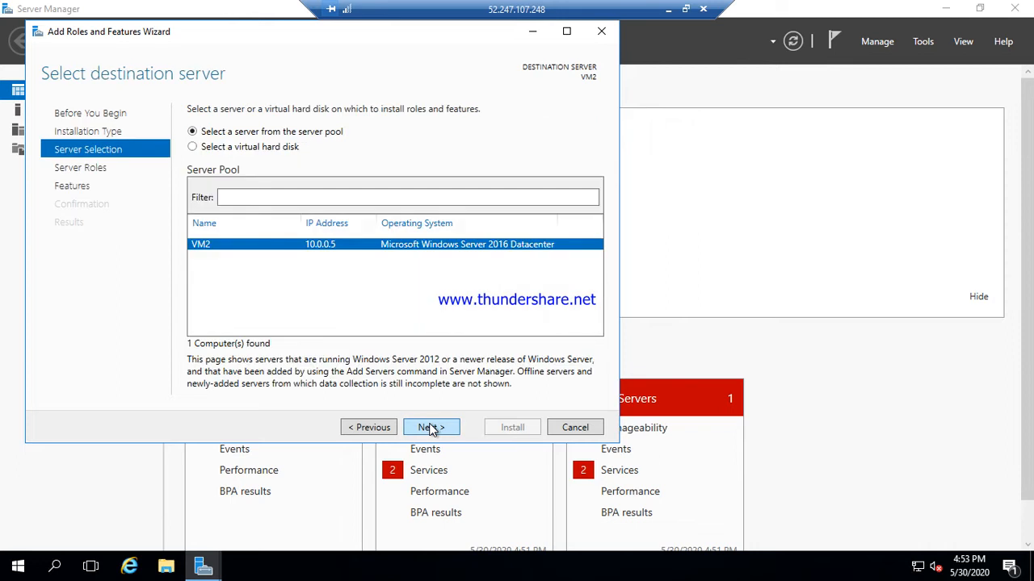
click(428, 431)
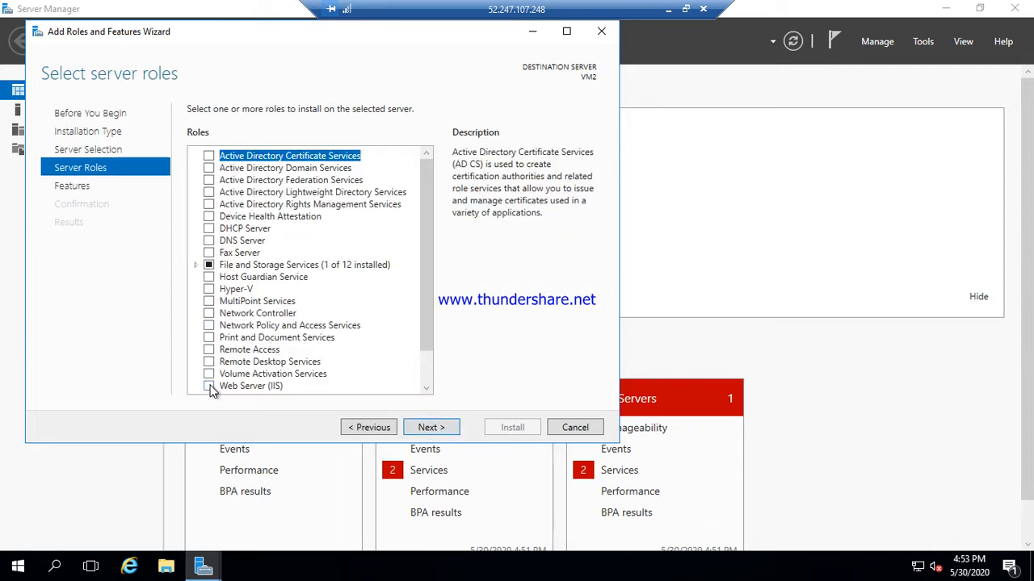
scroll(420, 299, down, 1)
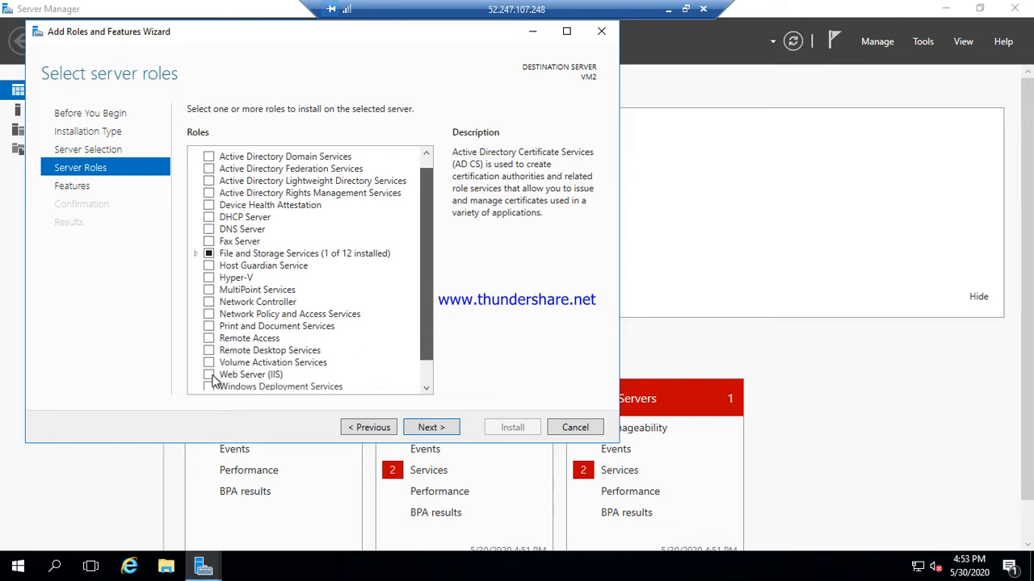
scroll(214, 380, down, 1)
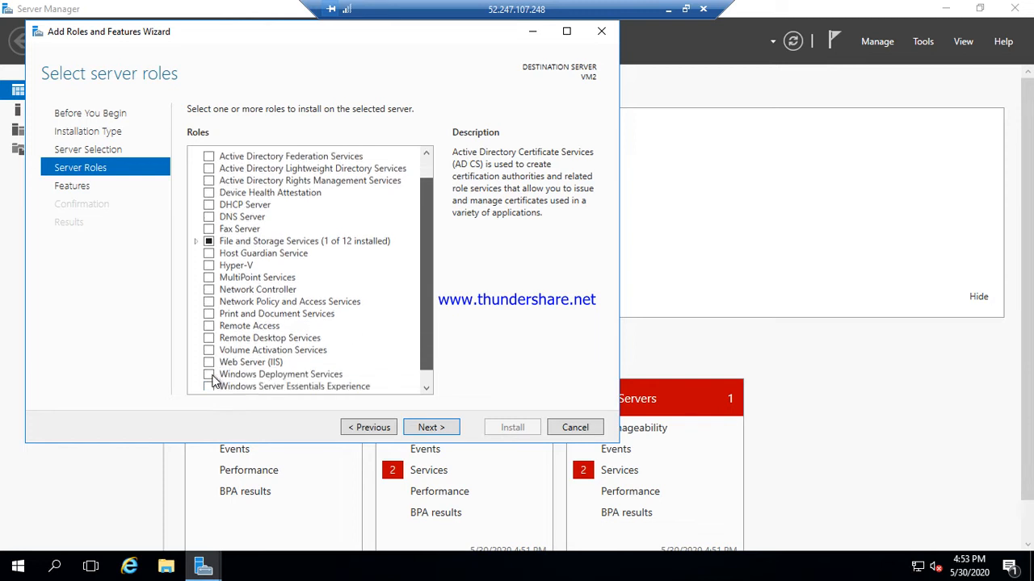
click(270, 370)
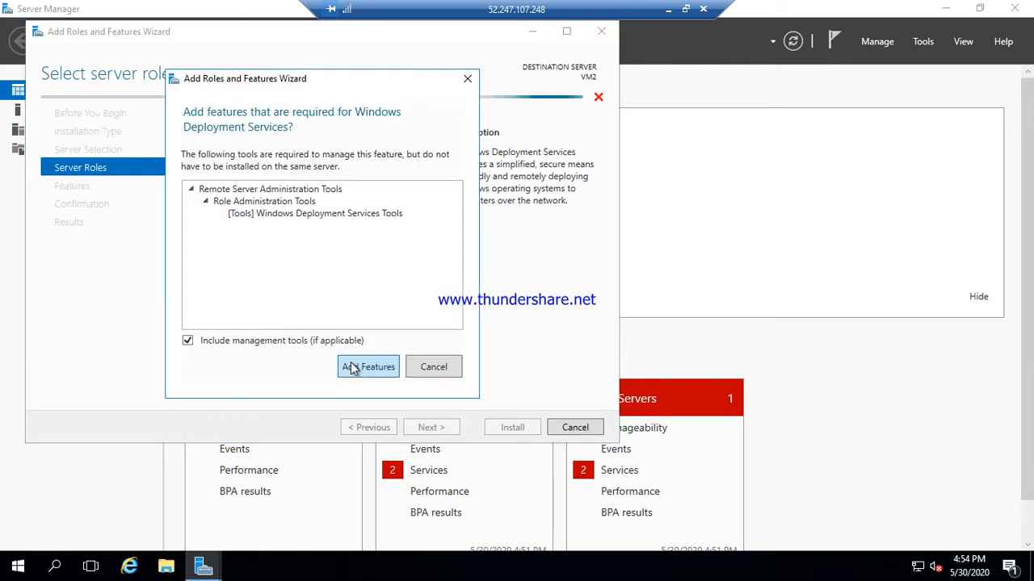
click(349, 366)
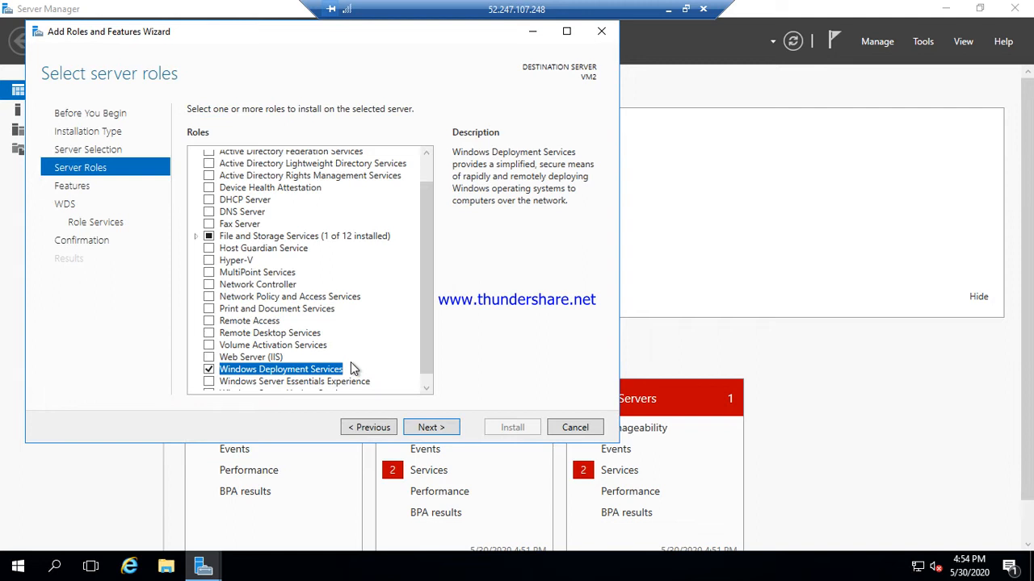
click(209, 368)
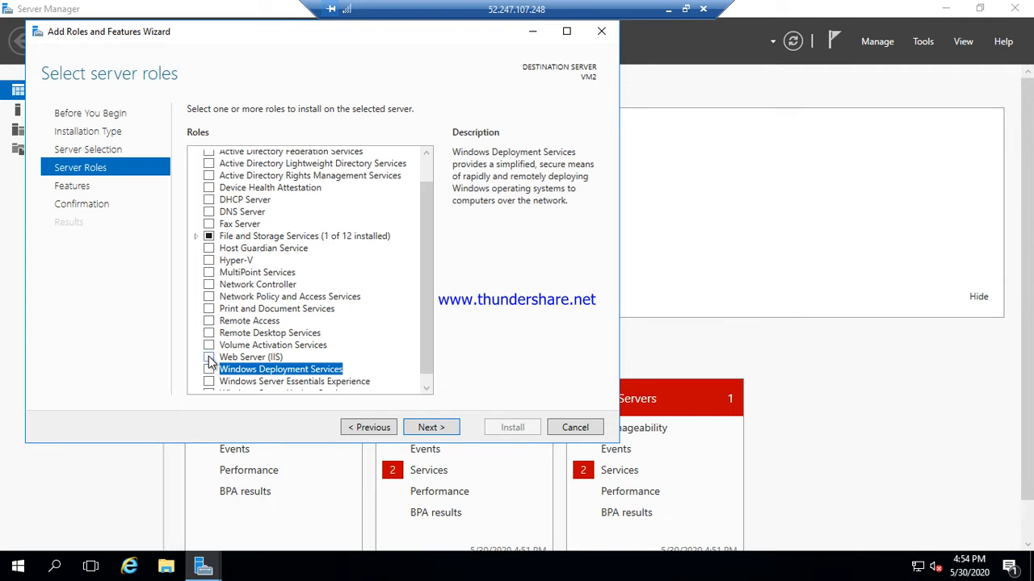
Add the Web Server (IIS) role with its management tools, keep the default features and role services, and start the installation on VM2
click(209, 358)
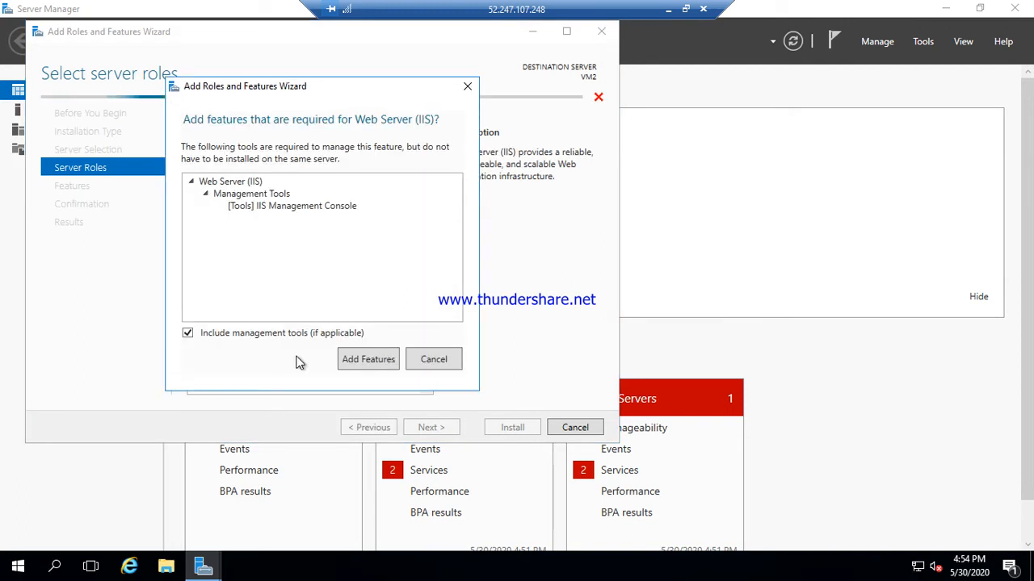
click(359, 363)
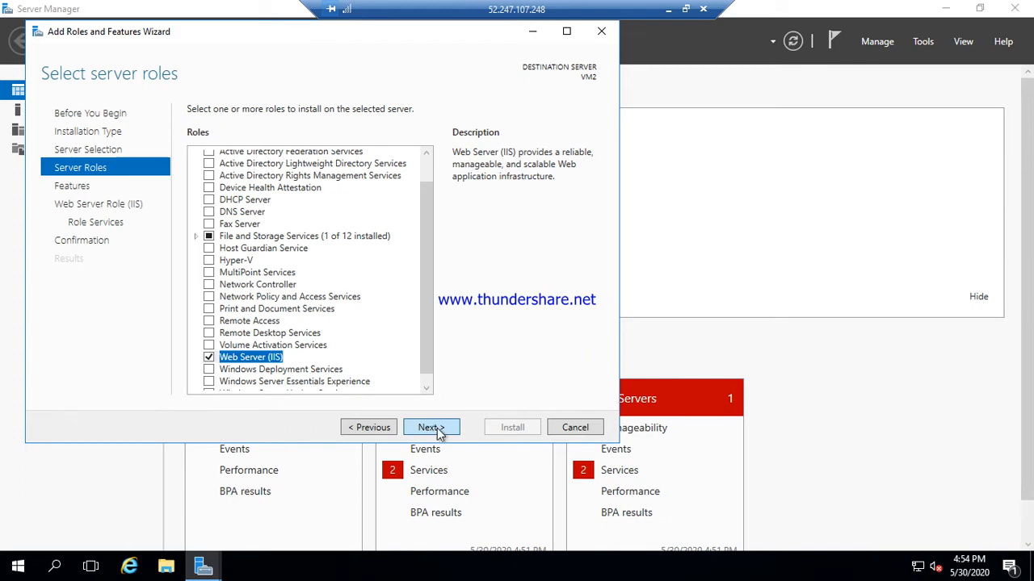
click(436, 427)
click(436, 428)
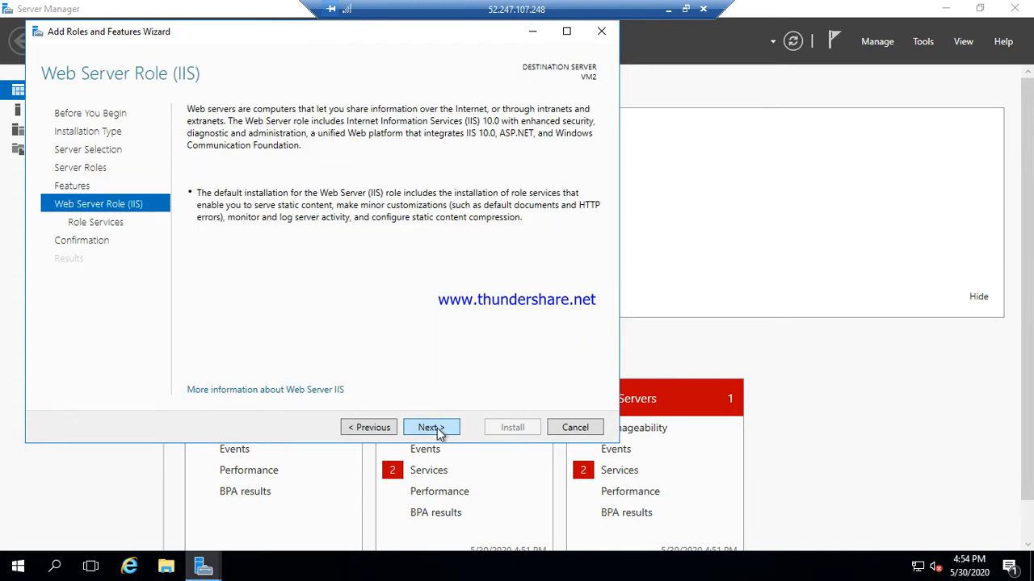
click(436, 428)
click(436, 428)
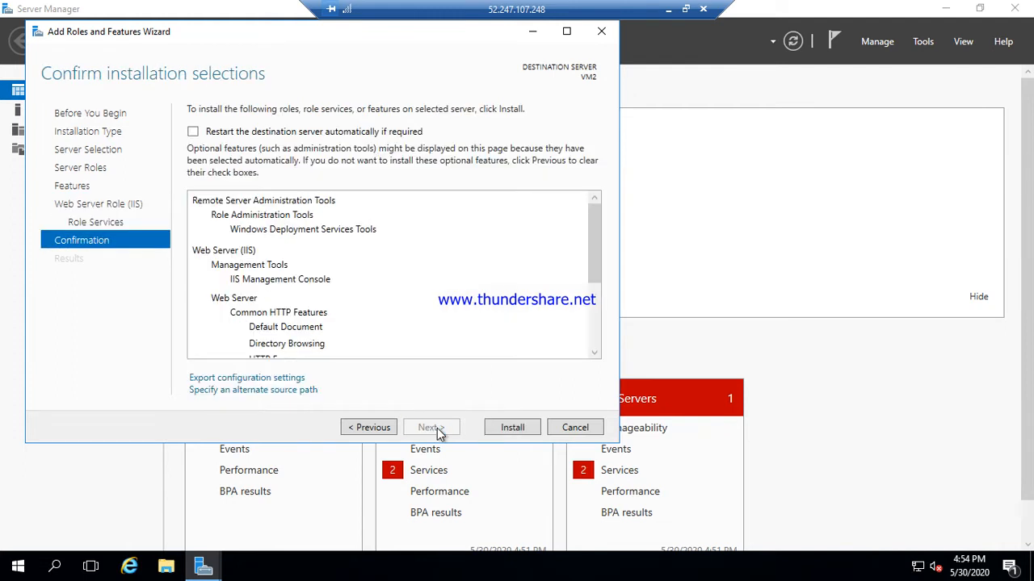
click(512, 428)
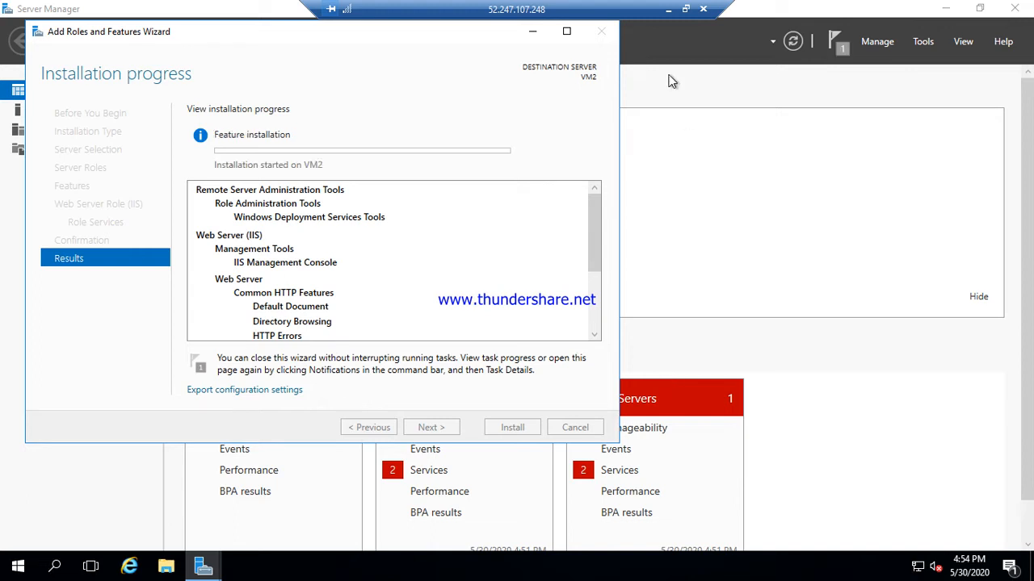
Check the progress of the IIS installation on VM2 and close the Add Roles and Features wizard
click(669, 11)
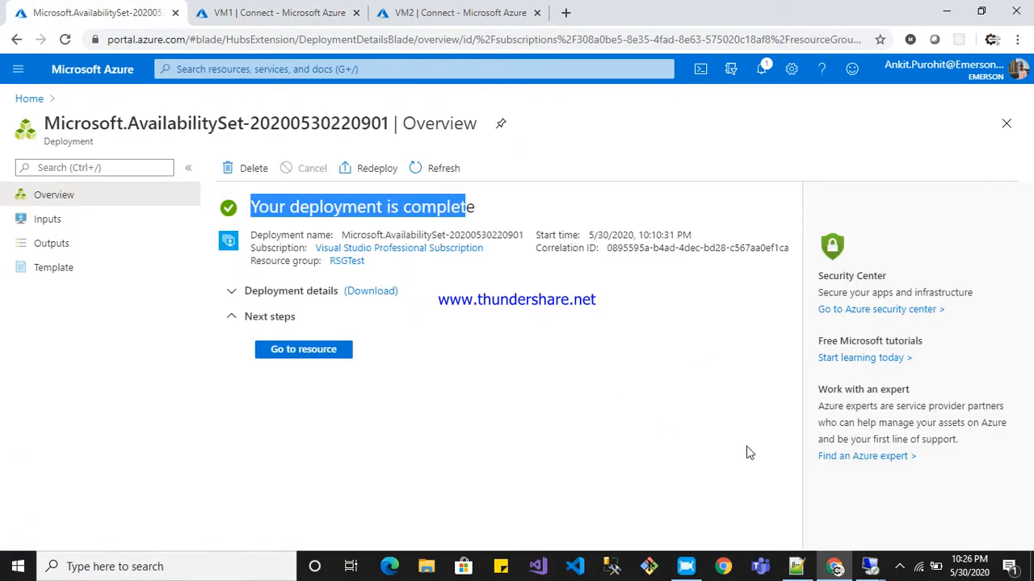
click(870, 568)
click(939, 495)
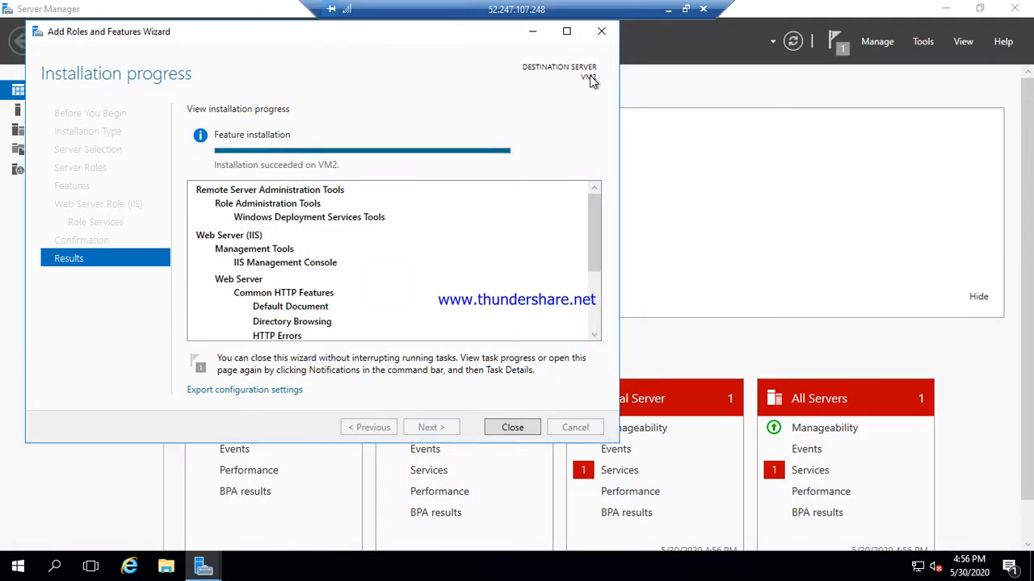
click(511, 429)
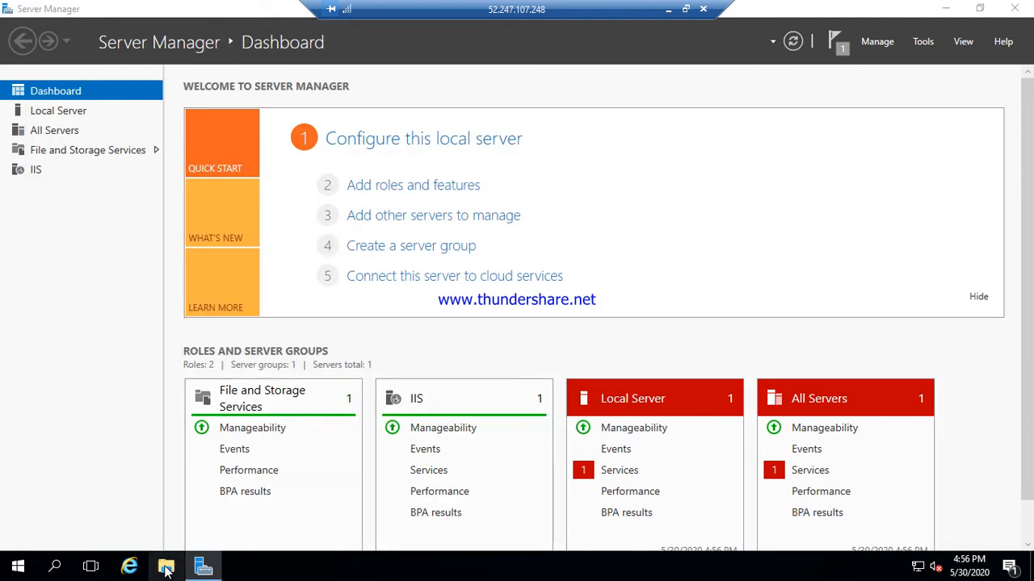
Browse to C:\inetpub\wwwroot on VM2 and open the iisstart HTML document in Notepad
click(165, 568)
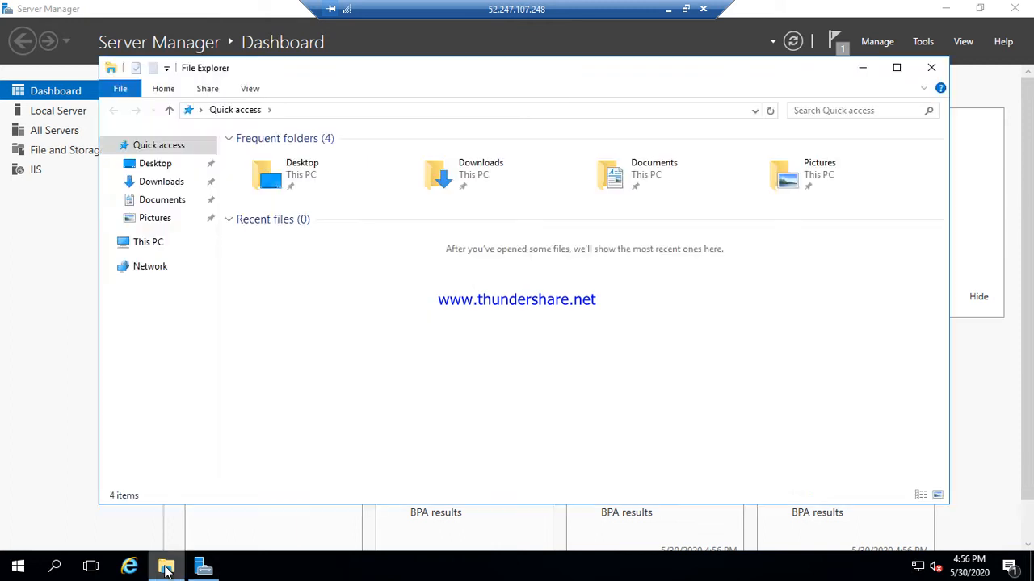
click(162, 244)
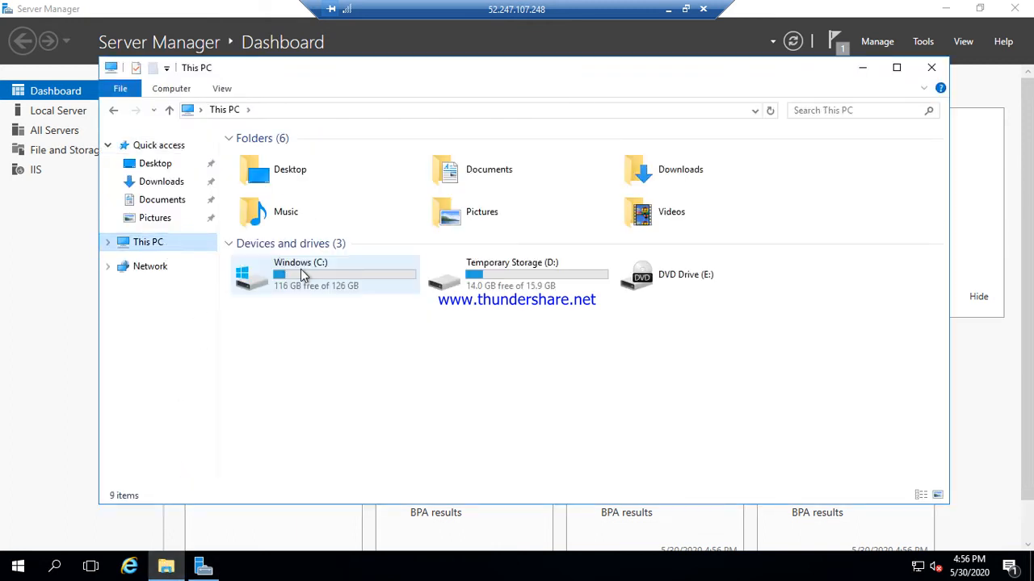
click(301, 271)
double_click(300, 275)
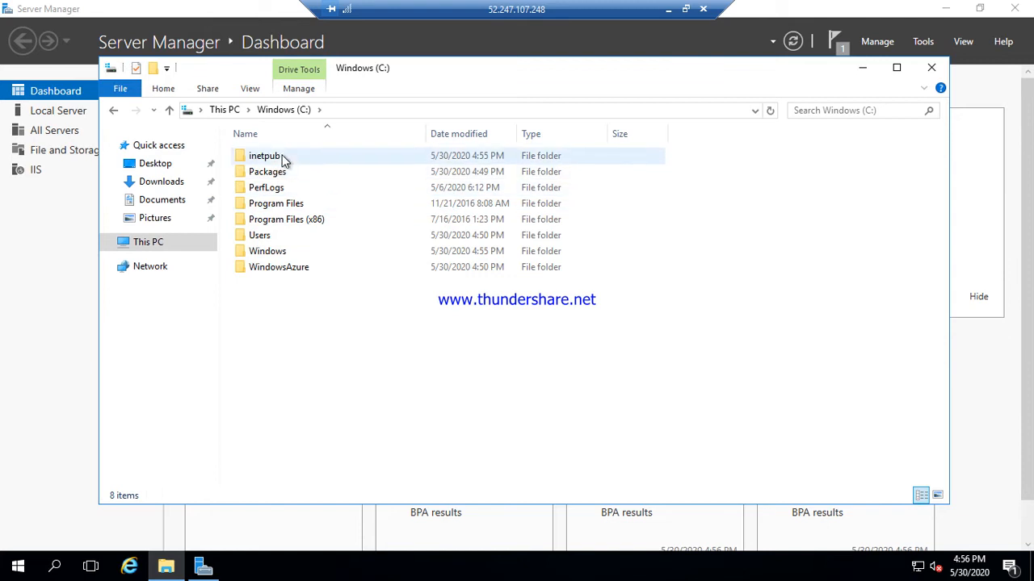
double_click(282, 160)
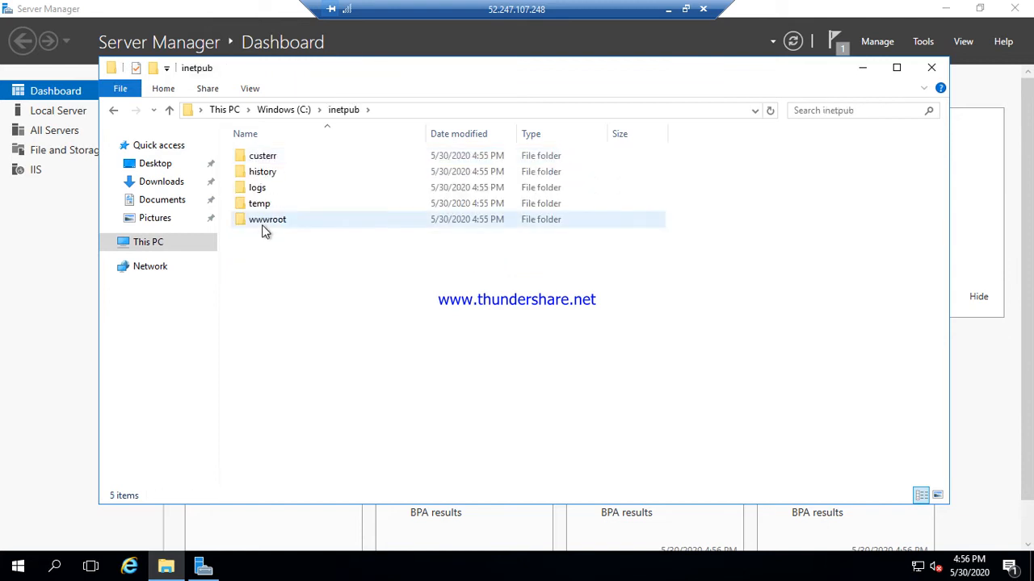
double_click(262, 225)
click(261, 159)
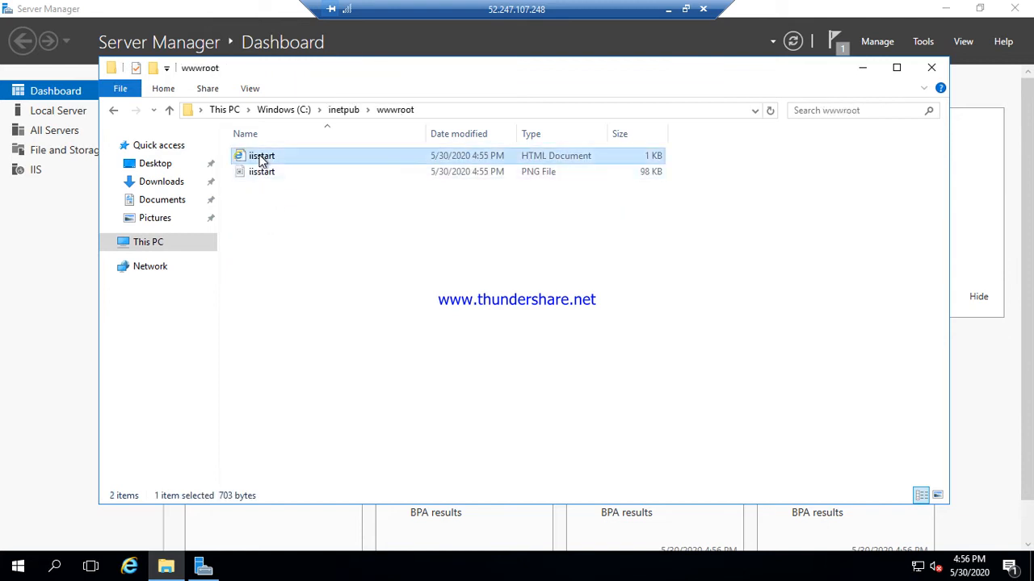
right_click(260, 158)
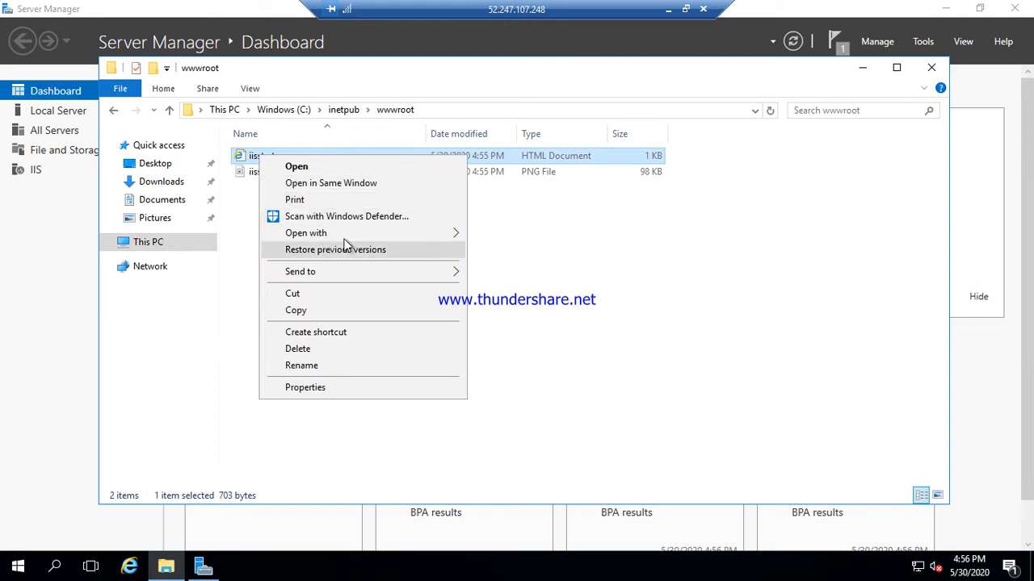
mouse_move(378, 236)
click(477, 252)
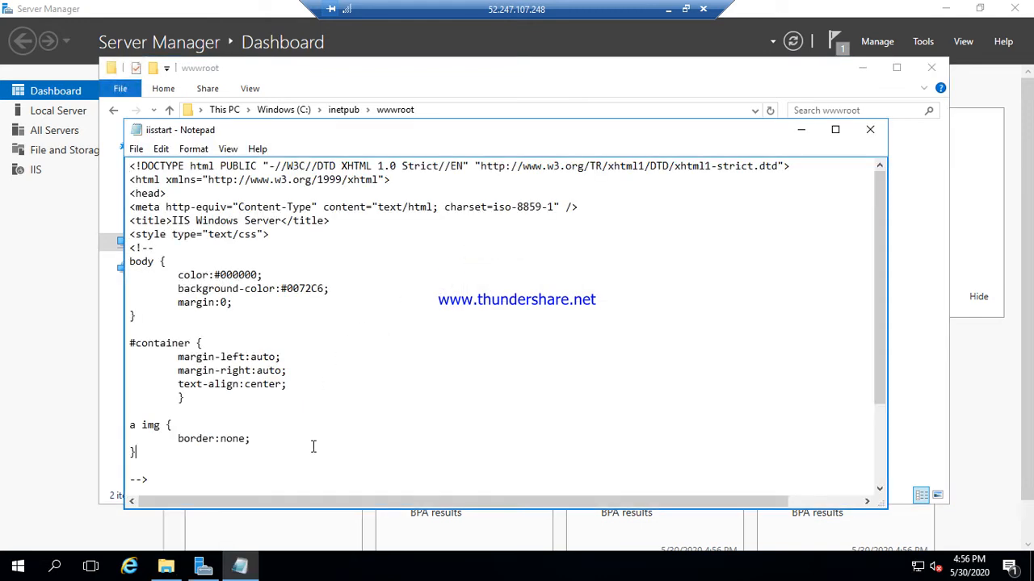
Add the heading <h1>Hello From VM 2</h1> below the container div's opening tag, save iisstart, and close Notepad and the folder window
key(Down)
key(Down)
key(Down)
key(Down)
key(Down)
key(Down)
key(Down)
key(Down)
key(Down)
key(Down)
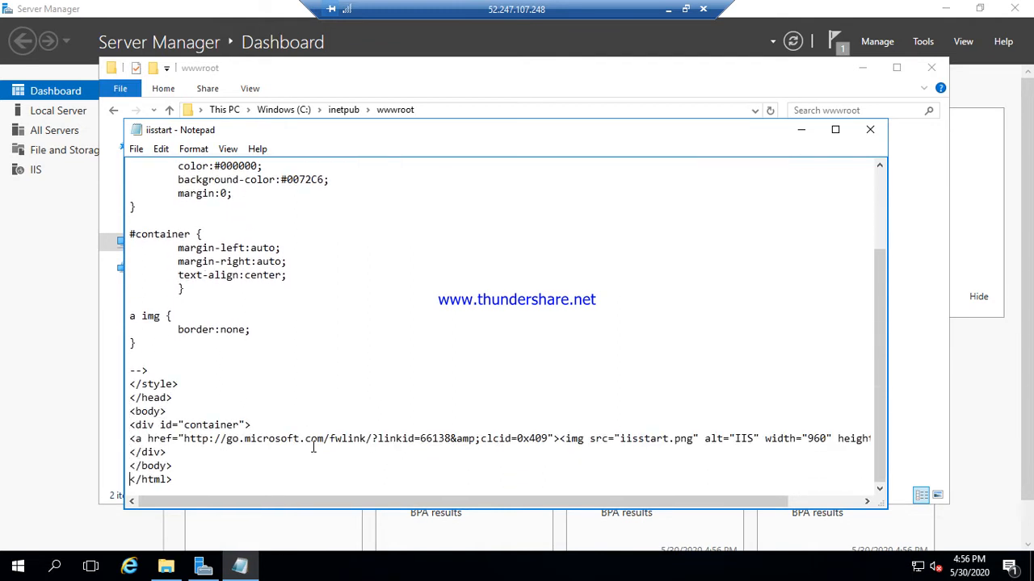
click(272, 425)
key(Return)
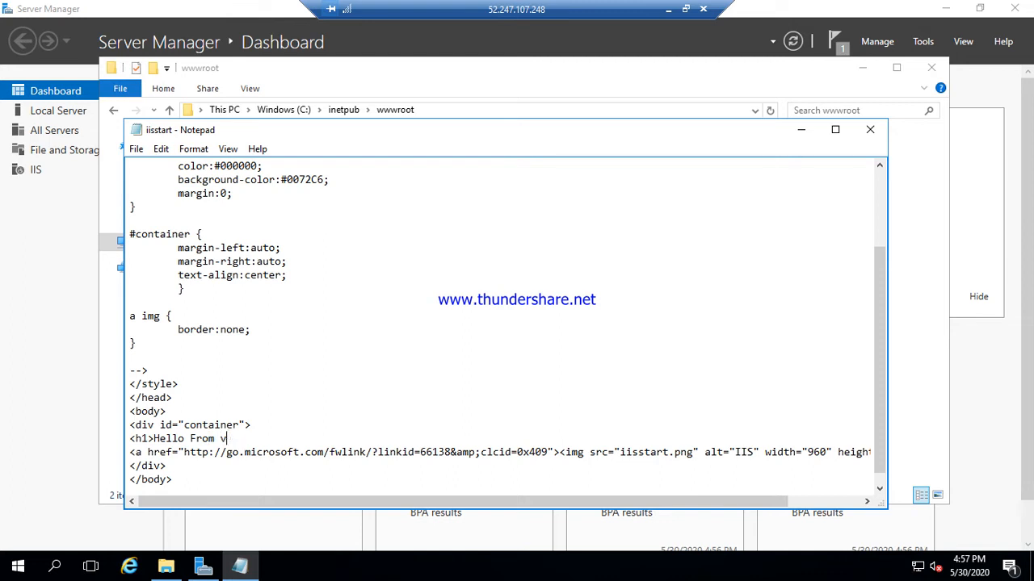
text(VM)
text(/h1>)
click(870, 130)
click(931, 68)
Leave the remote session for the Azure portal, copy VM1's public IP address from its overview, and check its web page in a new tab
click(667, 10)
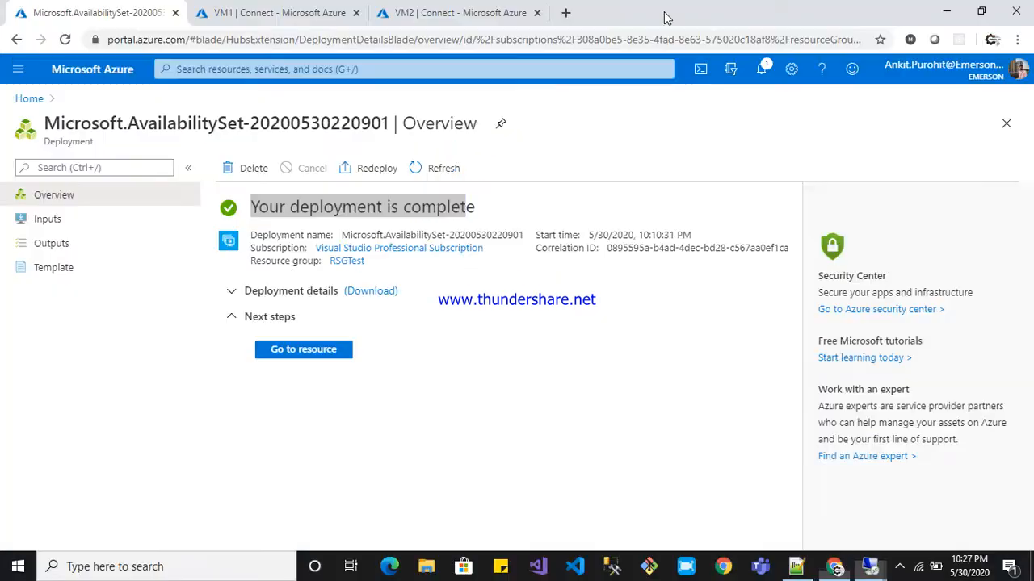
click(280, 13)
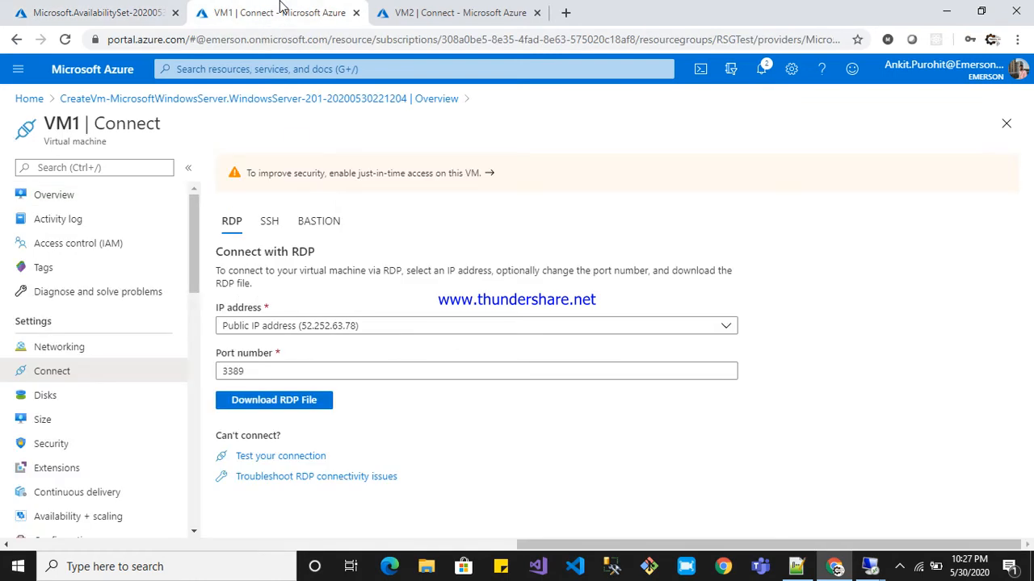
click(16, 39)
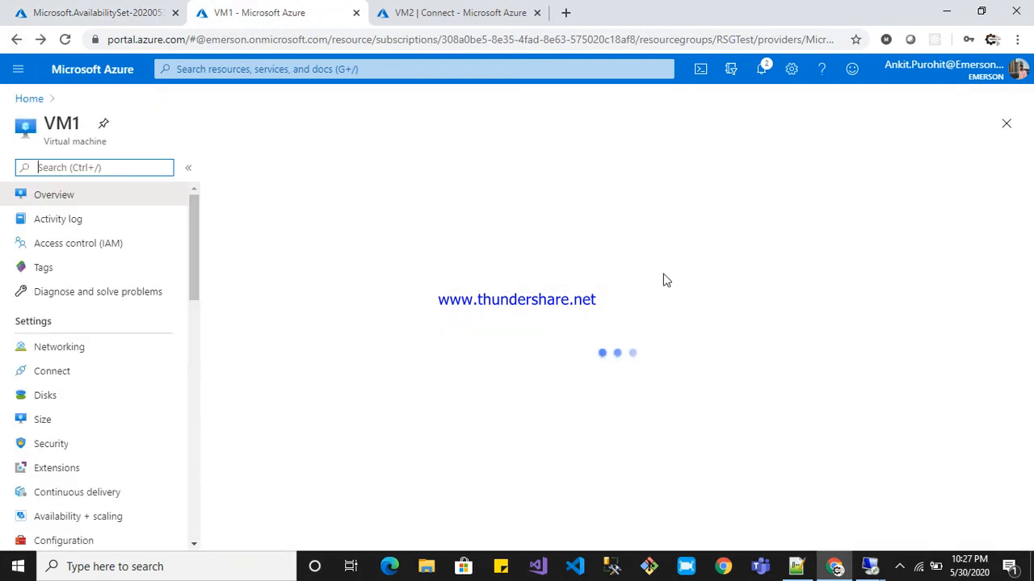
click(807, 220)
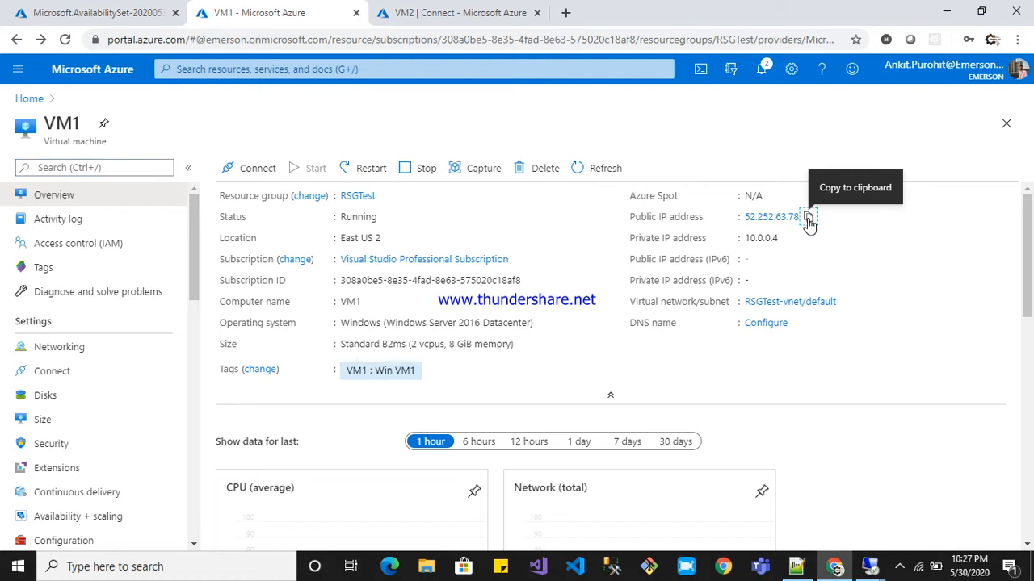
click(566, 13)
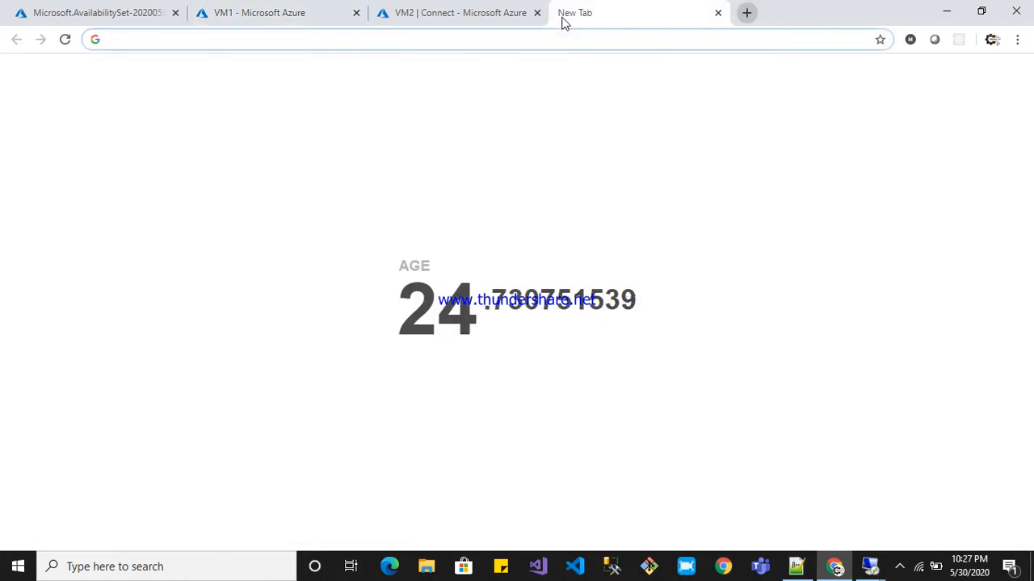
key(ctrl+v)
key(Return)
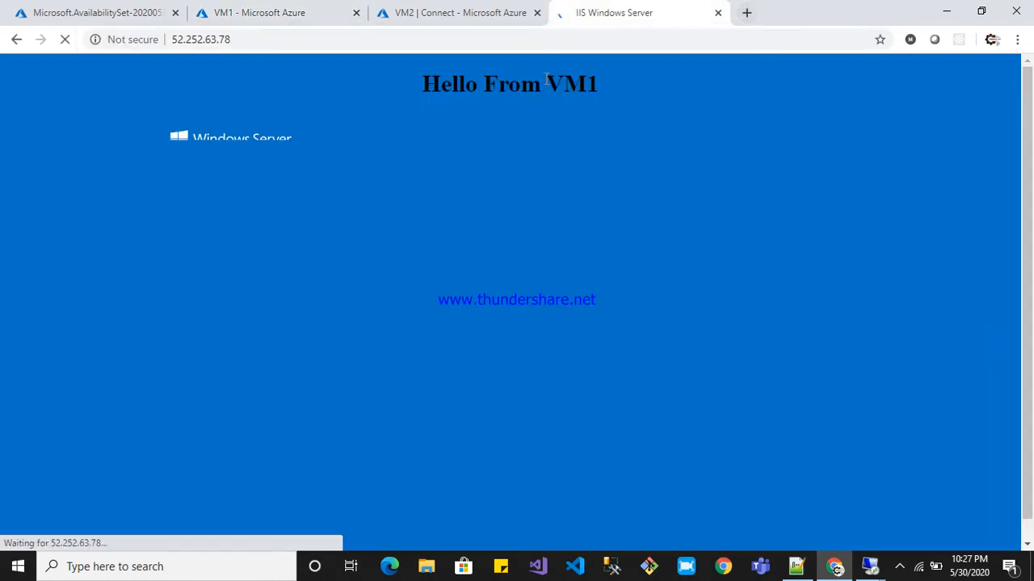
drag(423, 84, 620, 87)
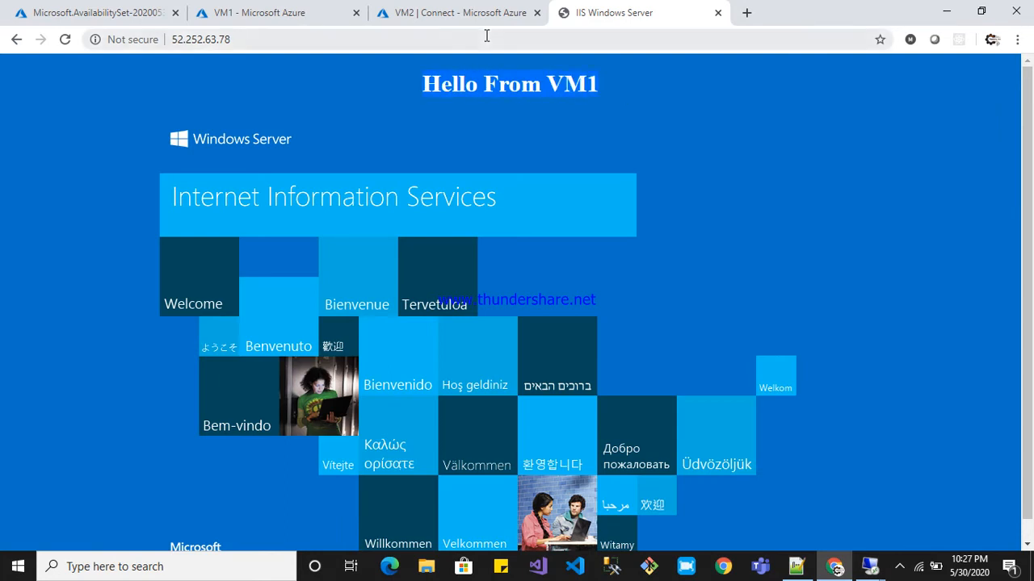
Copy VM2's public IP address from its overview page and check the greeting on its web page in a new tab
click(455, 18)
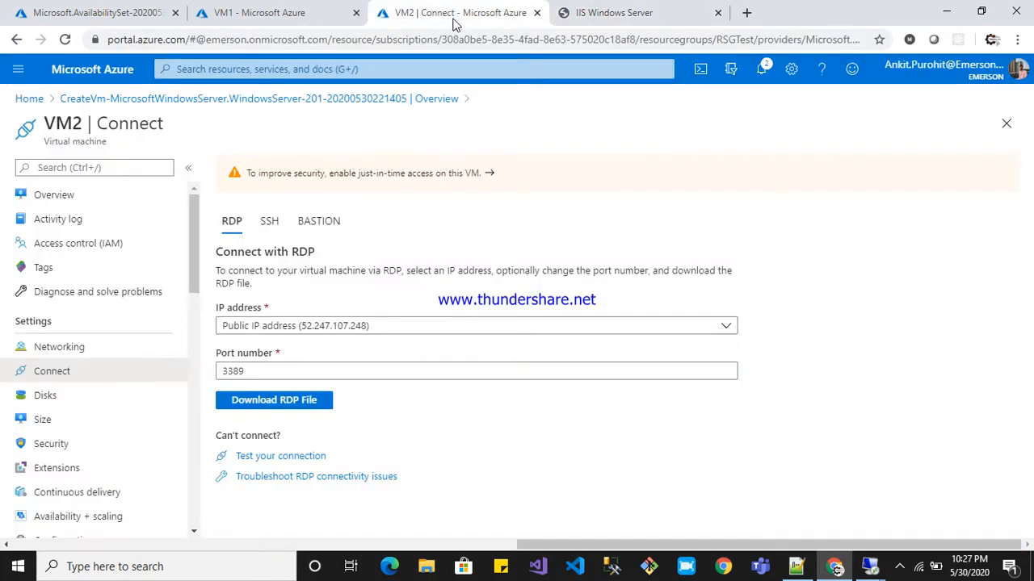
click(17, 41)
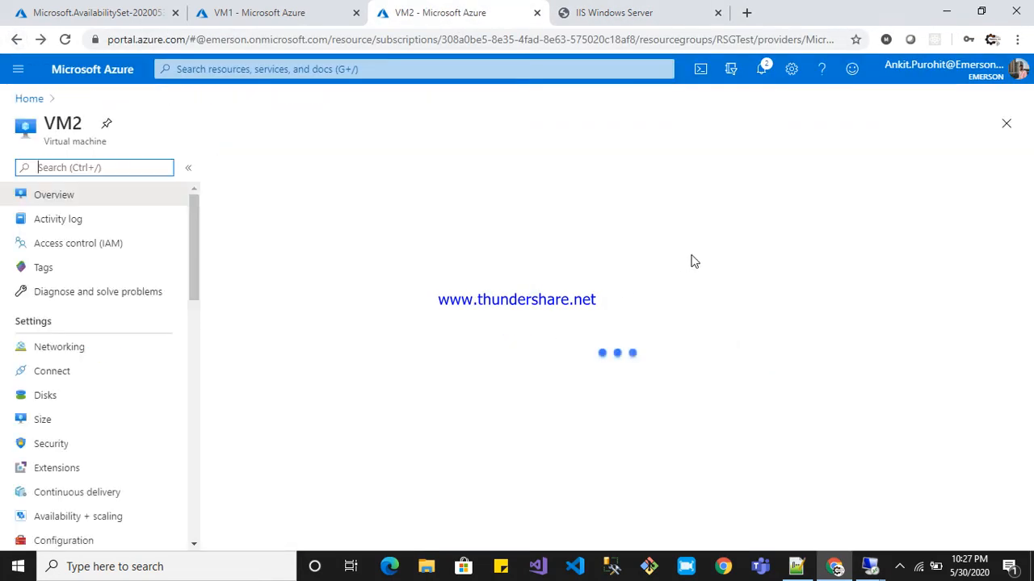
click(818, 216)
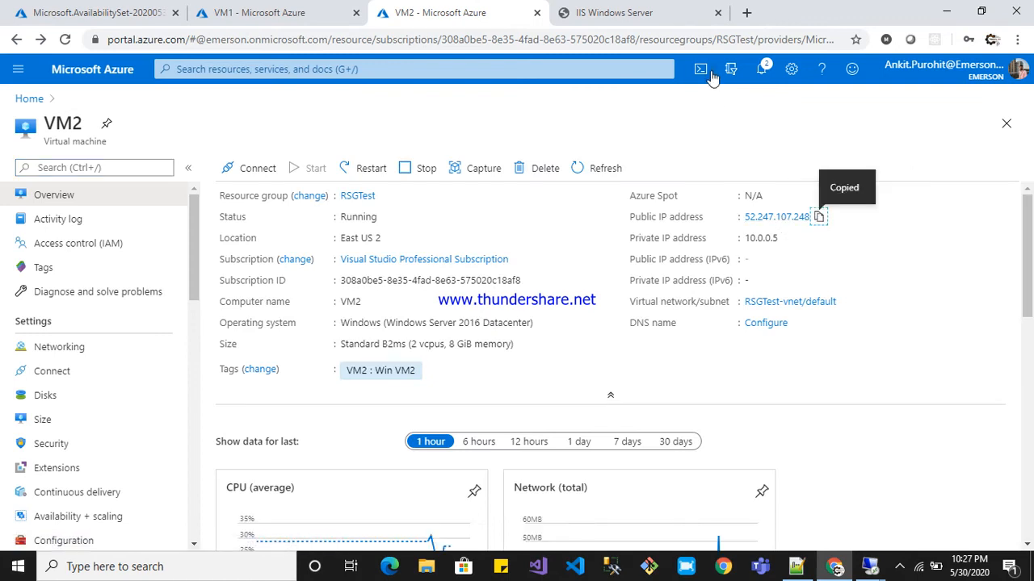
click(747, 12)
key(ctrl+v)
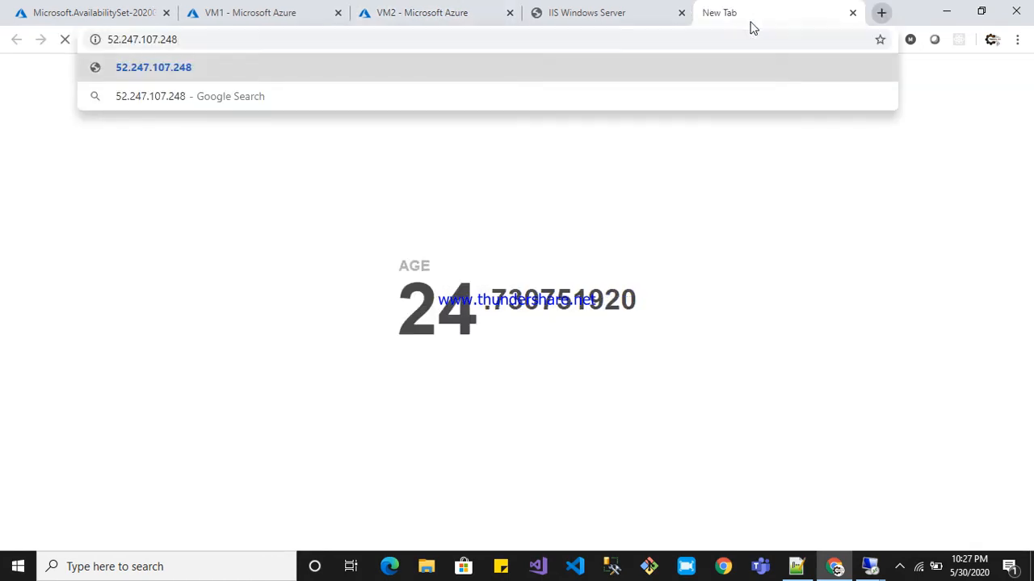
key(Return)
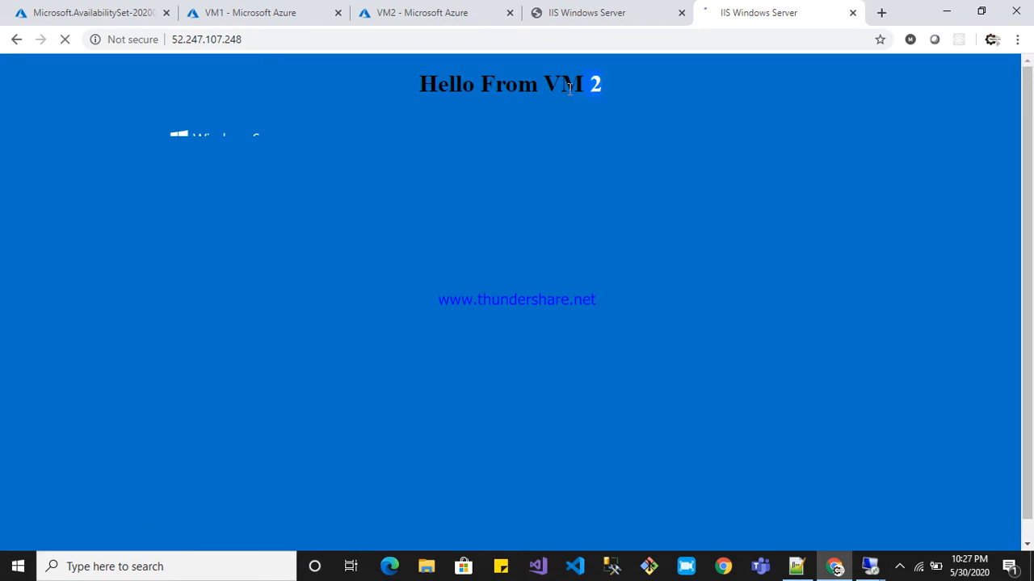
drag(569, 89, 407, 89)
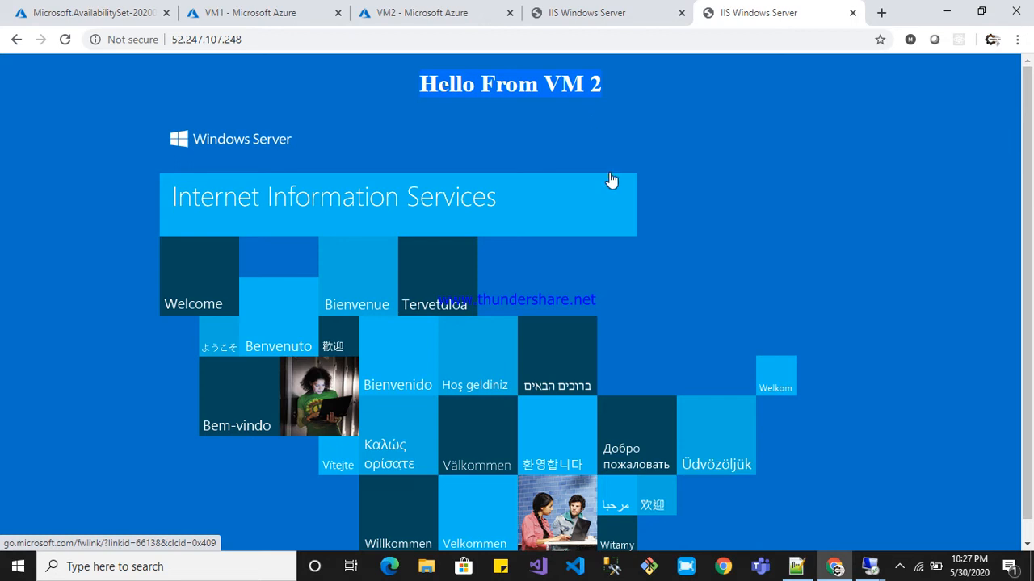
Search the Azure portal for "load", open the Load balancers service, and start creating a load balancer
click(72, 11)
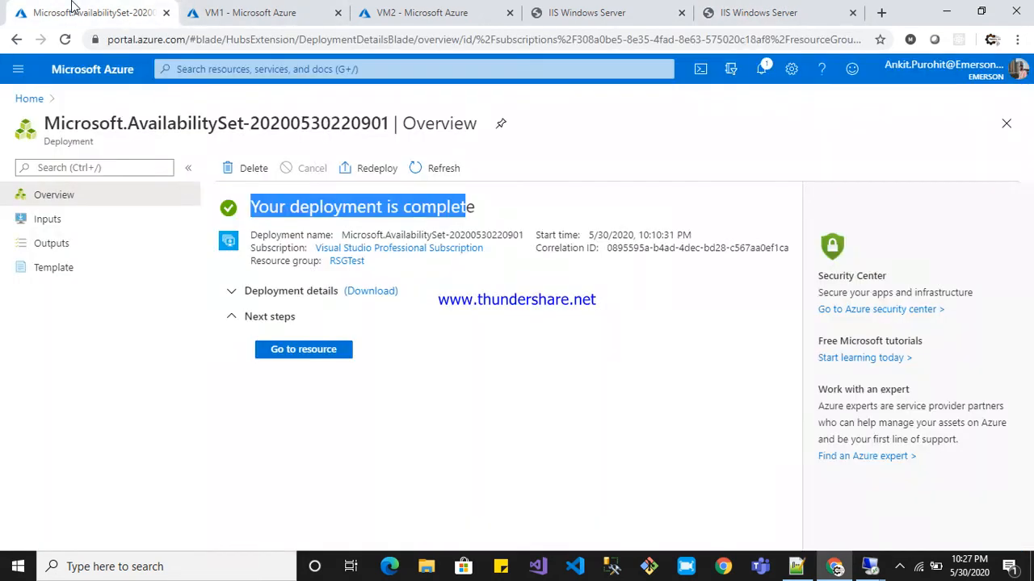
click(216, 206)
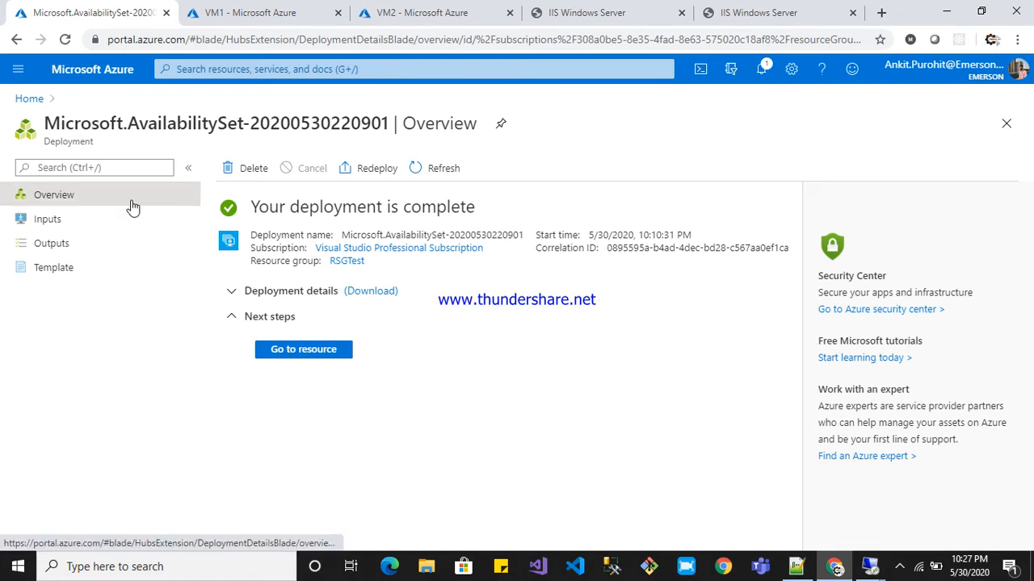
click(239, 70)
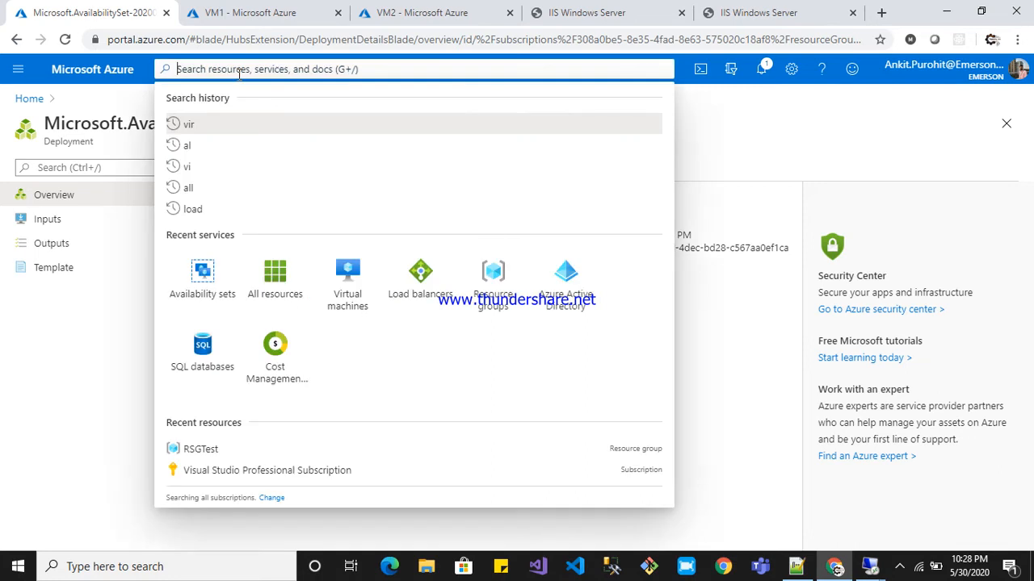
text(load)
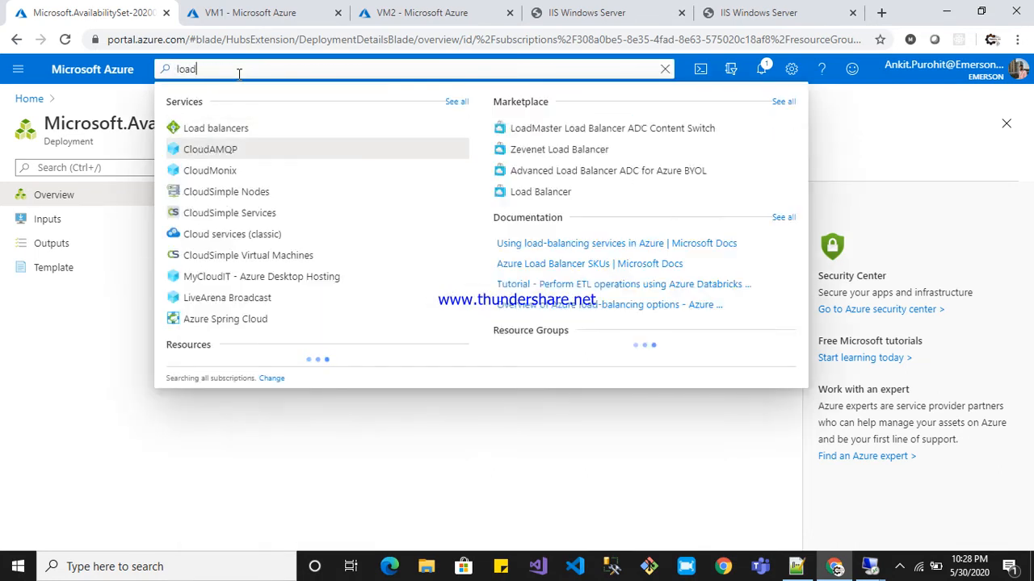
key(Return)
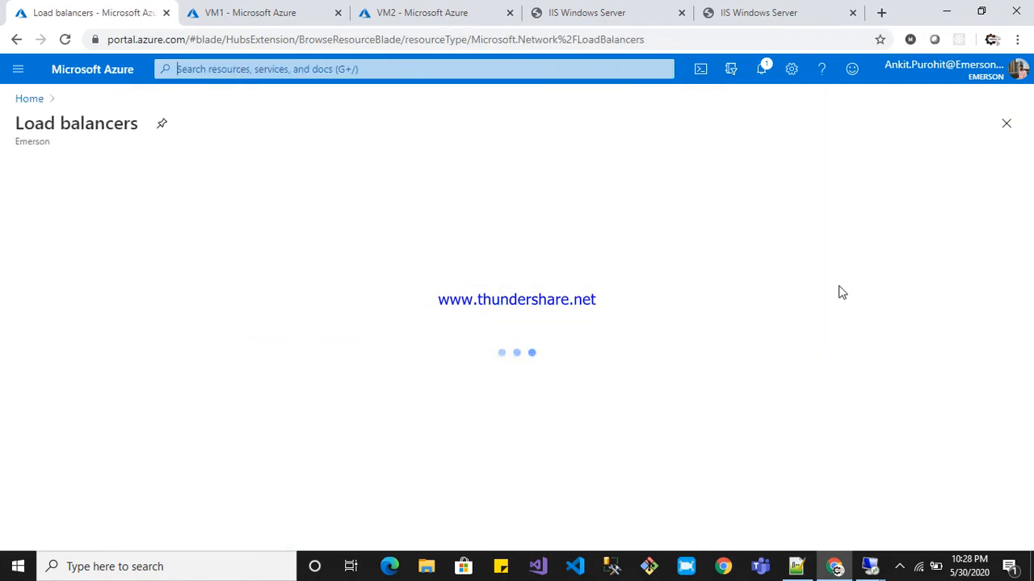
click(520, 502)
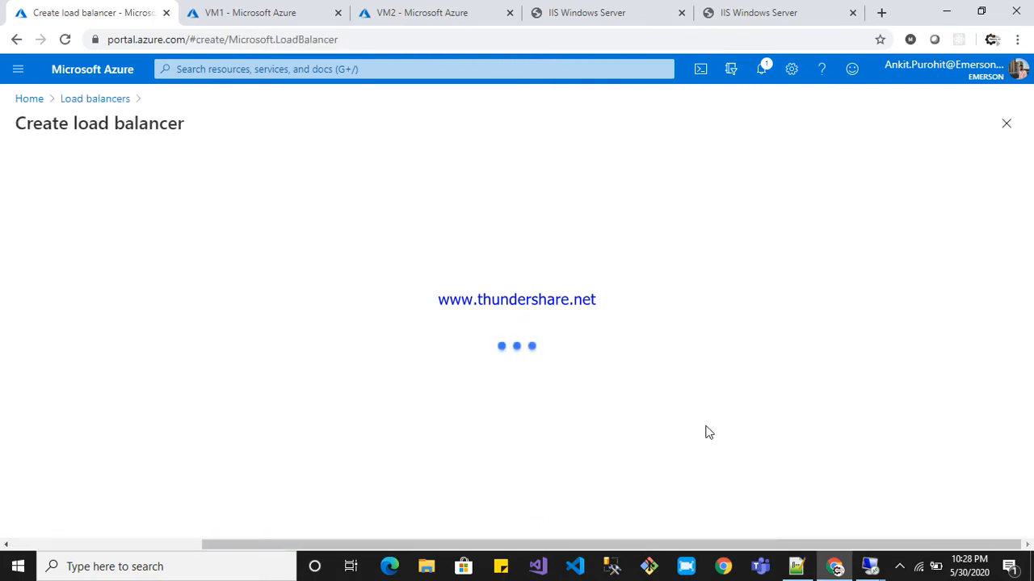
Set the load balancer's resource group to RSGTest, name to LB and region to (US) East US 2, keeping the Public type and Basic SKU
drag(1028, 298, 1029, 312)
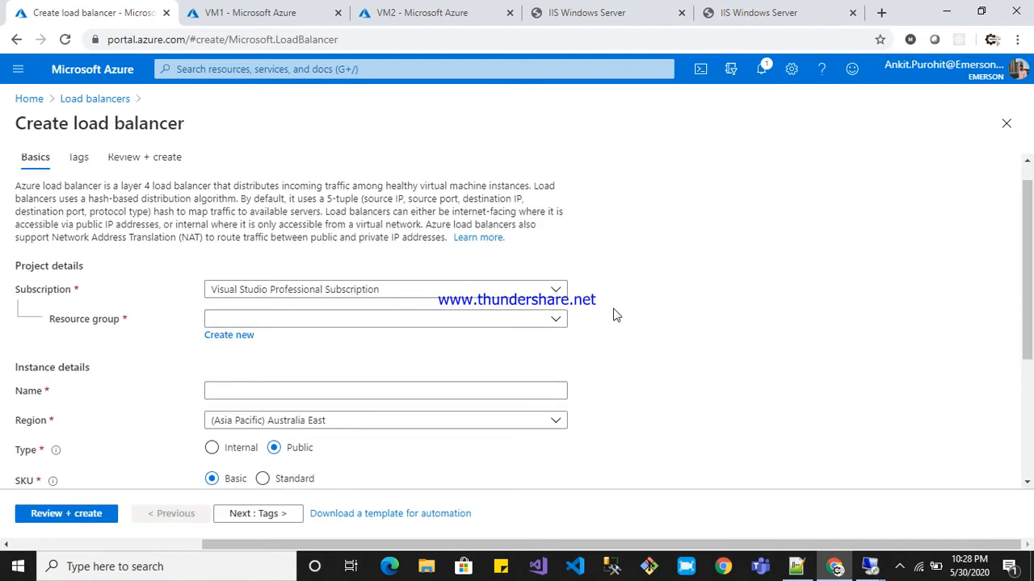
click(563, 322)
click(254, 396)
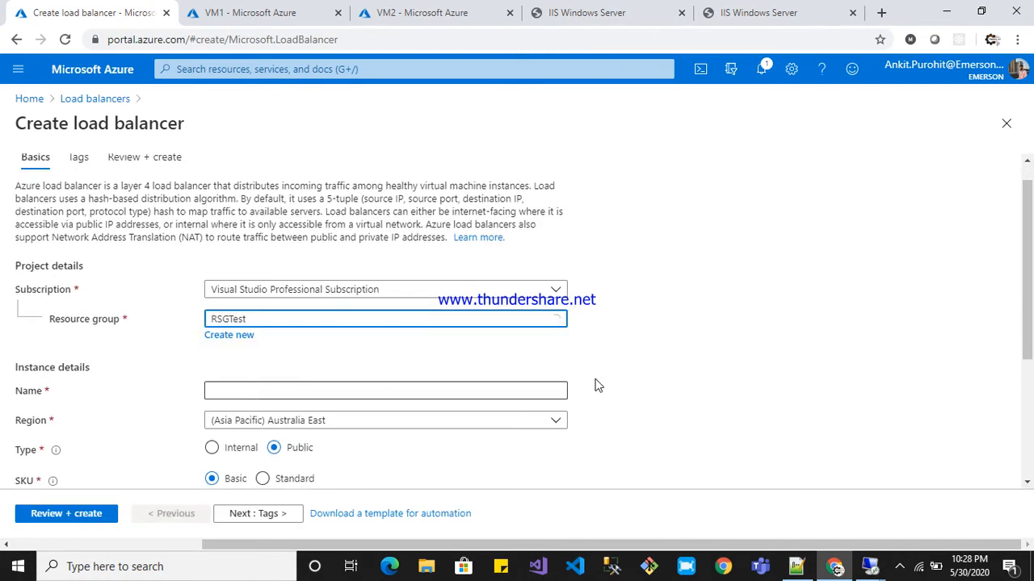
drag(1029, 303, 1030, 341)
click(418, 323)
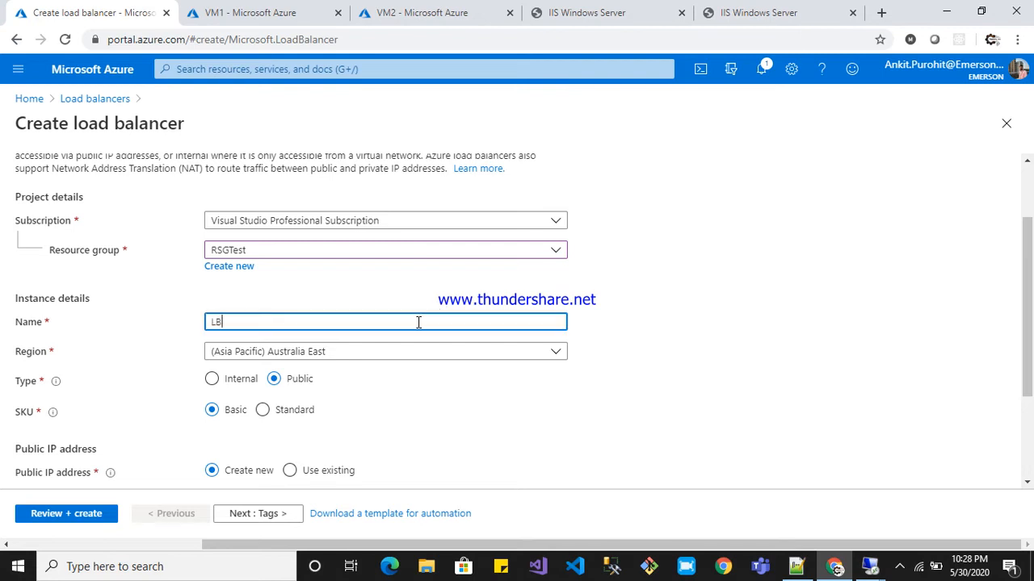
drag(1029, 325, 1028, 348)
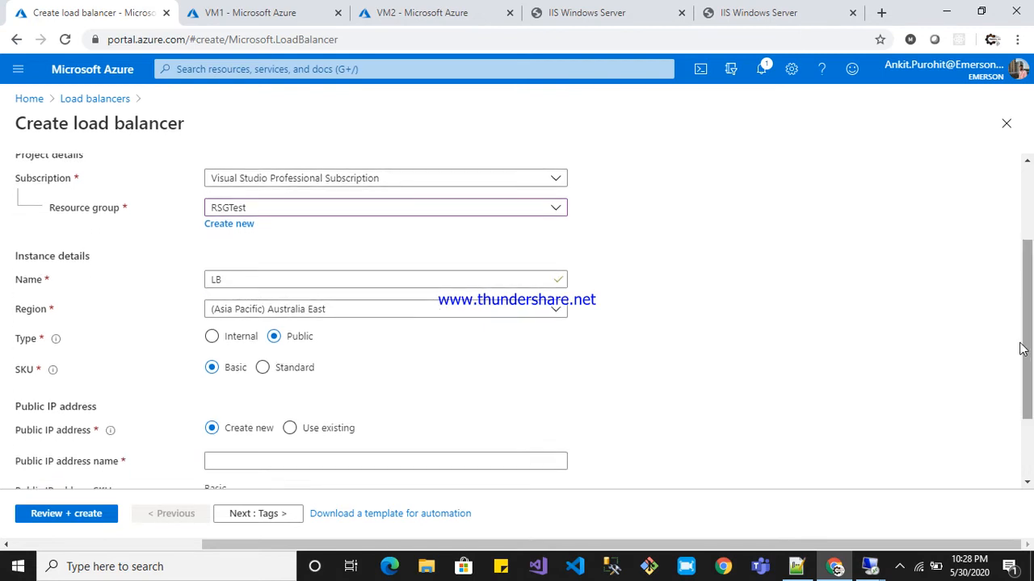
click(553, 315)
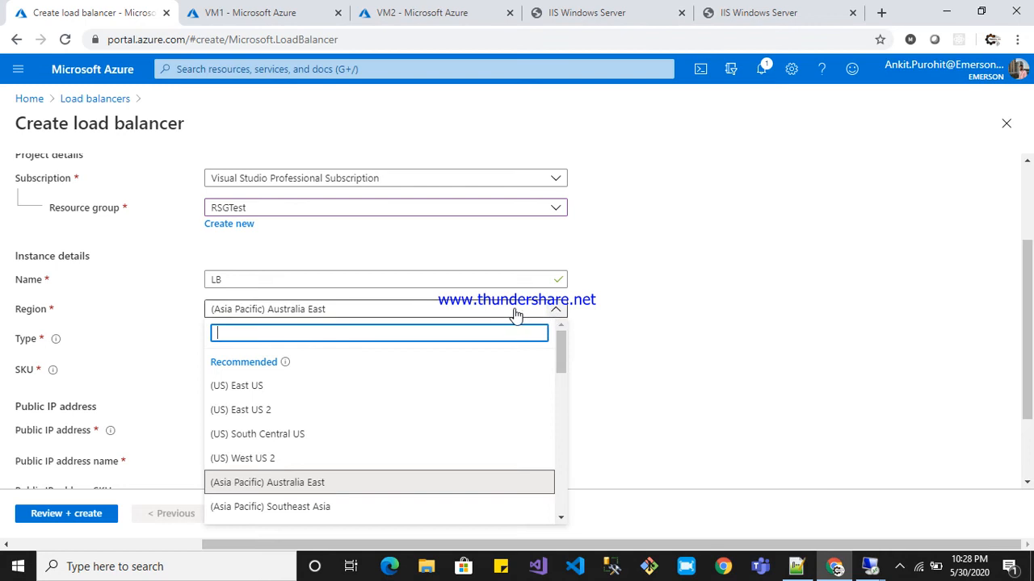
click(307, 406)
drag(1029, 348, 1029, 374)
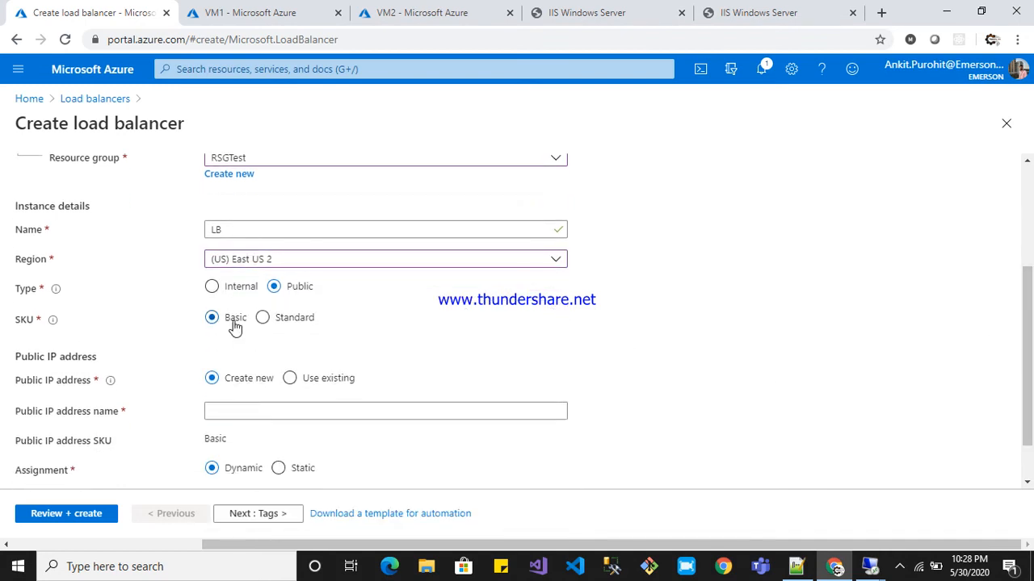
drag(1030, 372, 1030, 388)
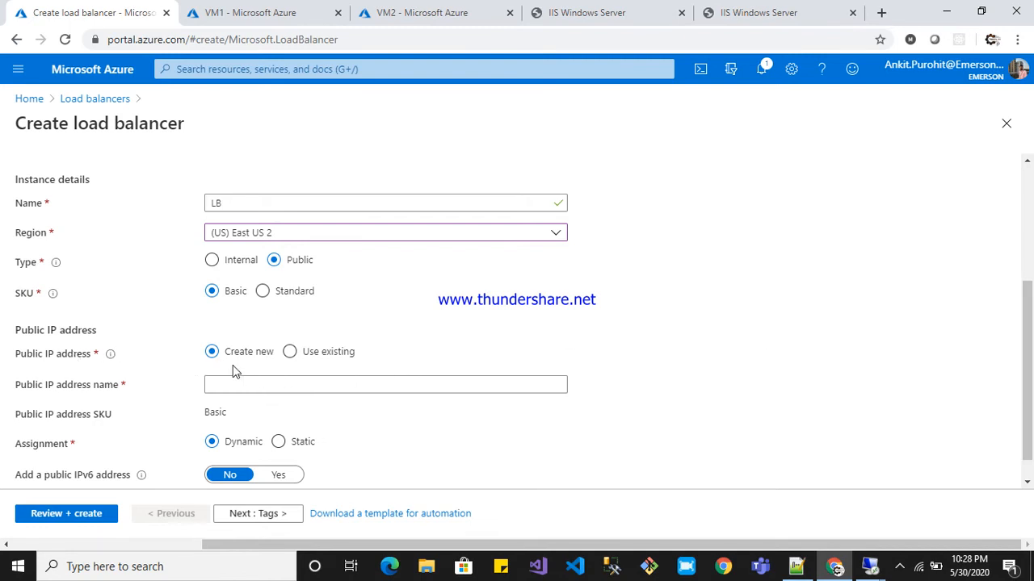
Name the load balancer's new public IP address PIP, keep dynamic assignment without IPv6, and proceed to the tags
click(249, 383)
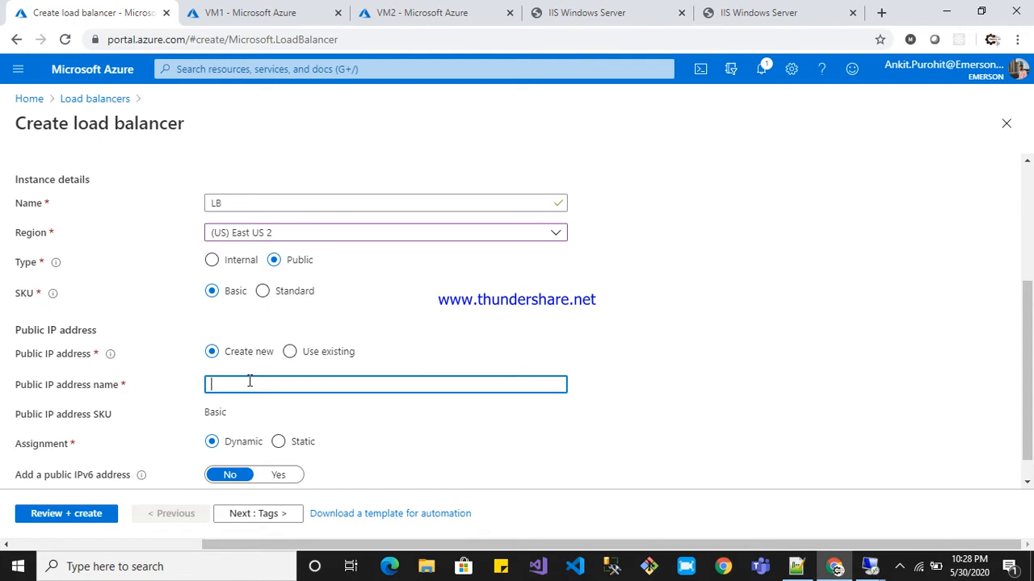
text(PIP)
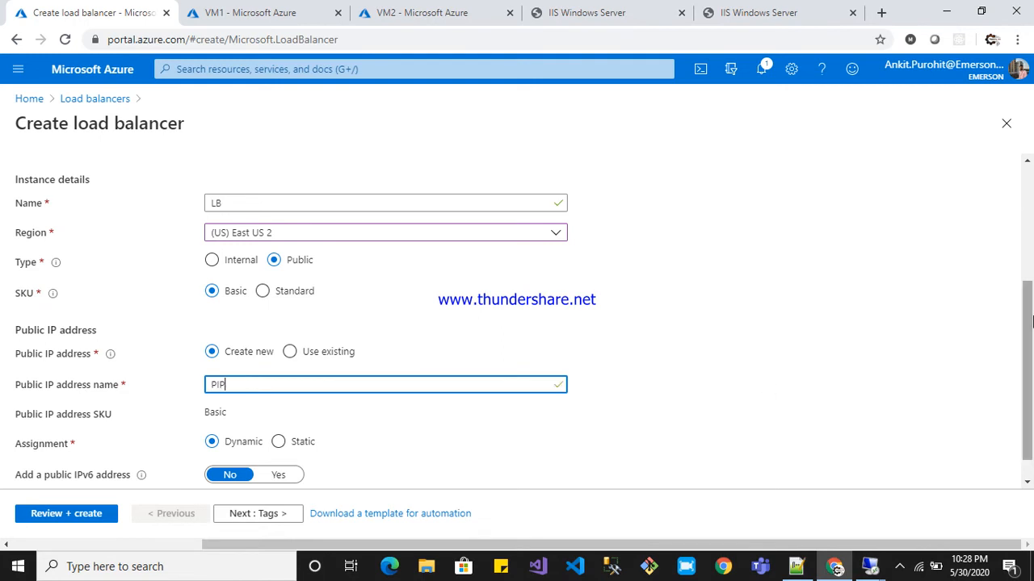
scroll(1025, 371, down, 2)
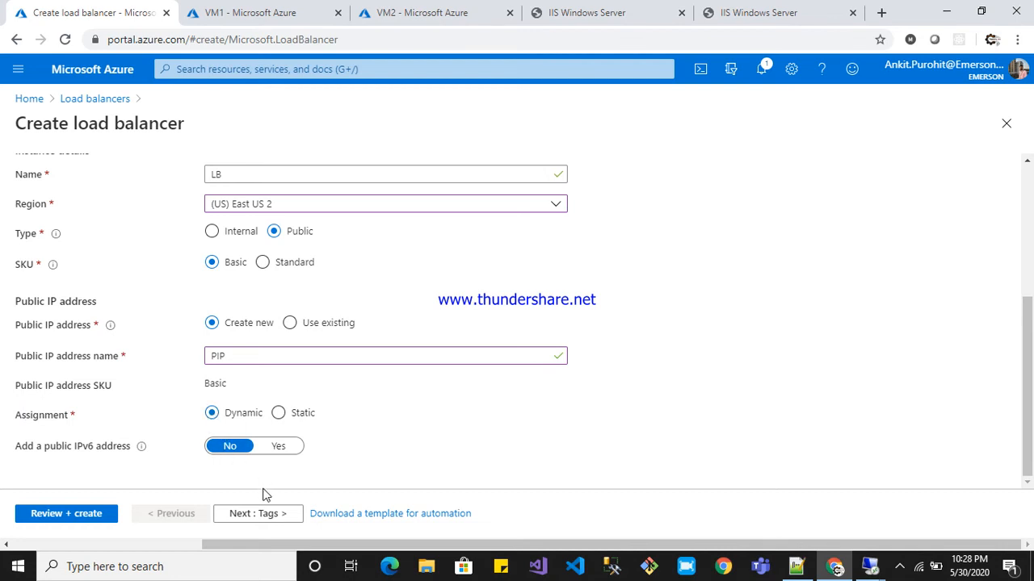
click(258, 519)
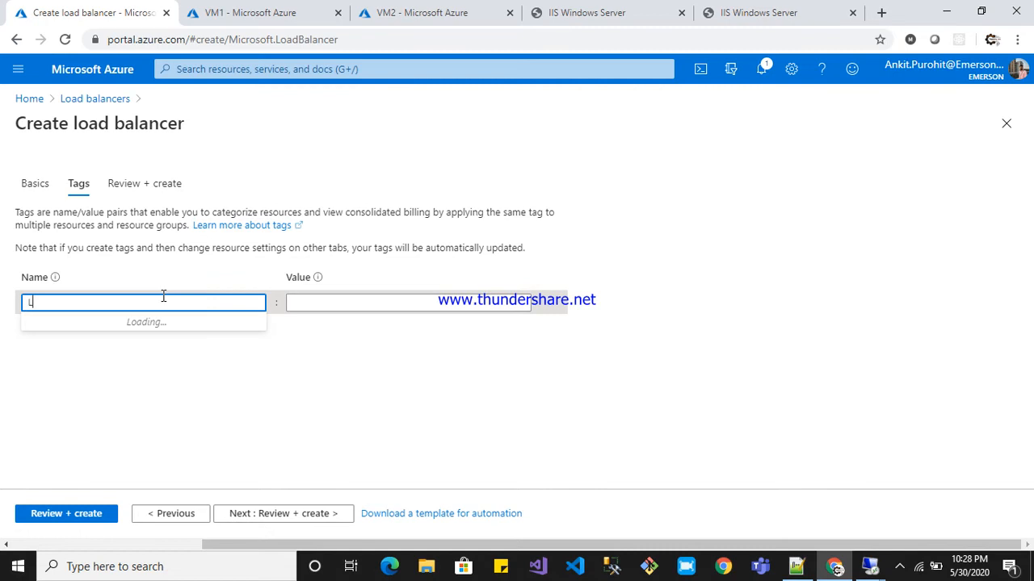
Add the tag LB with the value MY Load Bal, review the load balancer's settings, and create it
text(B)
key(Tab)
text(MY)
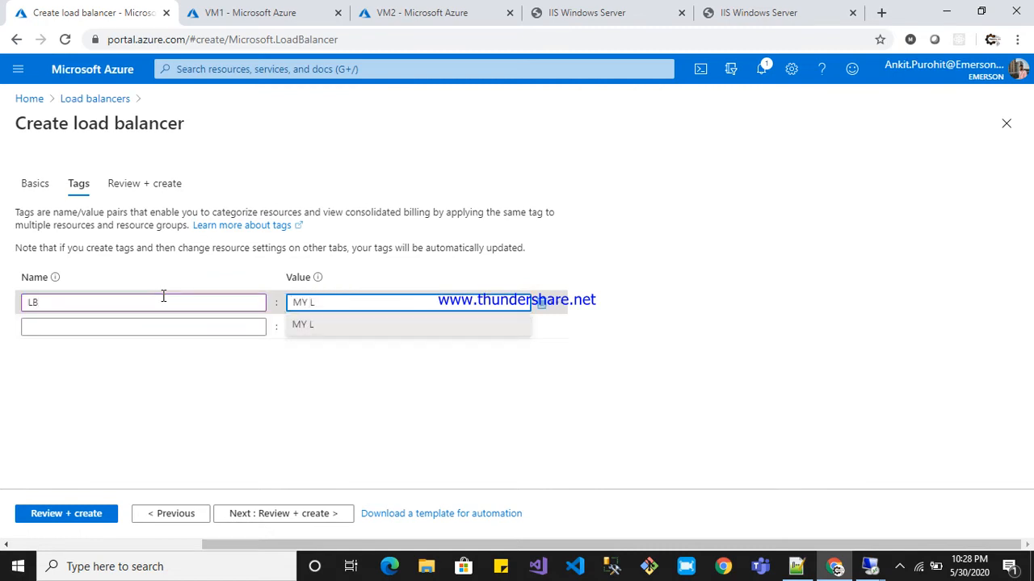
text( Load Bal)
click(272, 515)
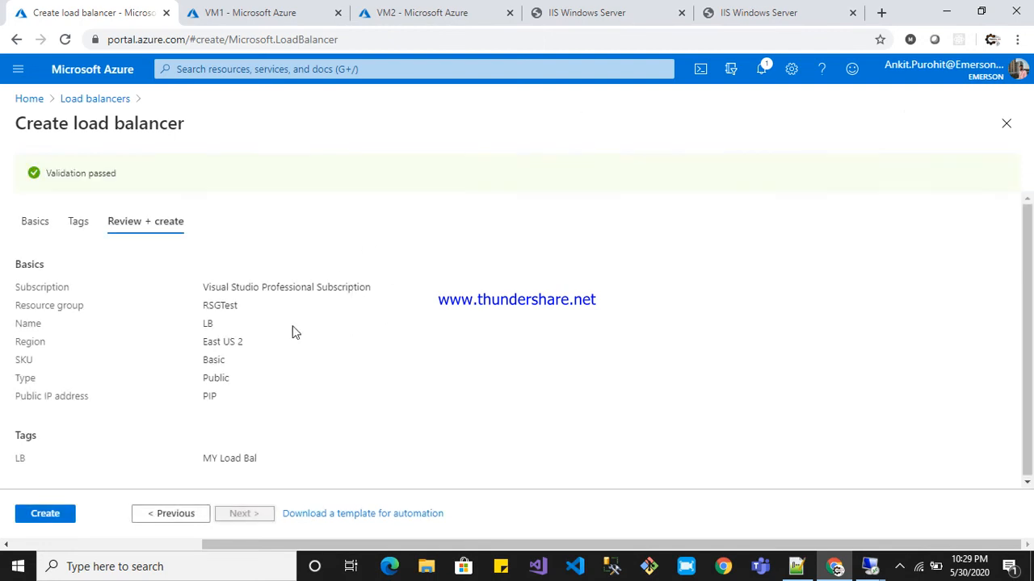
triple_click(88, 172)
click(43, 515)
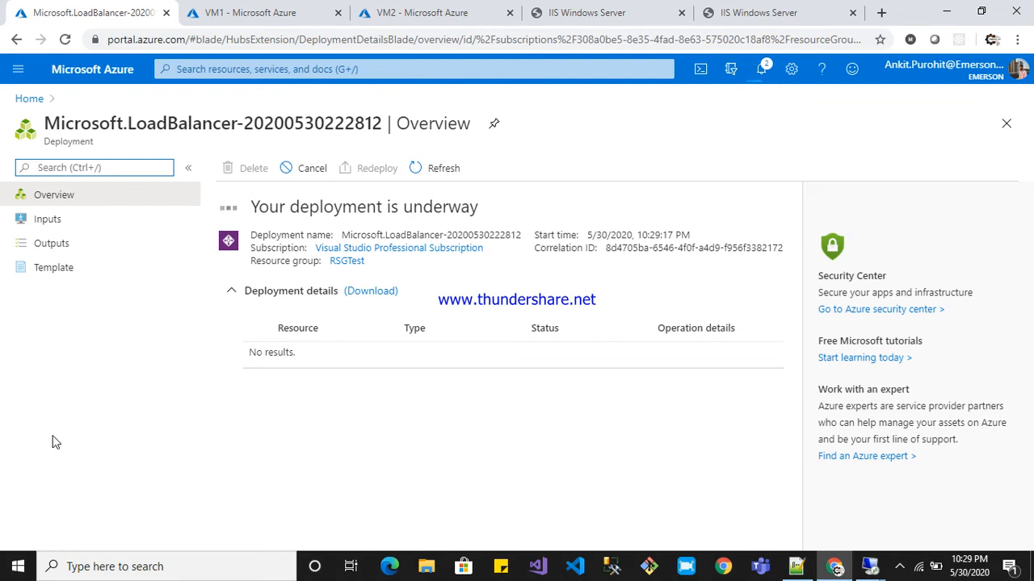
drag(251, 206, 504, 205)
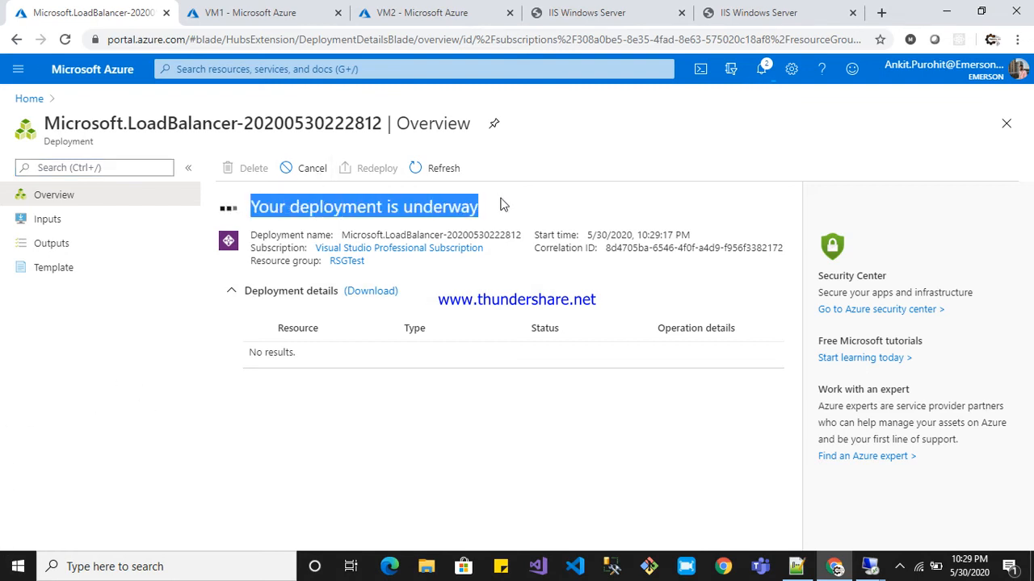
click(540, 216)
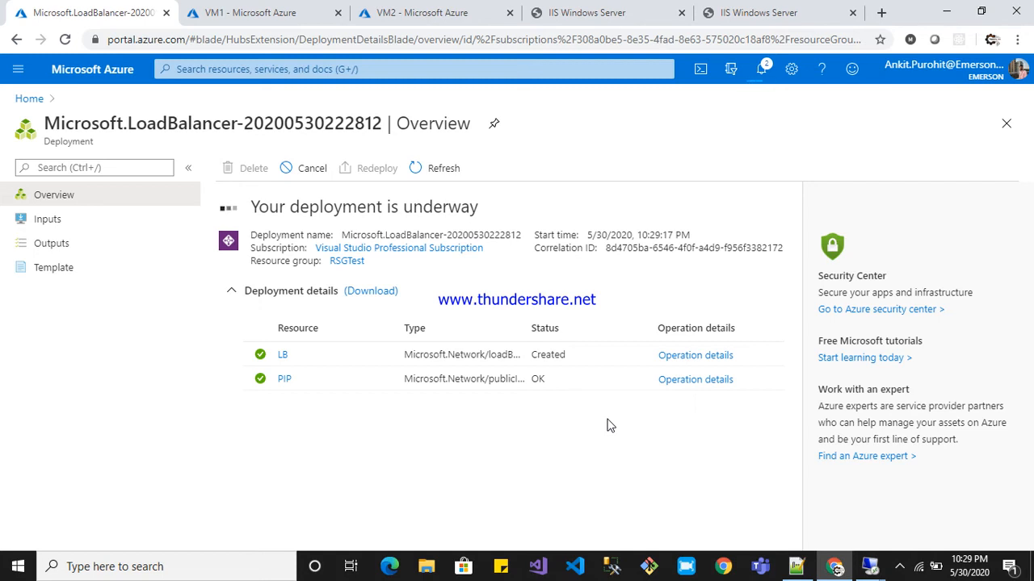
key(ctrl+Tab)
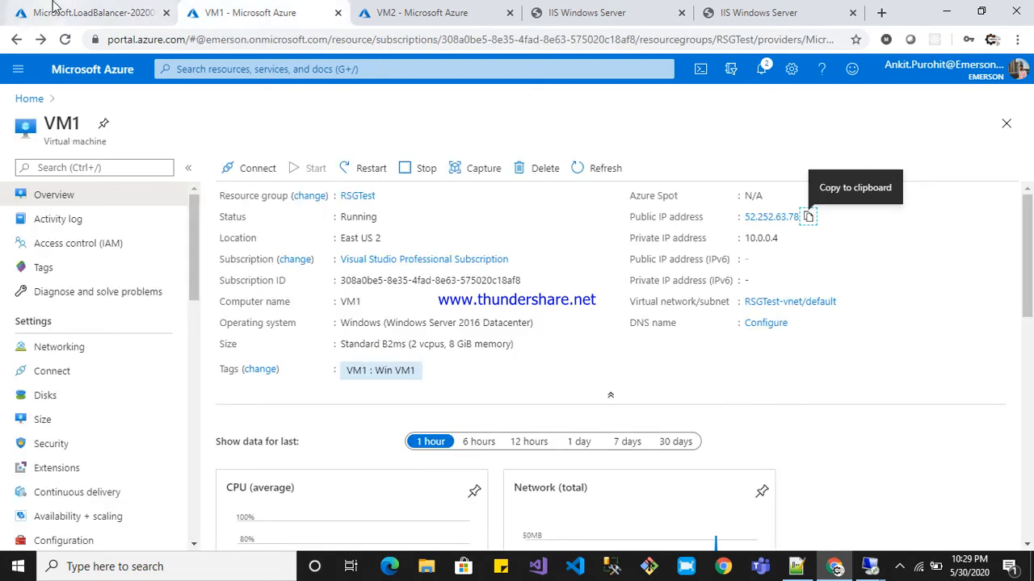
click(73, 12)
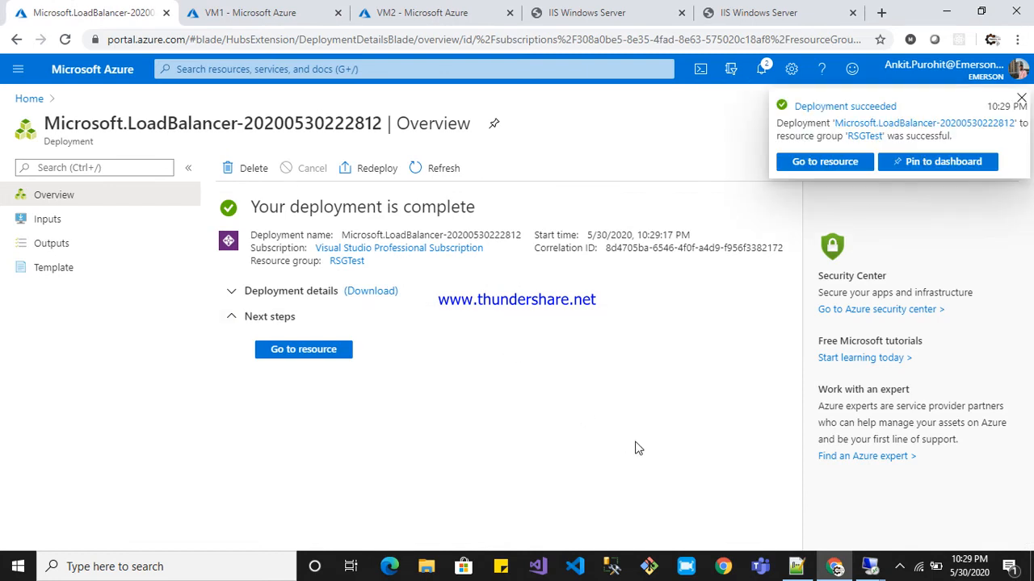
click(898, 568)
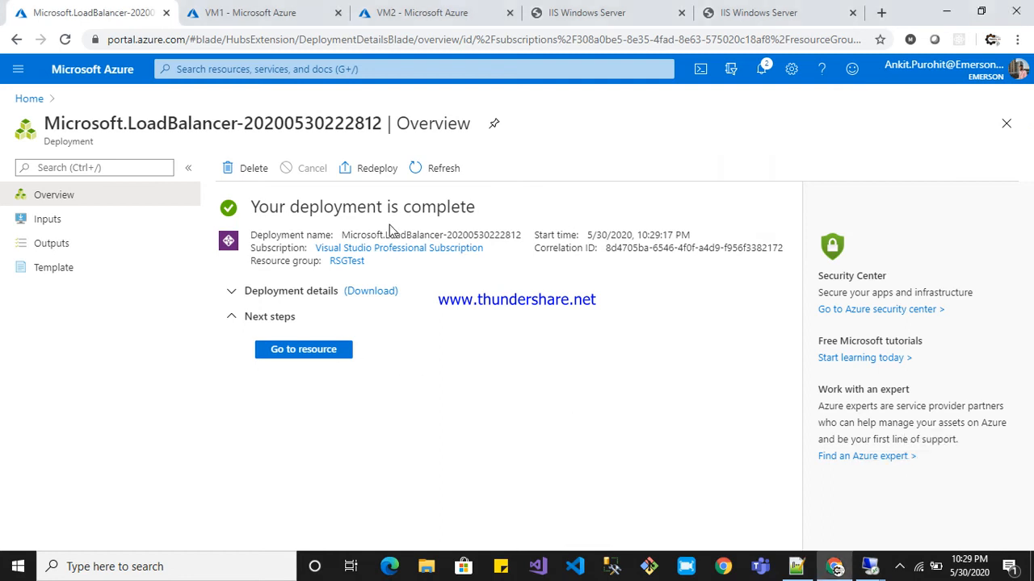
drag(254, 194, 482, 217)
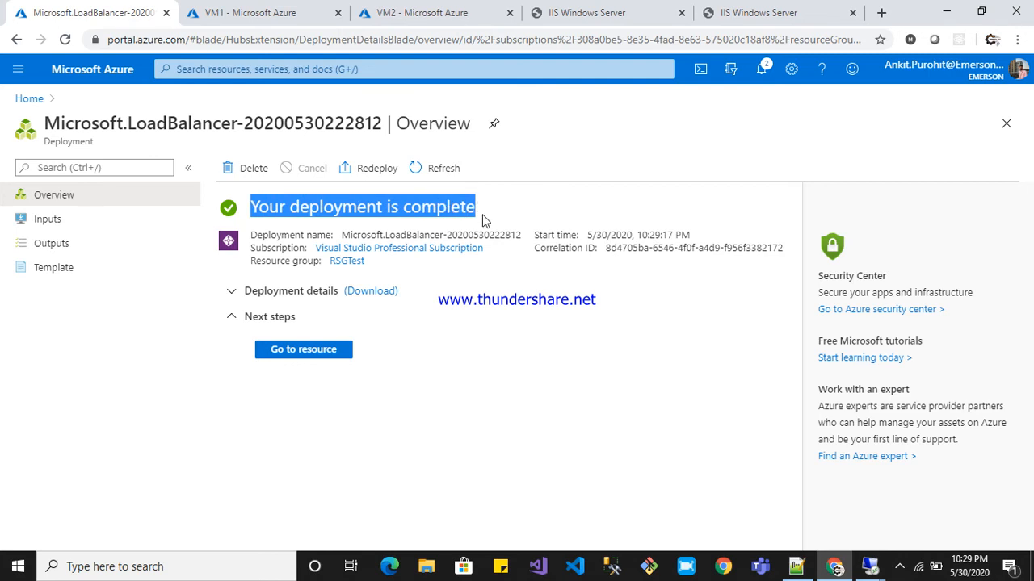
Open the deployed load balancer resource and examine the IP address assigned in its frontend IP configuration
click(300, 356)
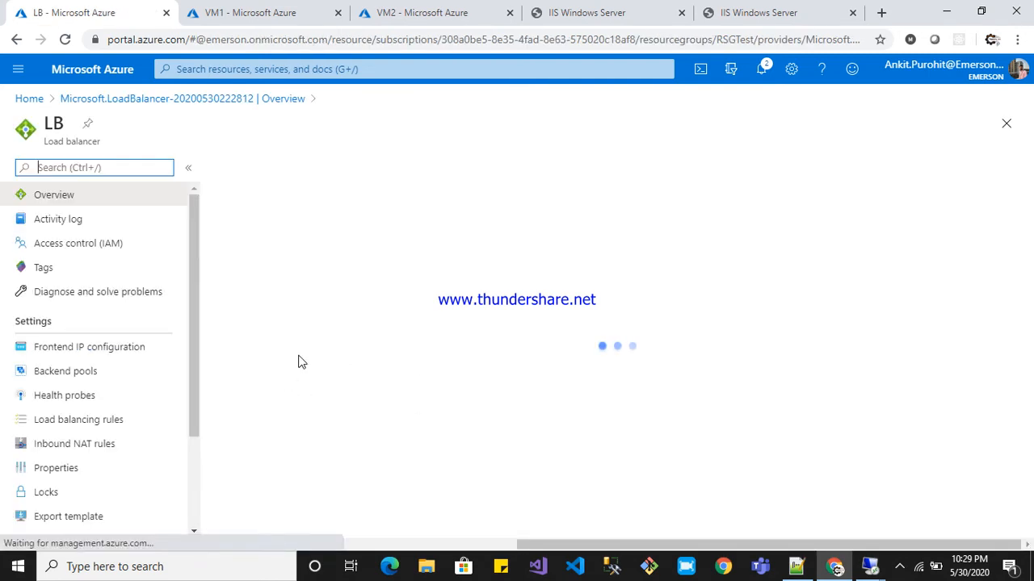
drag(195, 332, 191, 357)
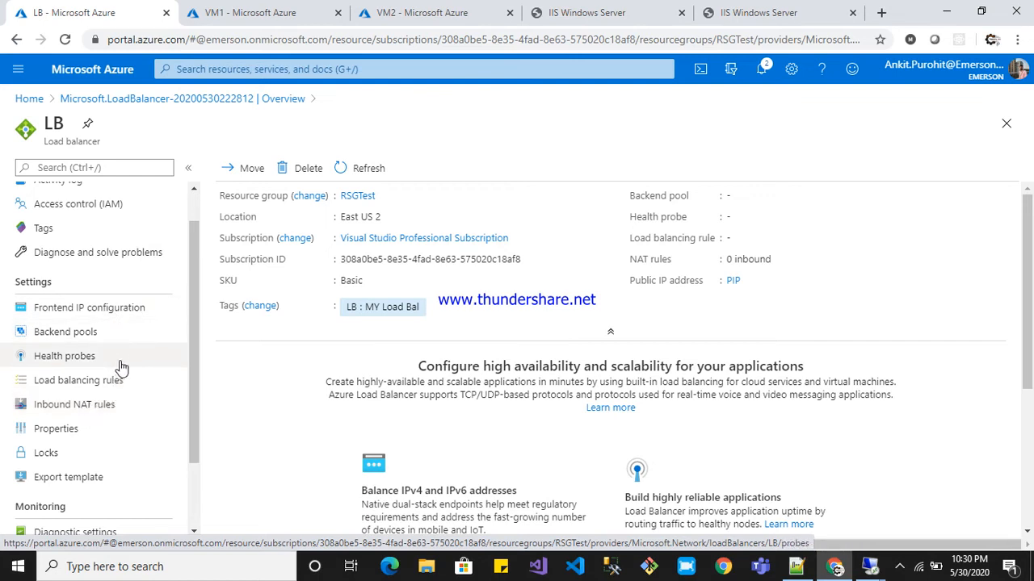
click(101, 312)
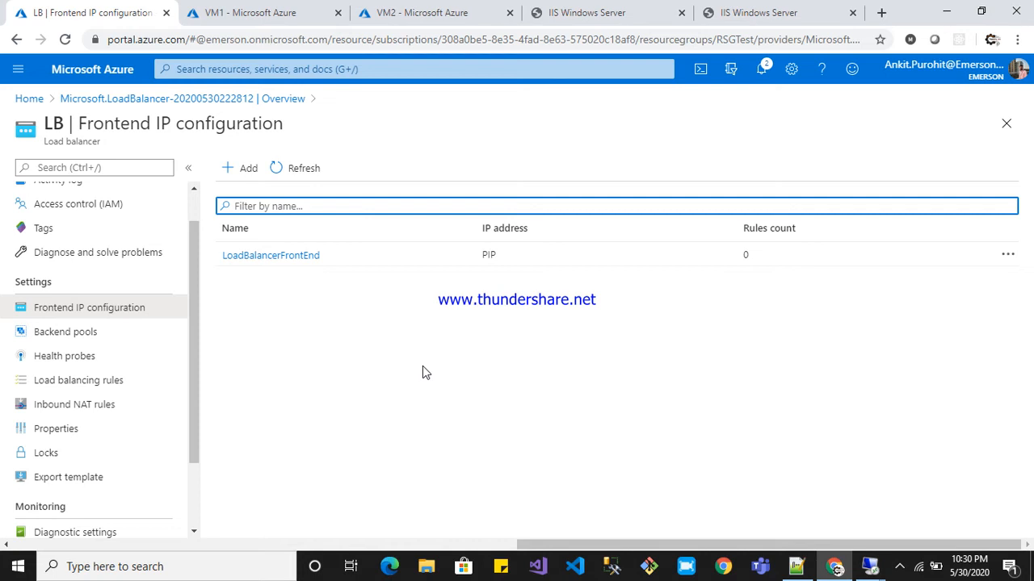
double_click(487, 255)
click(487, 256)
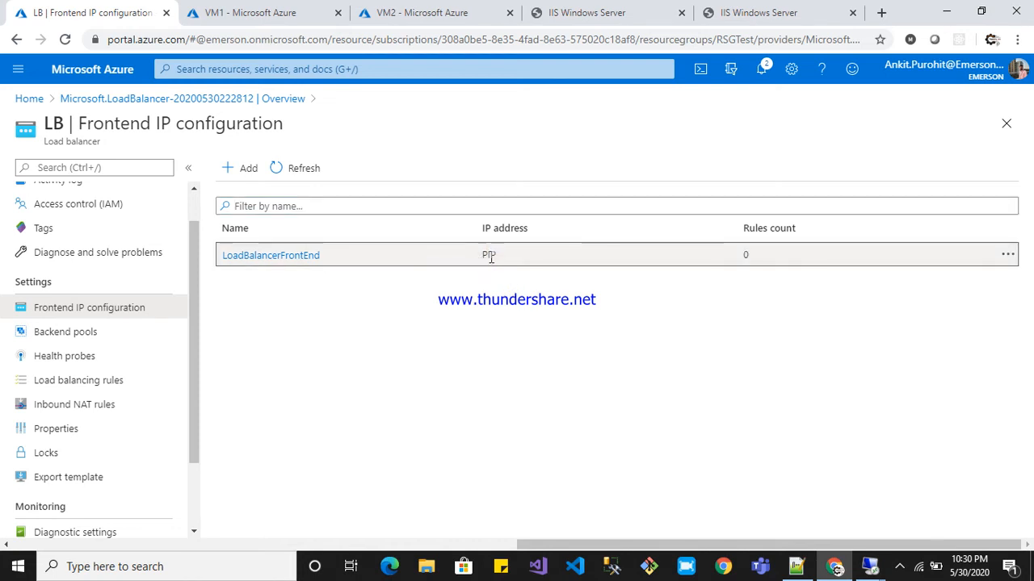
drag(495, 257, 471, 257)
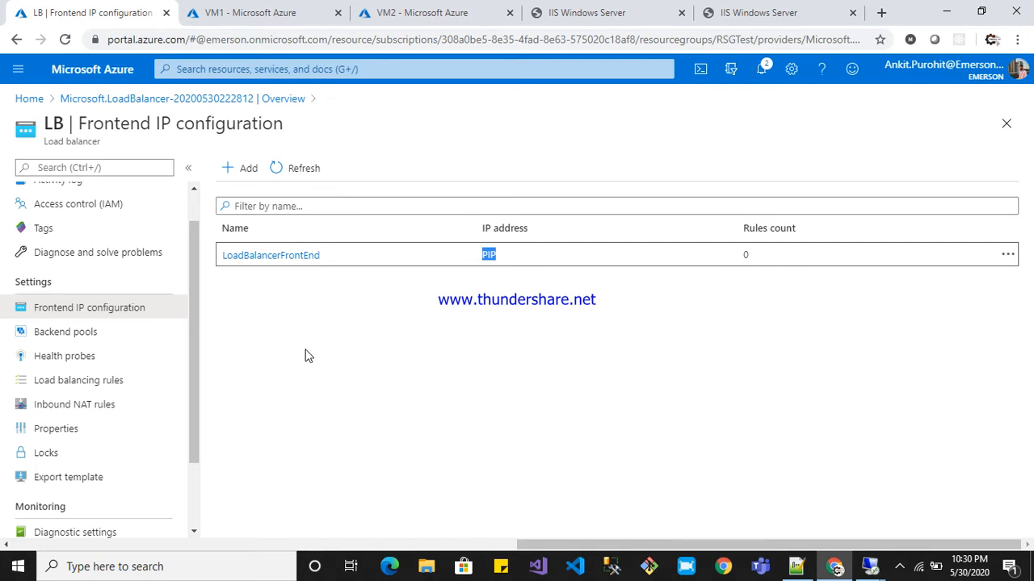
click(442, 302)
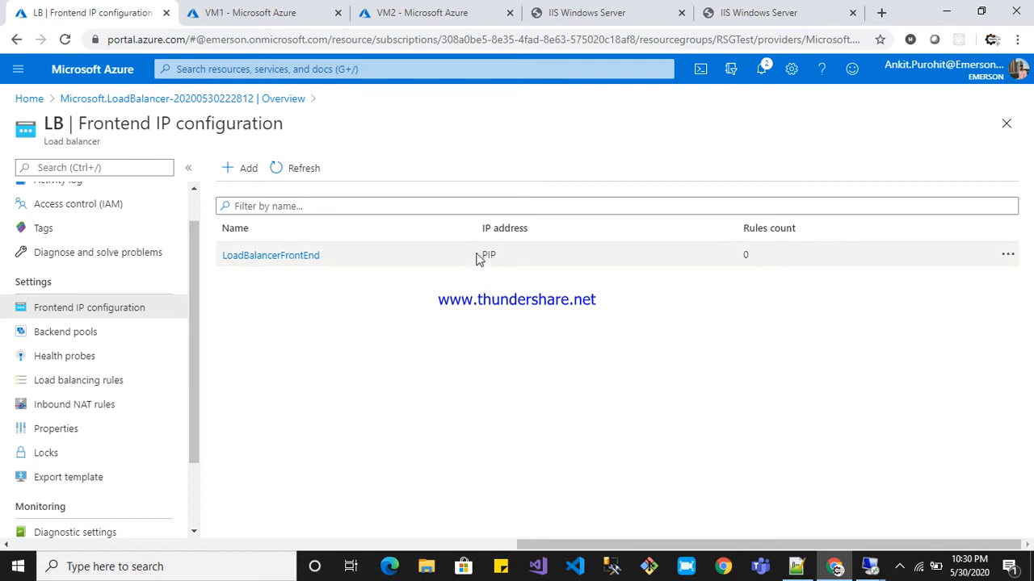
drag(481, 257, 495, 255)
click(496, 275)
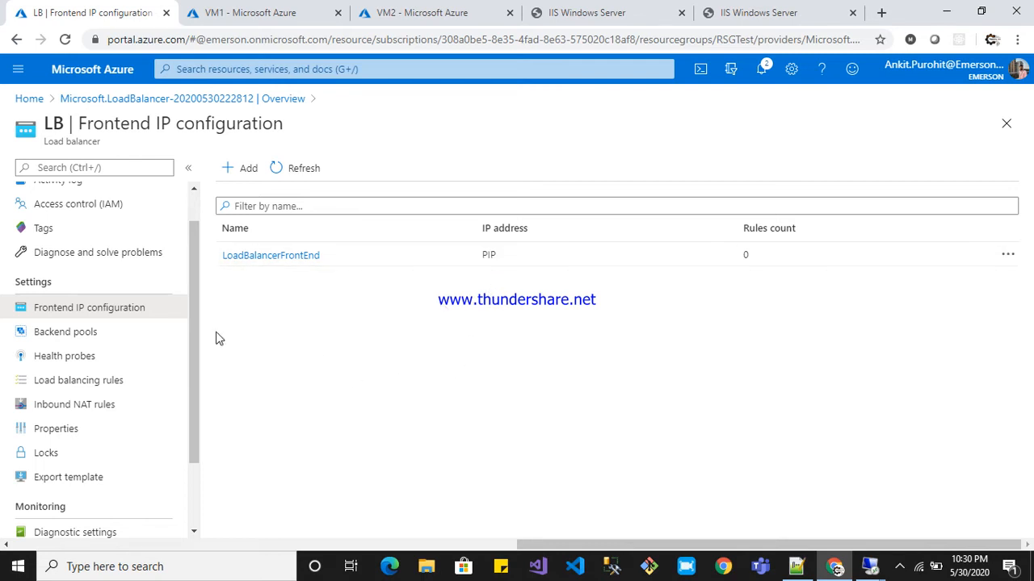
Start a backend pool named BP for LB on the RSGTest-vnet virtual network, with IPv4, associated to virtual machines
click(86, 339)
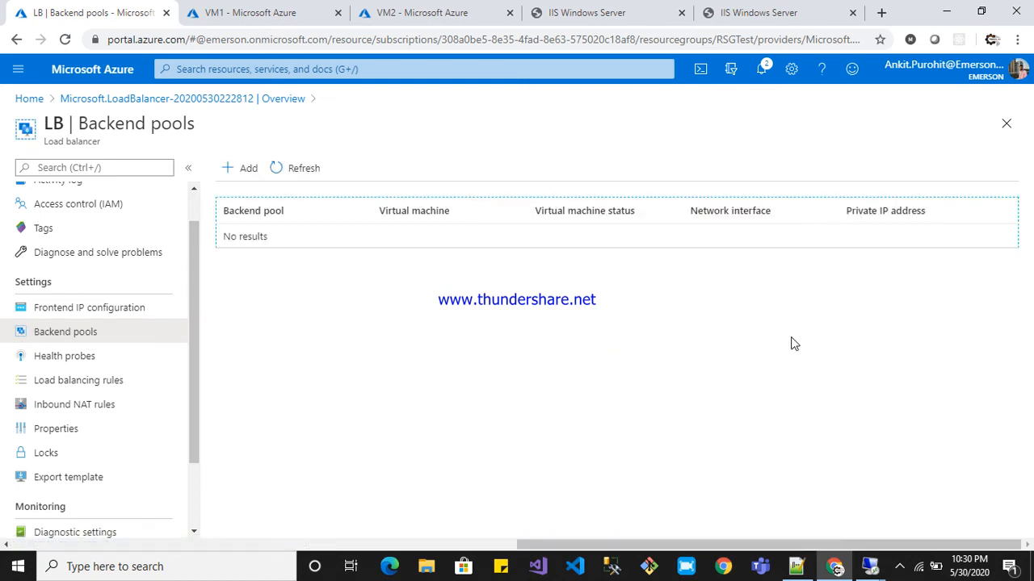
click(243, 169)
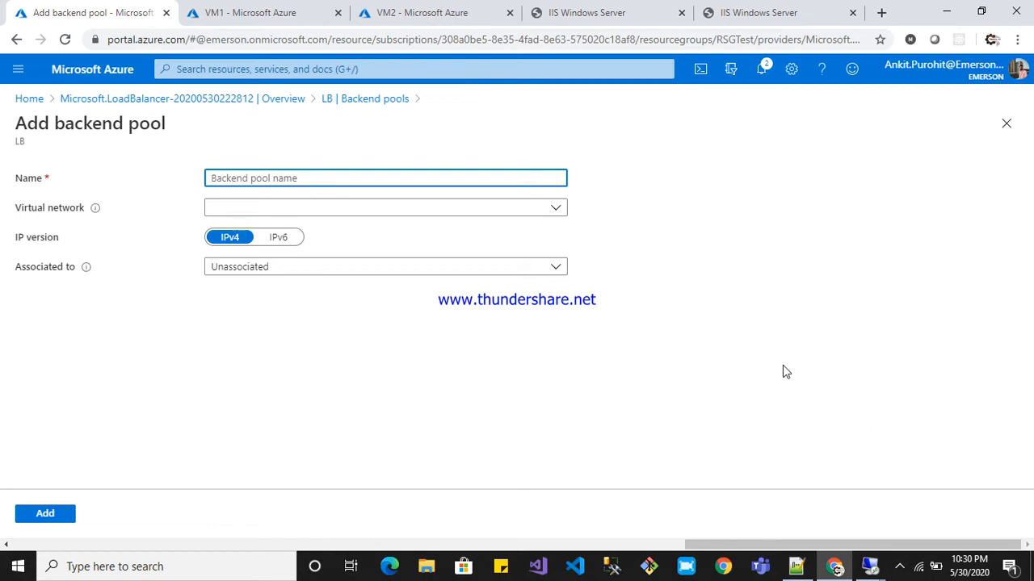
click(301, 178)
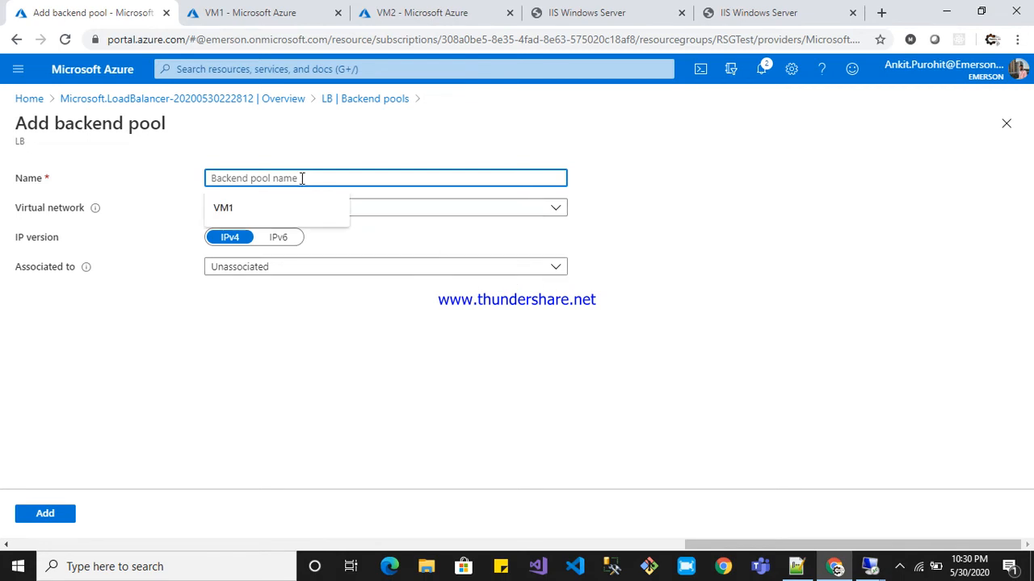
text(BP)
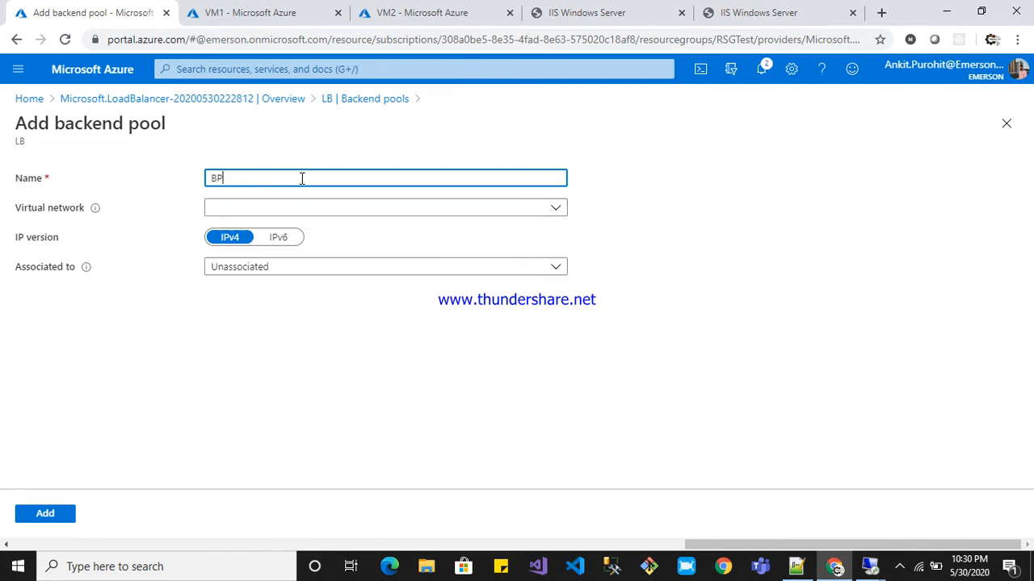
click(554, 209)
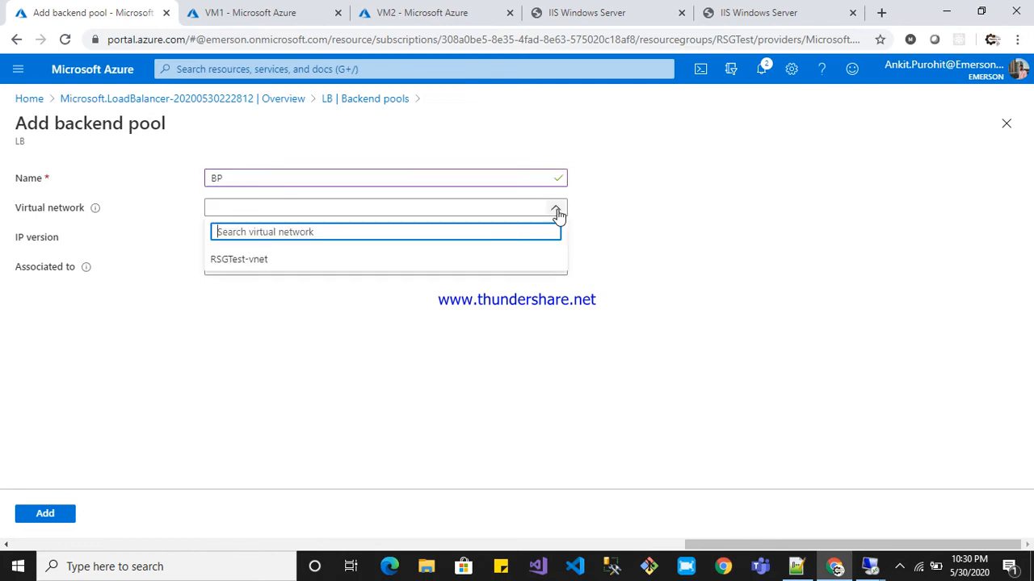
click(260, 260)
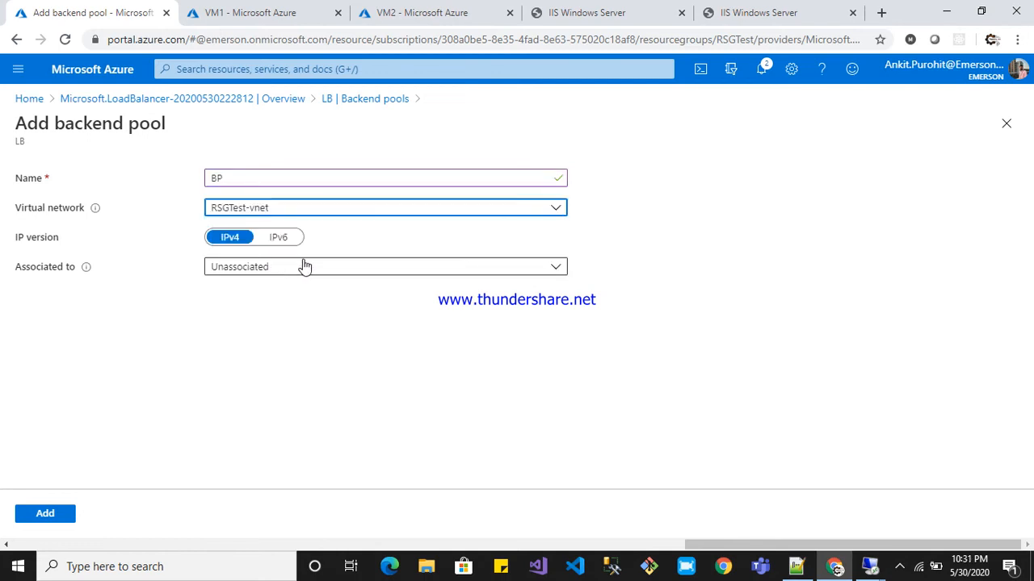
click(557, 270)
click(343, 312)
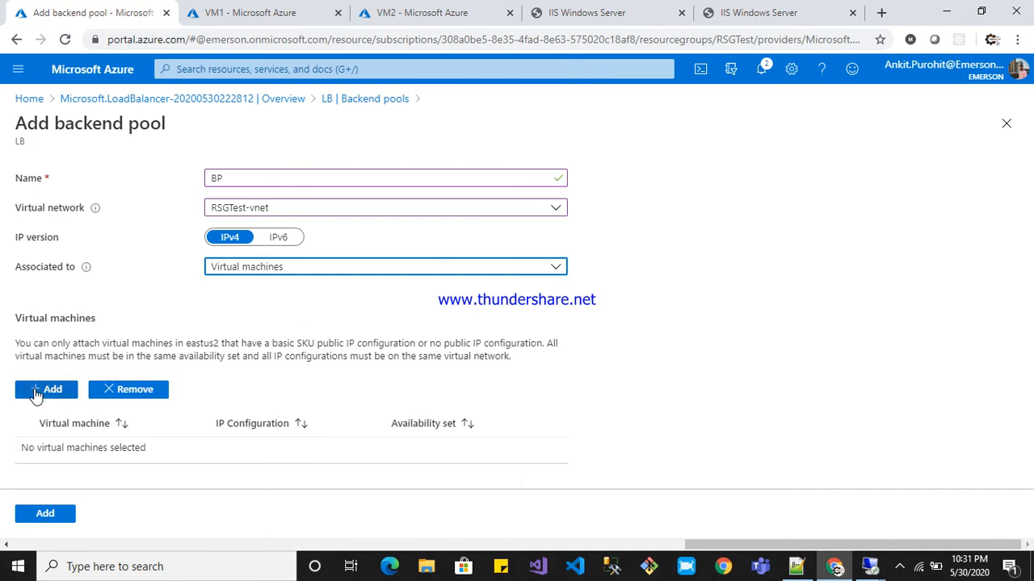
Attach VM1 and VM2 to the BP backend pool and submit the pool for creation
click(37, 394)
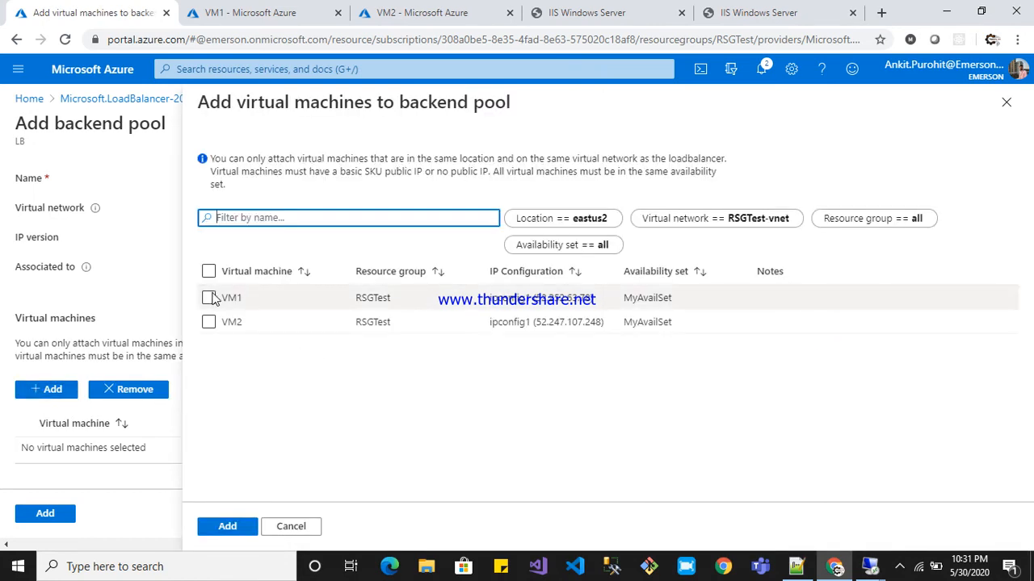
click(208, 298)
click(208, 322)
click(234, 527)
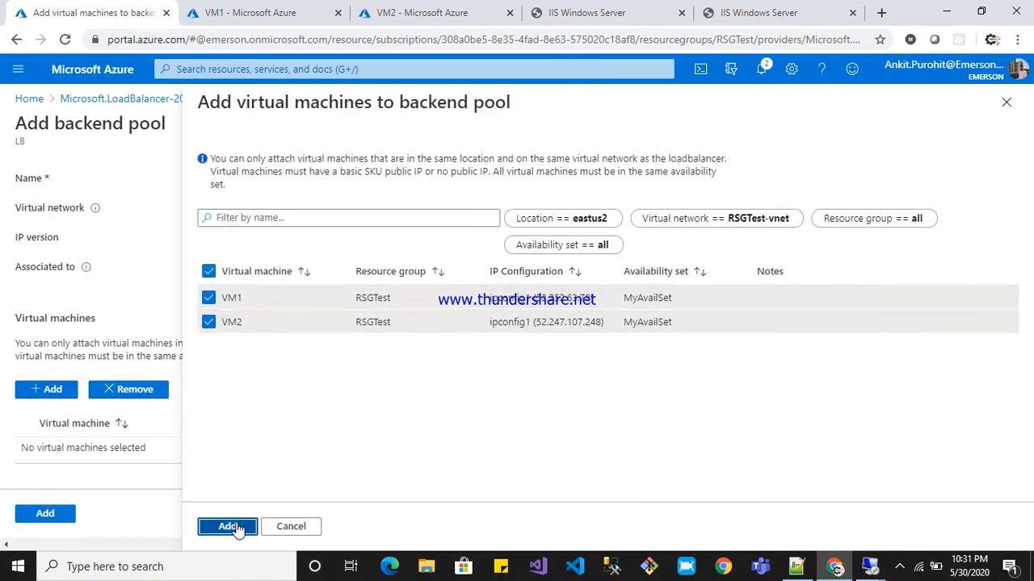
click(54, 516)
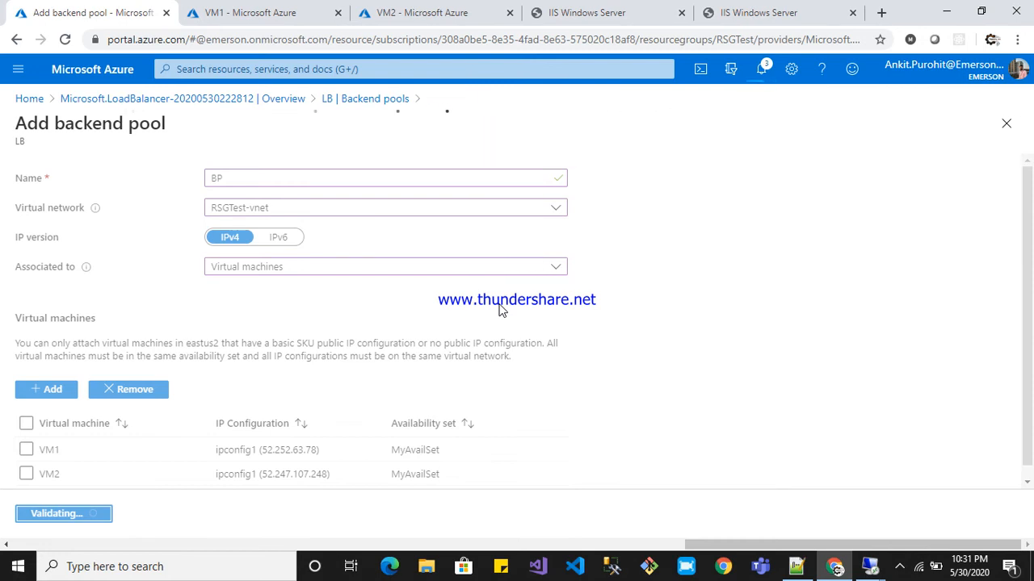
key(ctrl+Tab)
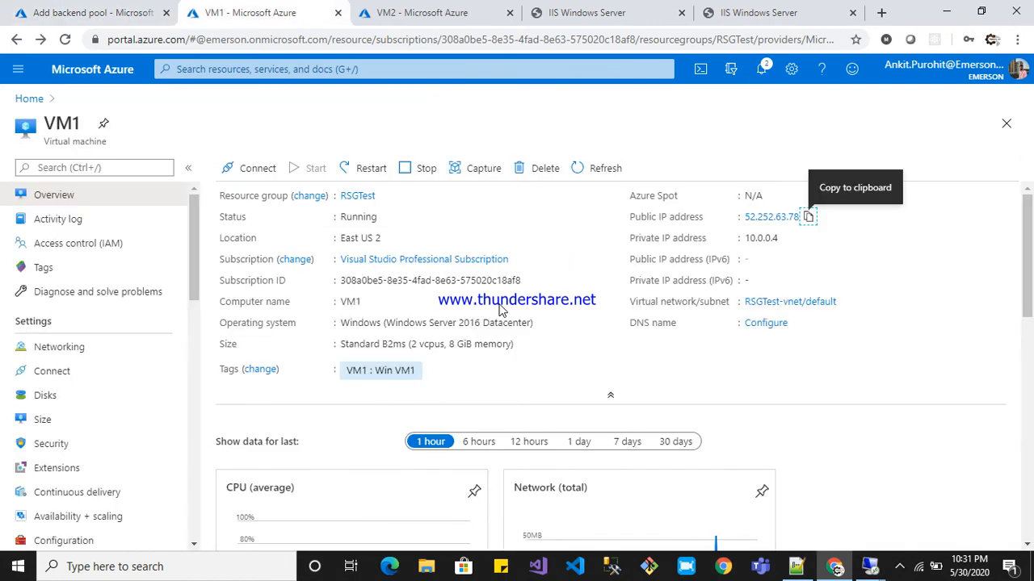
click(899, 566)
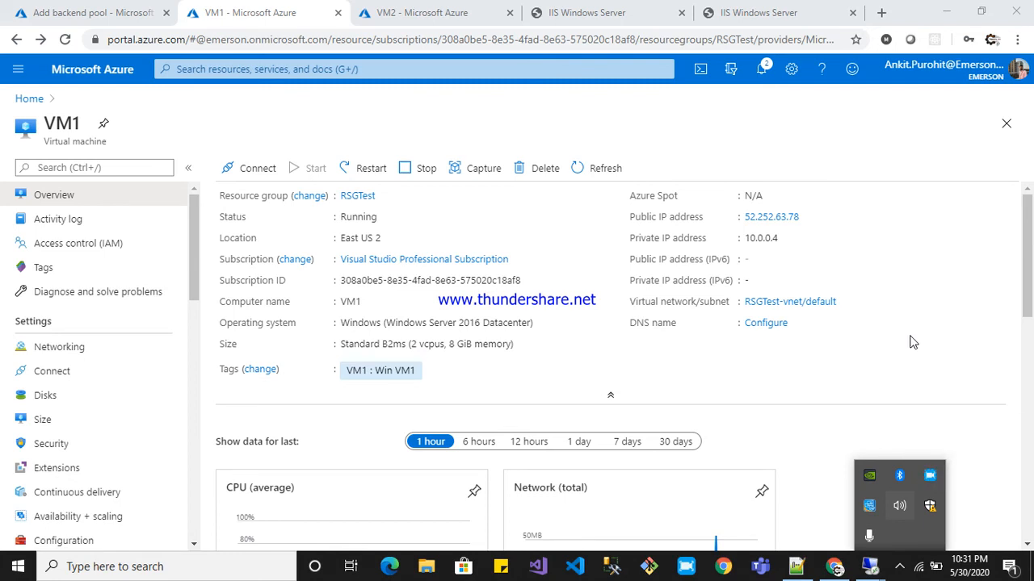
click(898, 264)
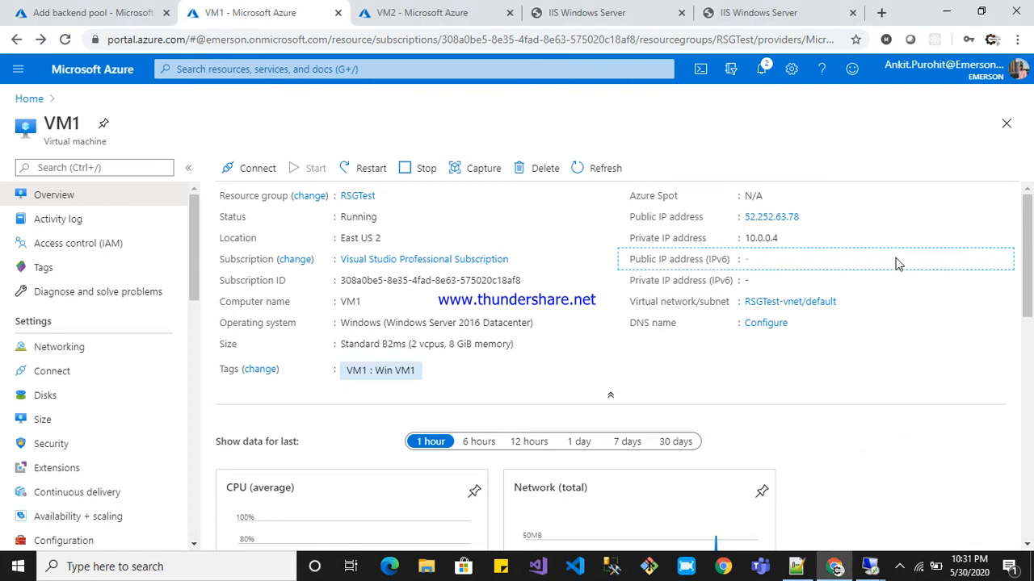
click(898, 566)
click(796, 397)
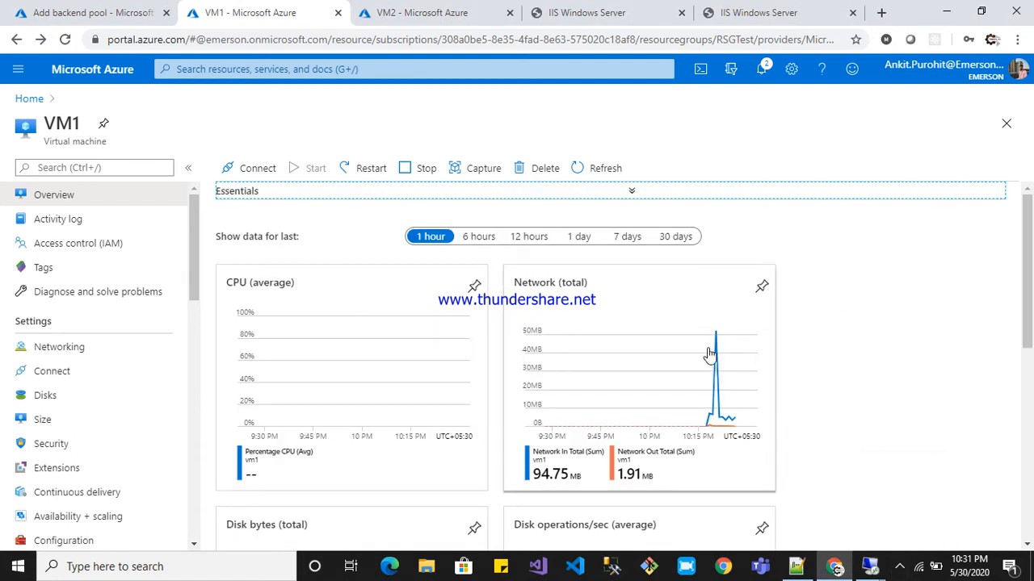
click(109, 8)
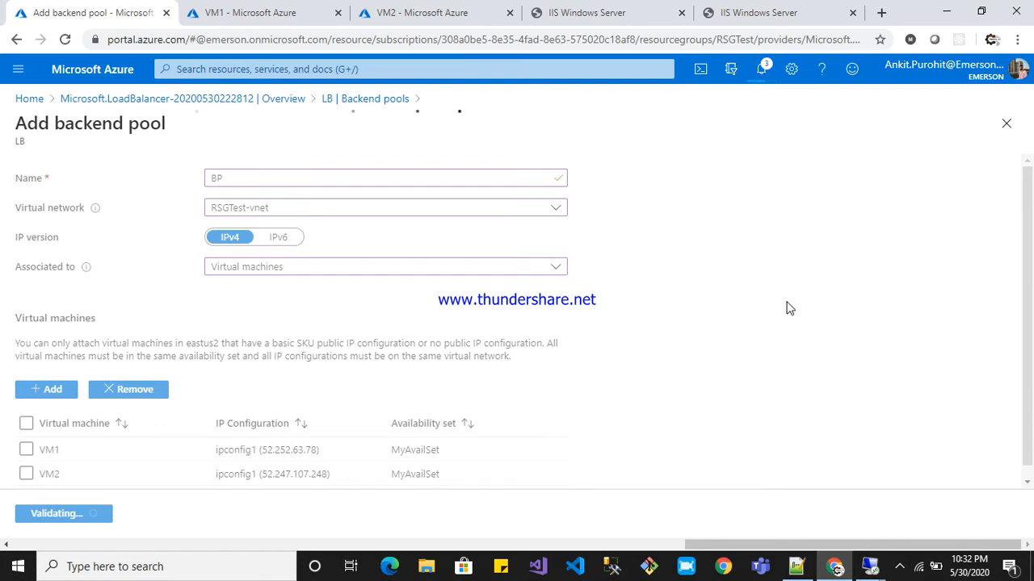
key(super+d)
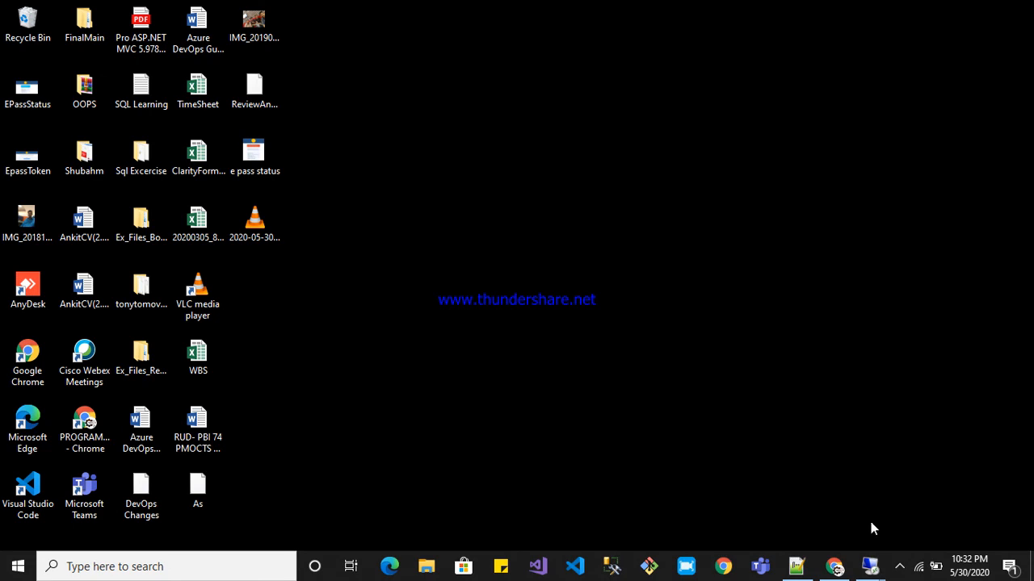
click(900, 567)
click(734, 383)
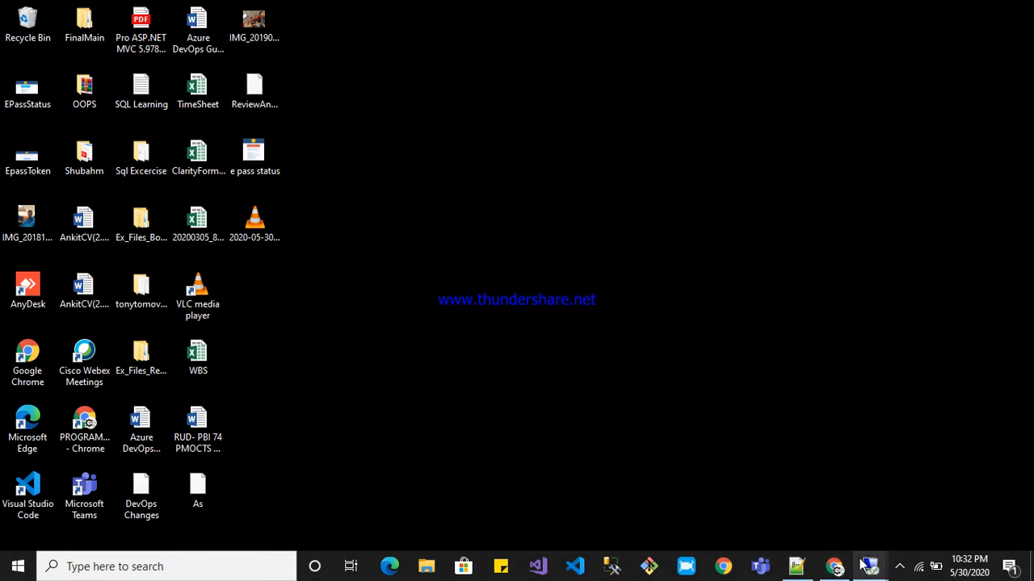
click(837, 568)
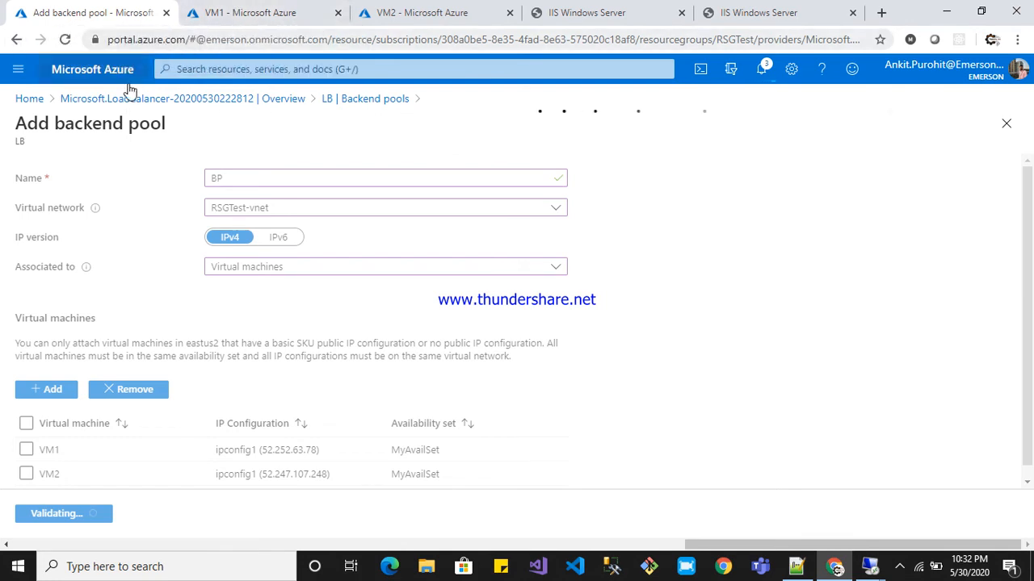
click(253, 45)
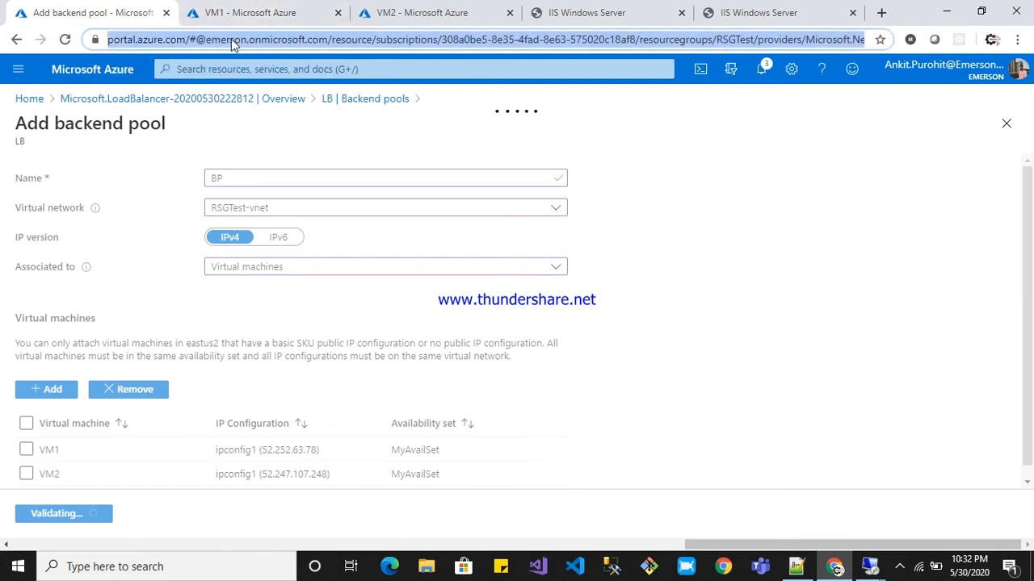
In the VM1 browser tab, find load balancers through the portal search and open the health probes of LB
click(259, 23)
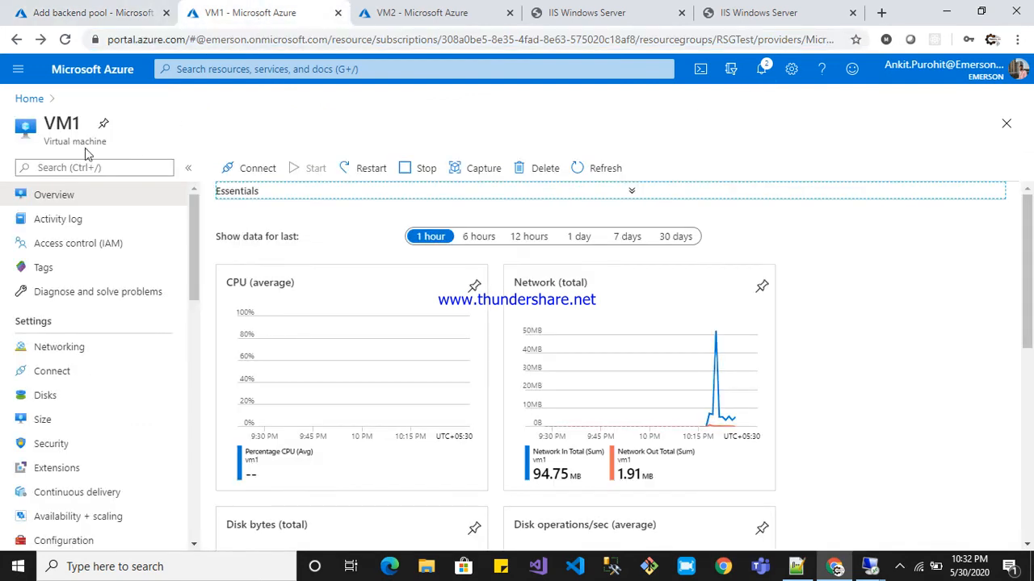
click(31, 99)
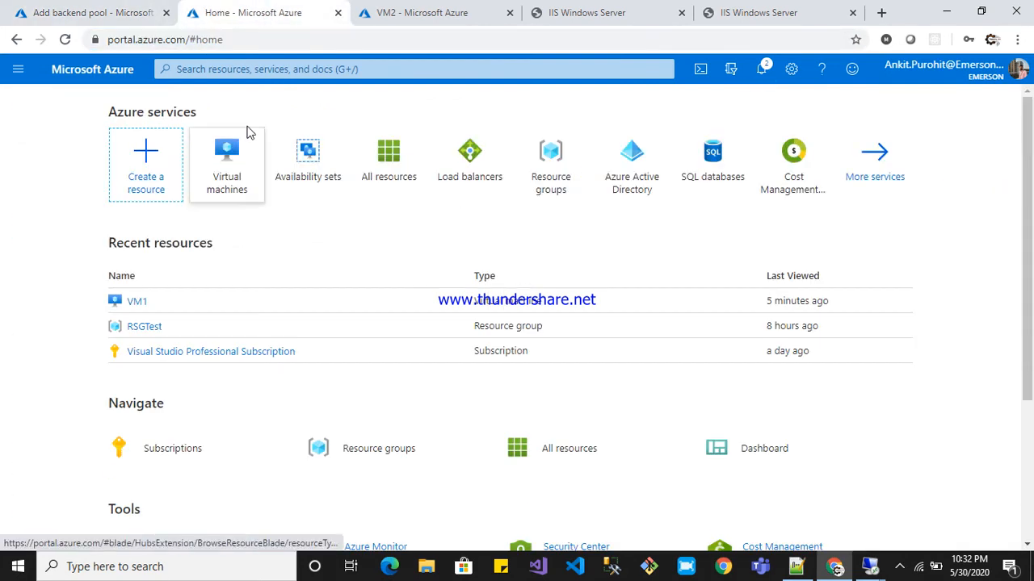
click(330, 71)
text(lo)
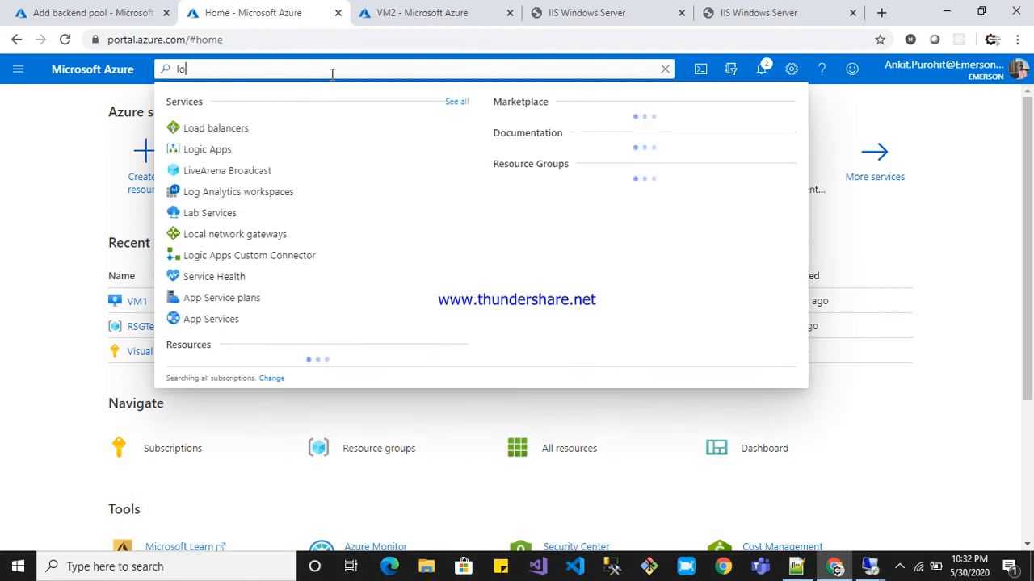
key(Escape)
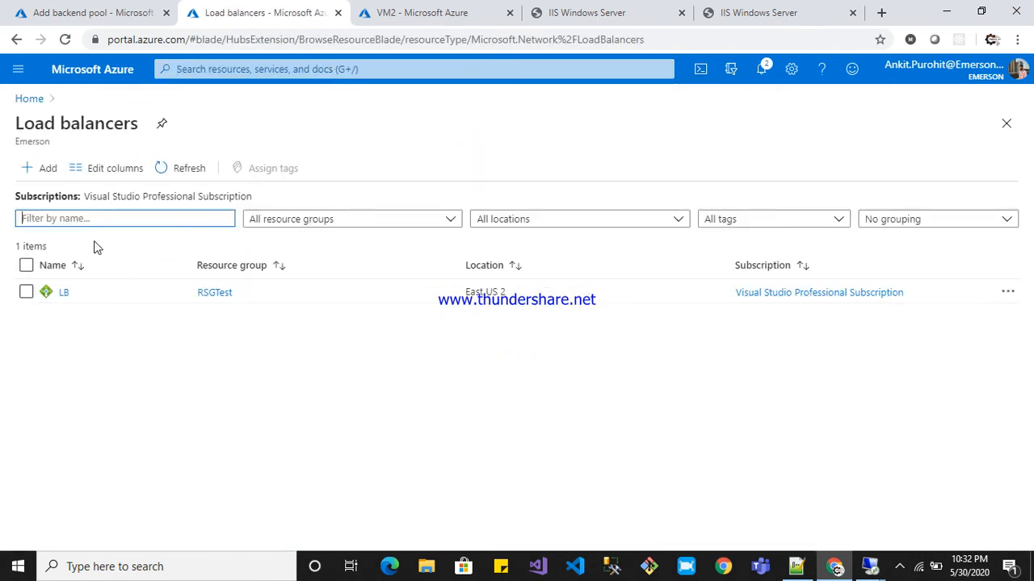
click(63, 293)
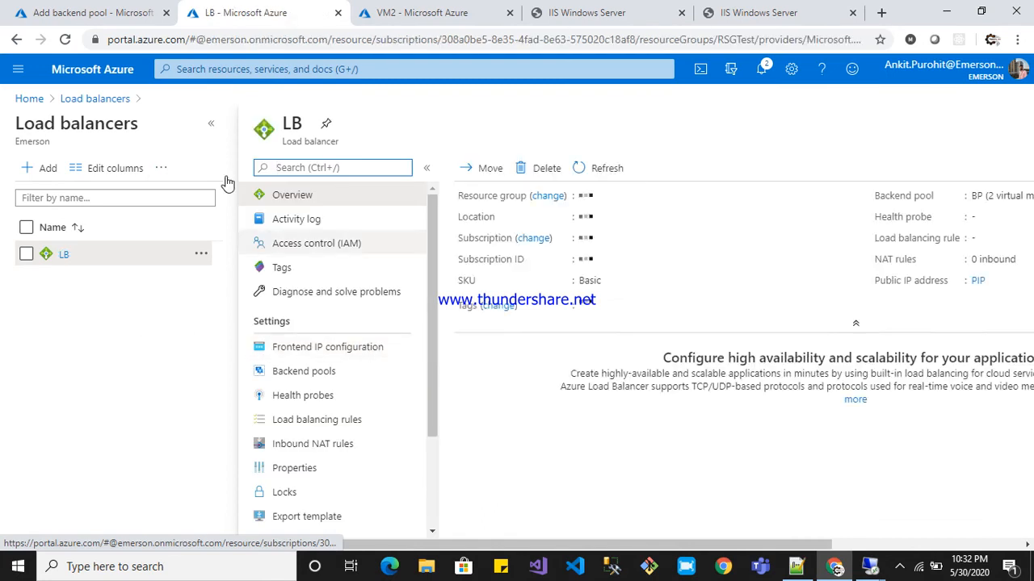
click(210, 124)
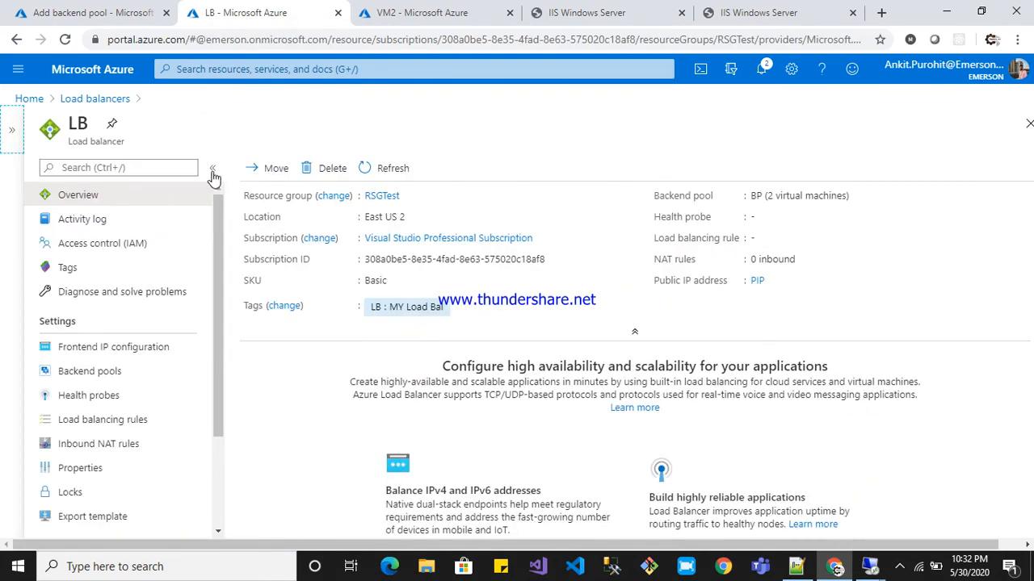
click(125, 396)
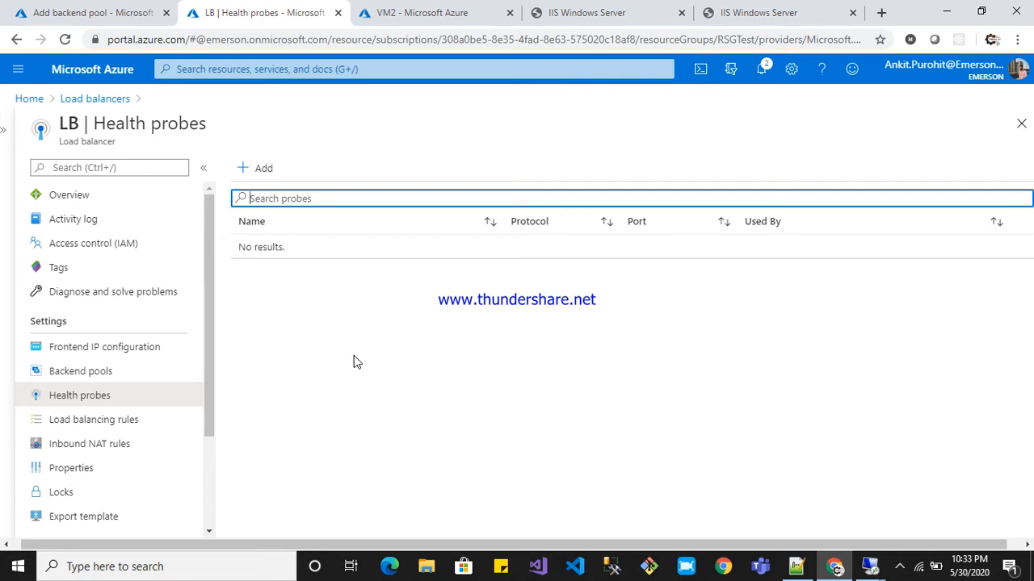
Return to LB's backend pools in the first browser tab and expand BP to check its virtual machines
click(113, 12)
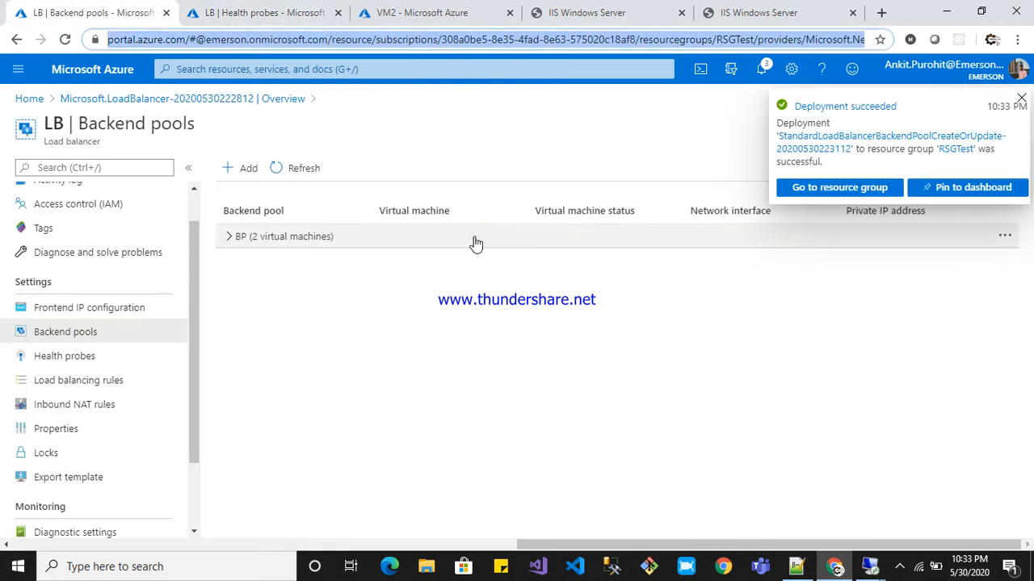
click(228, 236)
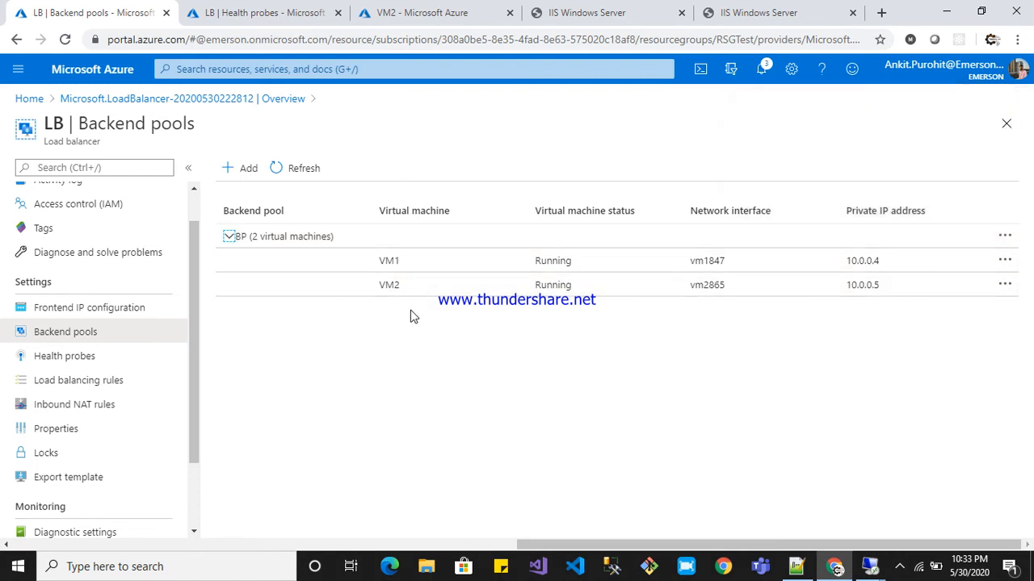
Add a health probe HB to LB with protocol HTTP, port 80, path /, interval 5 seconds and unhealthy threshold 2
click(263, 24)
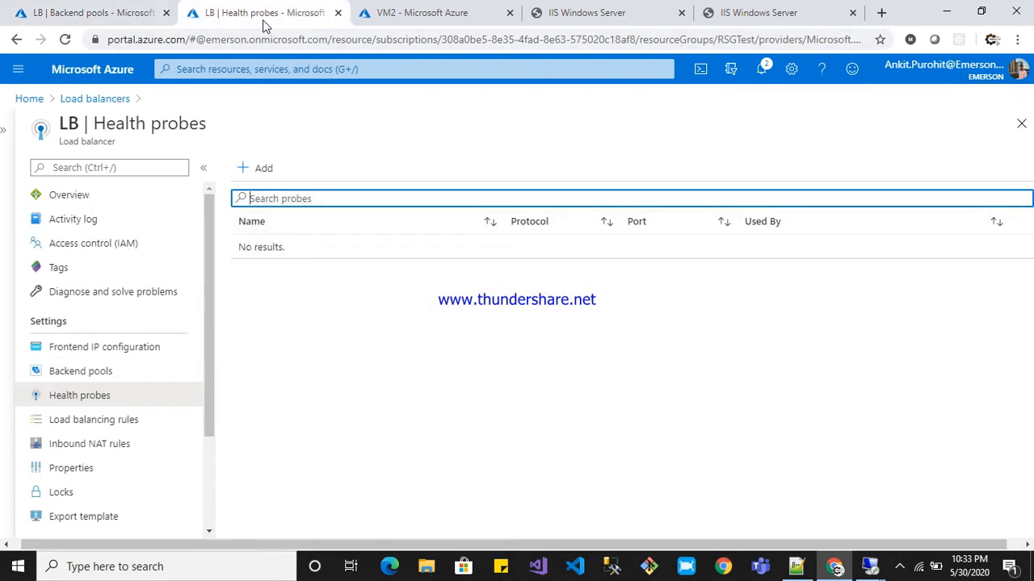
click(262, 168)
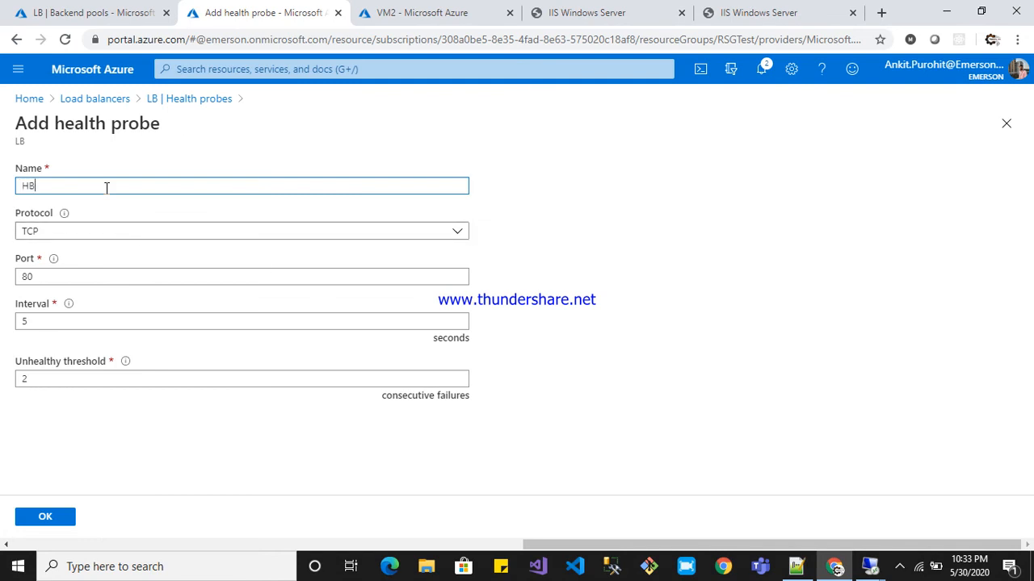
click(455, 236)
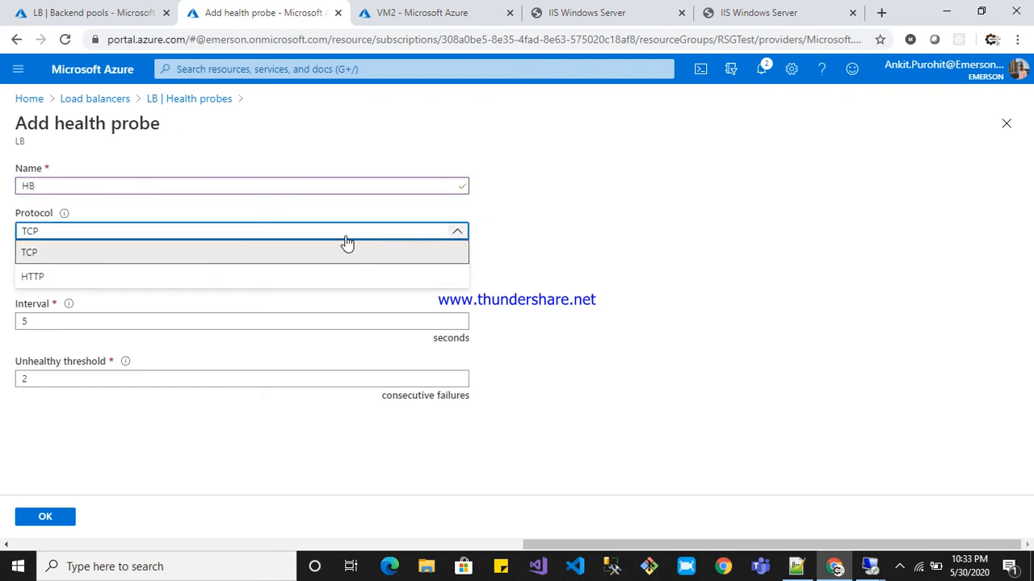
click(170, 276)
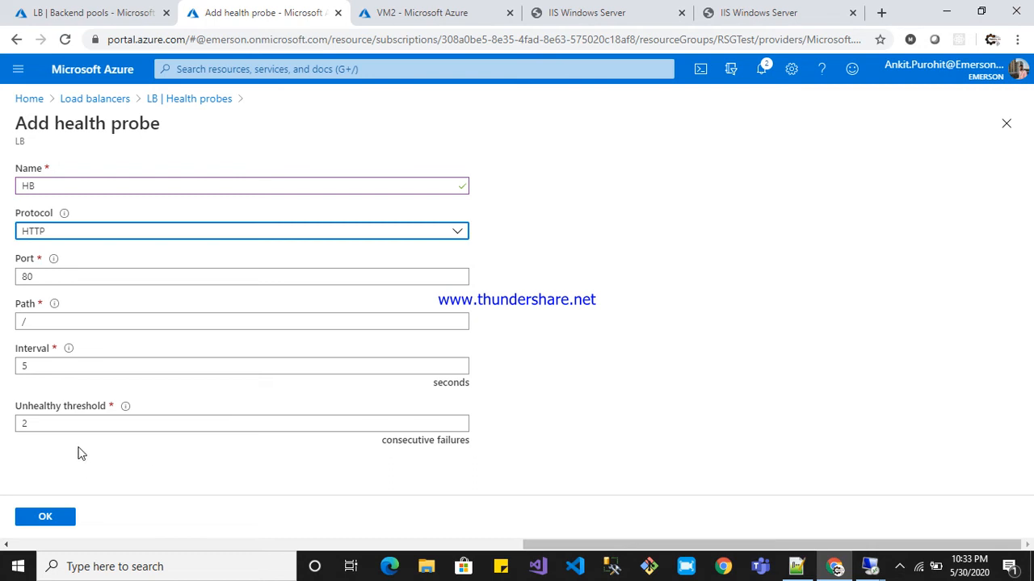
click(41, 324)
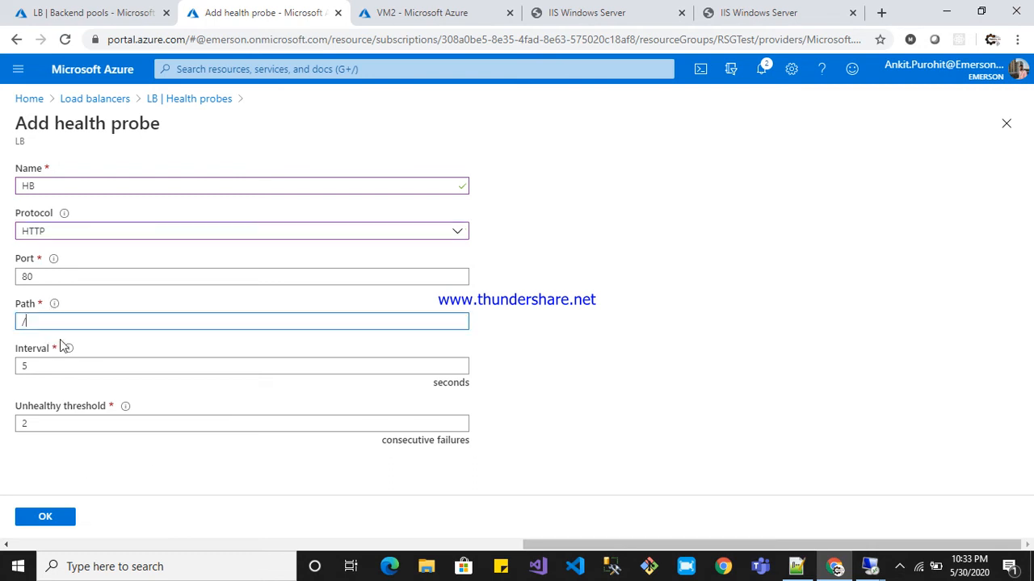
key(shift+Tab)
click(48, 369)
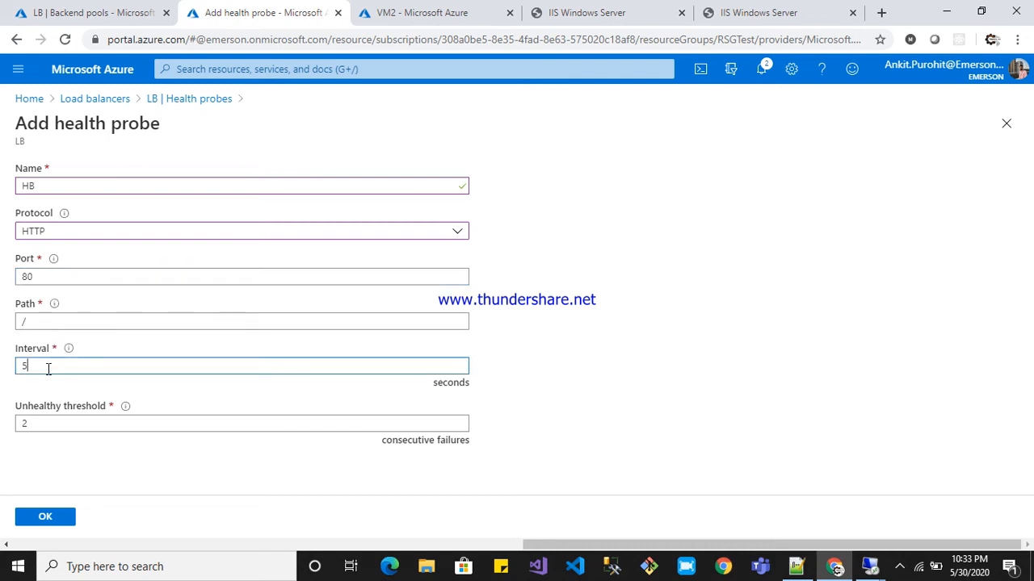
click(62, 419)
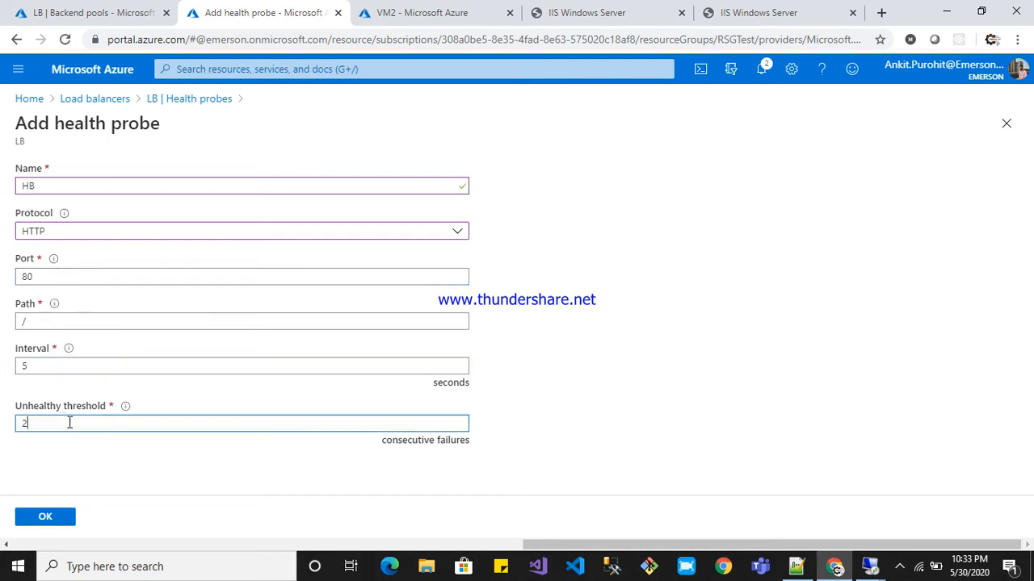
click(542, 389)
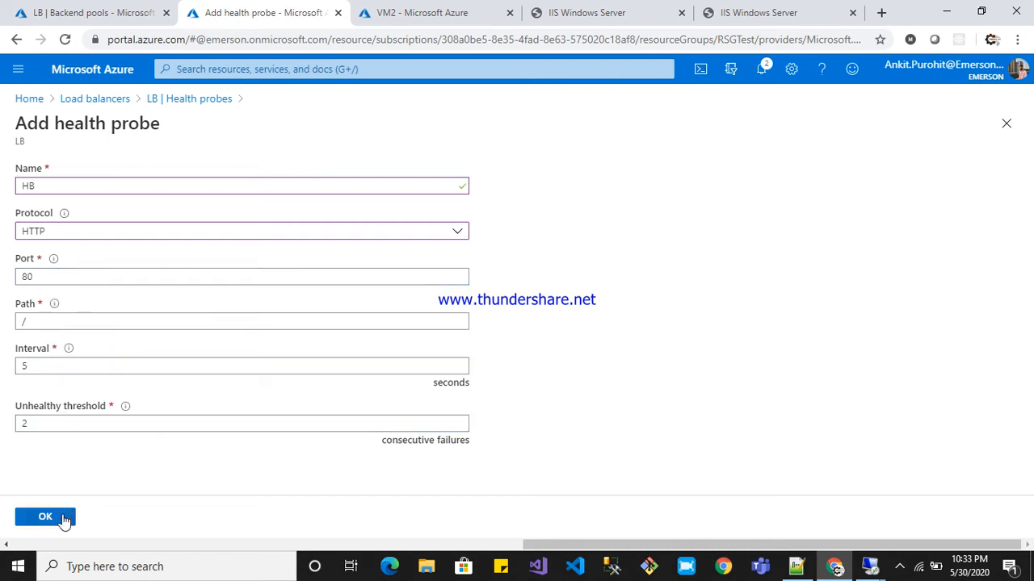
click(59, 520)
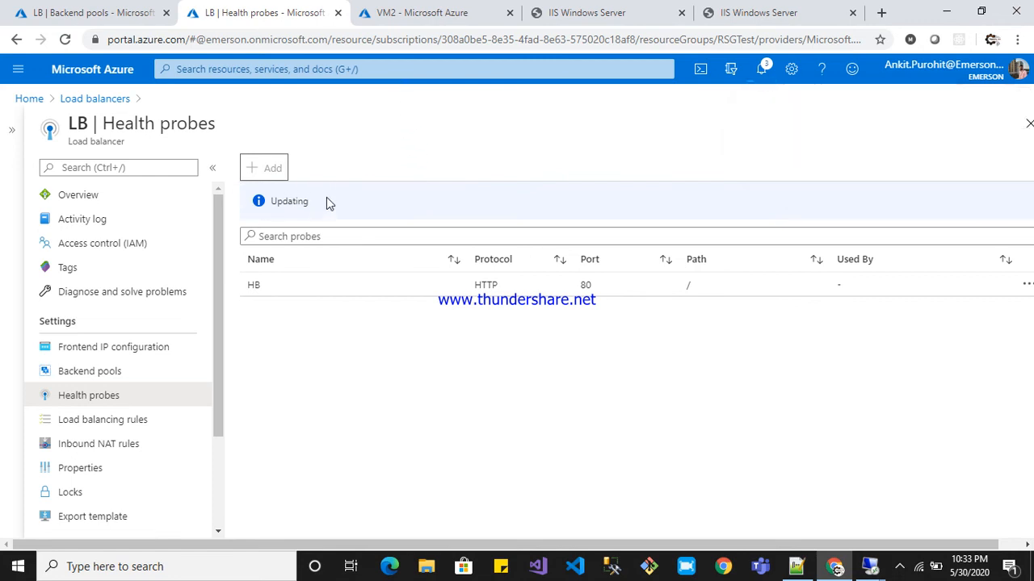
Examine the IP address assigned to LoadBalancerFrontEnd in LB's frontend IP configuration in the first browser tab
drag(309, 202, 275, 205)
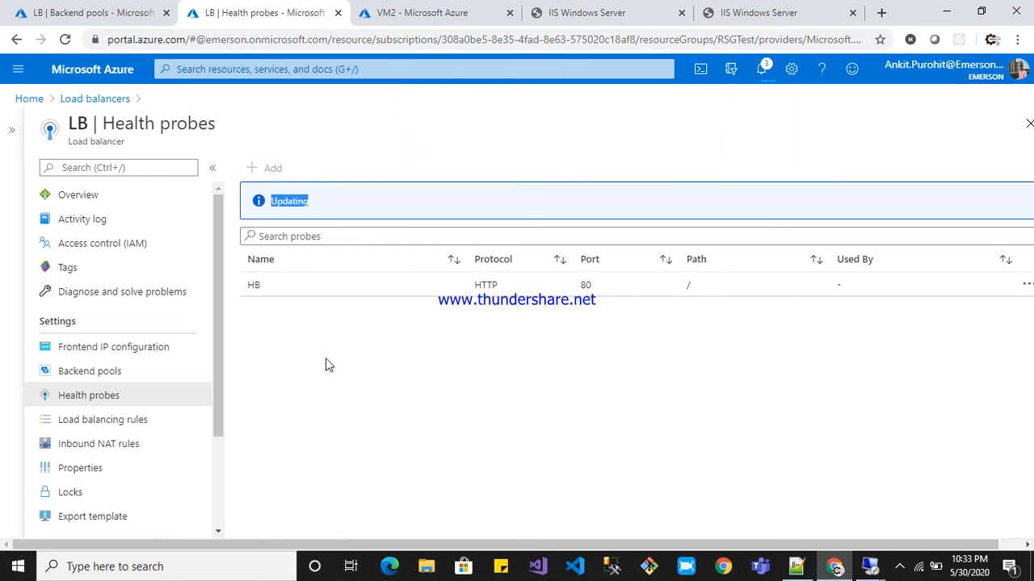
click(90, 9)
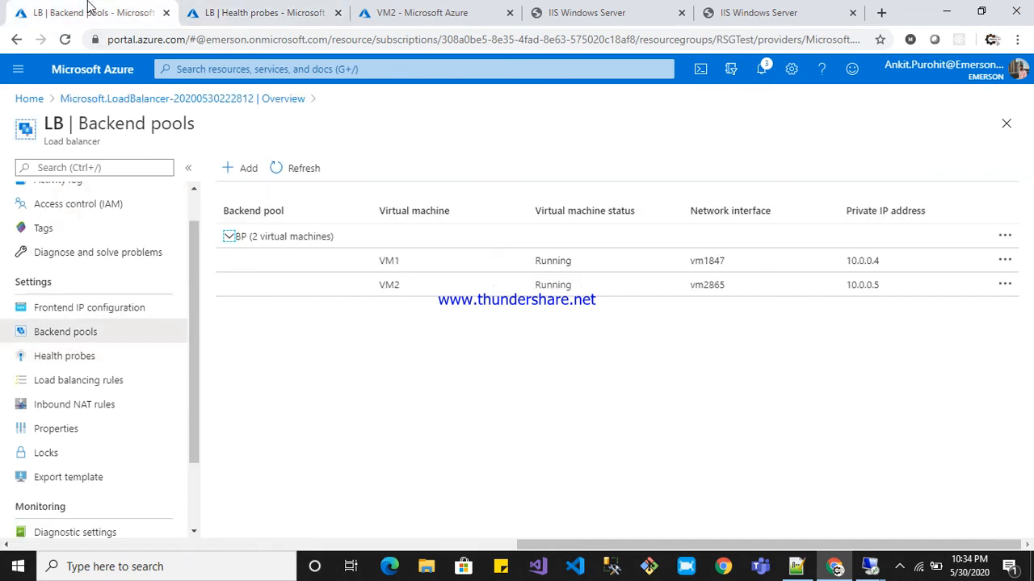
click(90, 309)
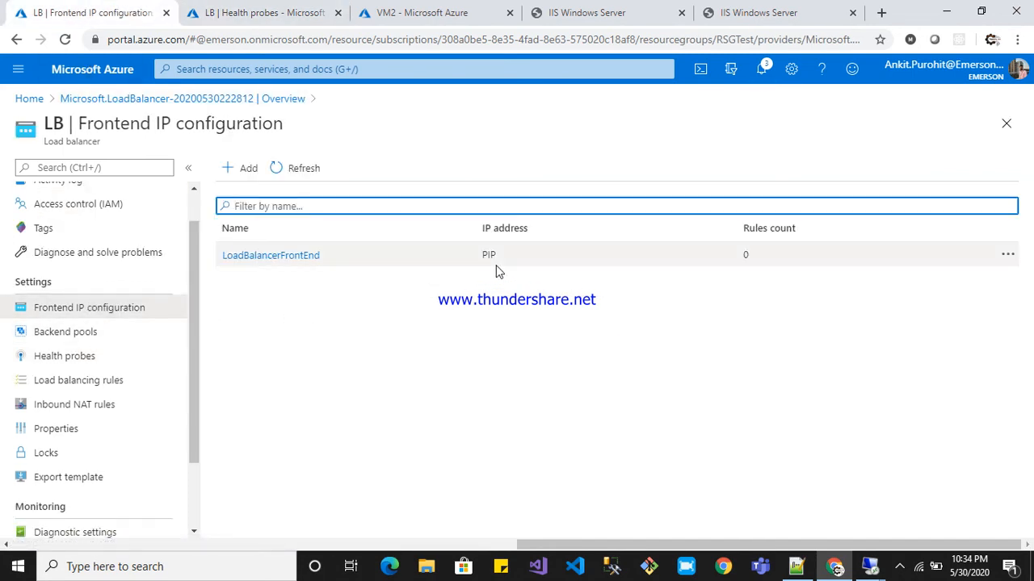
drag(483, 256, 517, 271)
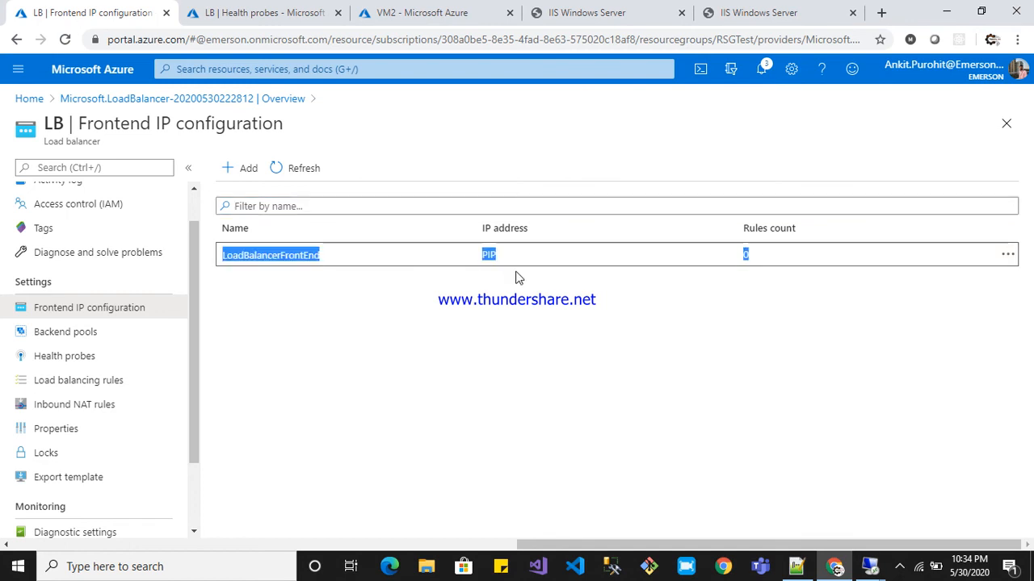
click(489, 317)
Open LB's load balancing rules in the second browser tab and check the notifications for the creation status of probe HB
click(267, 13)
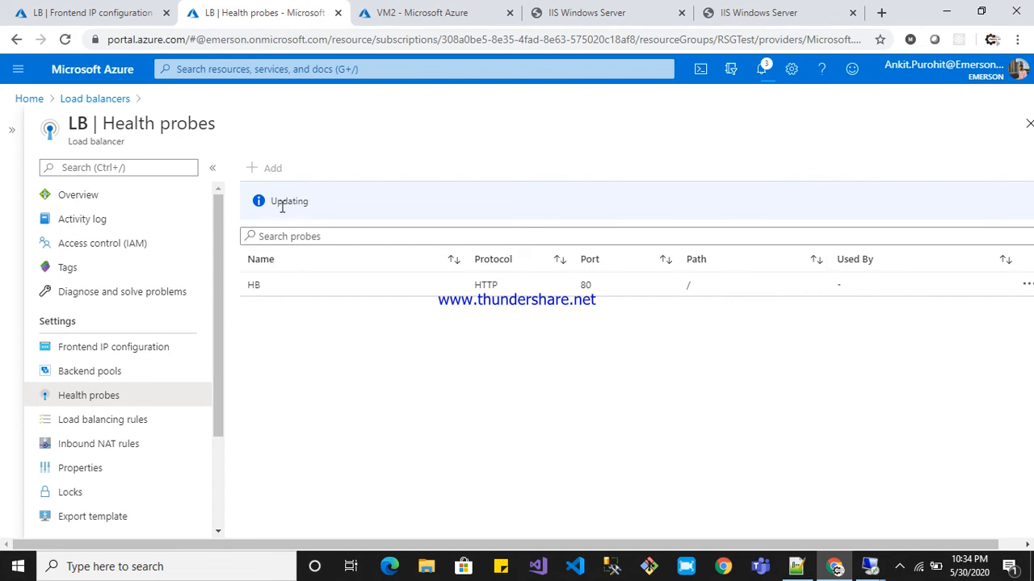
click(110, 421)
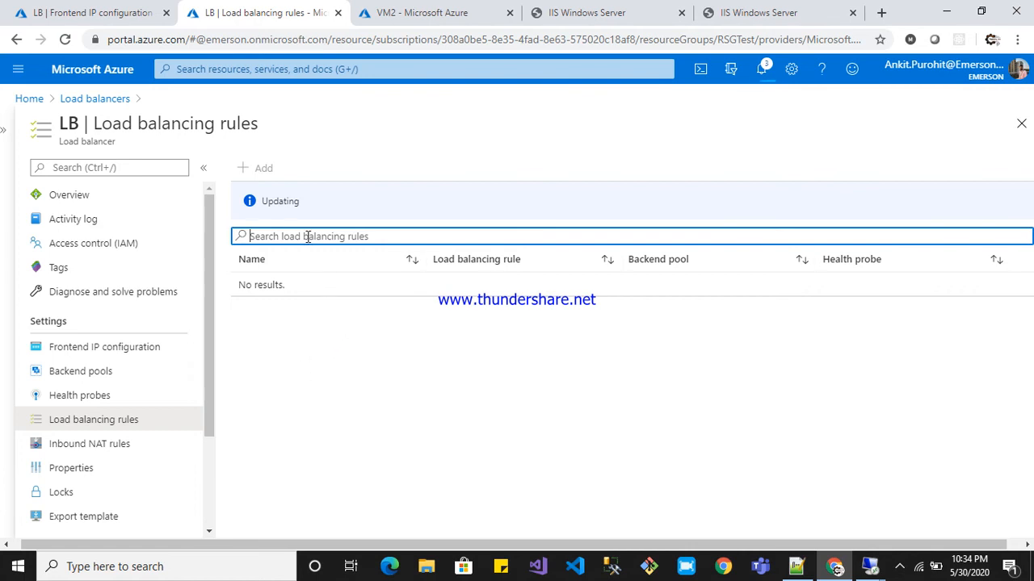
drag(301, 201, 260, 208)
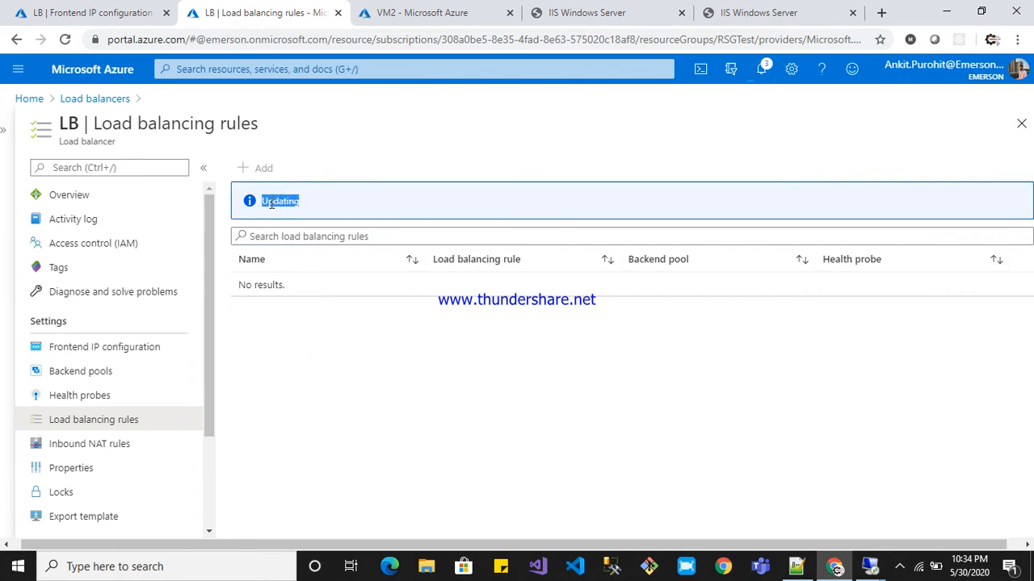
click(762, 69)
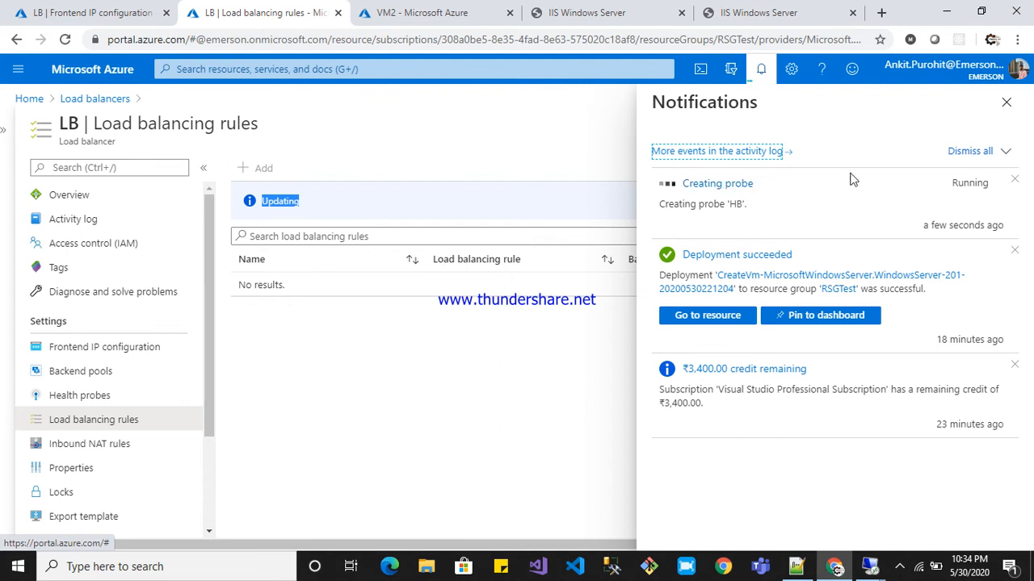
click(413, 12)
click(259, 10)
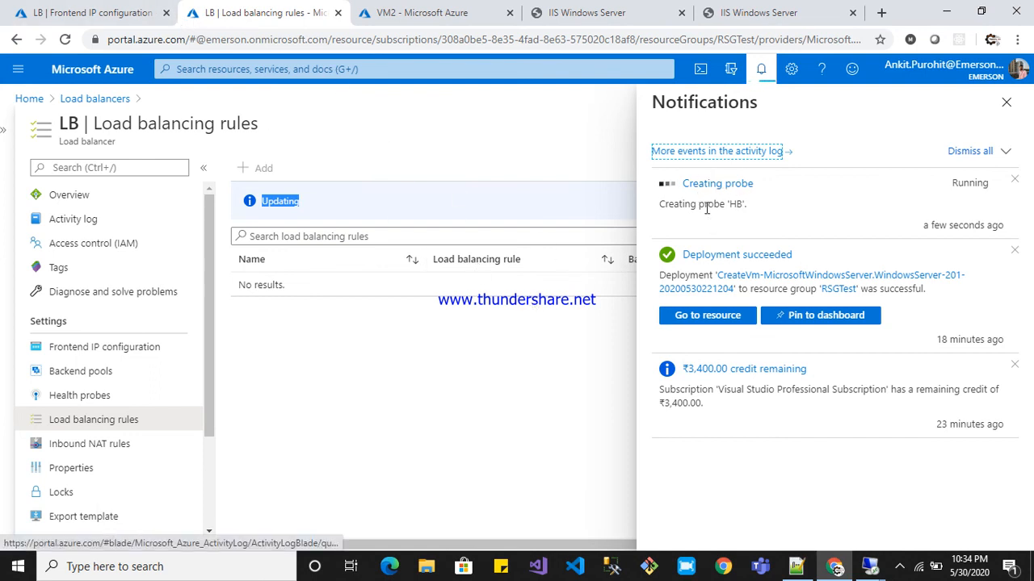
click(586, 317)
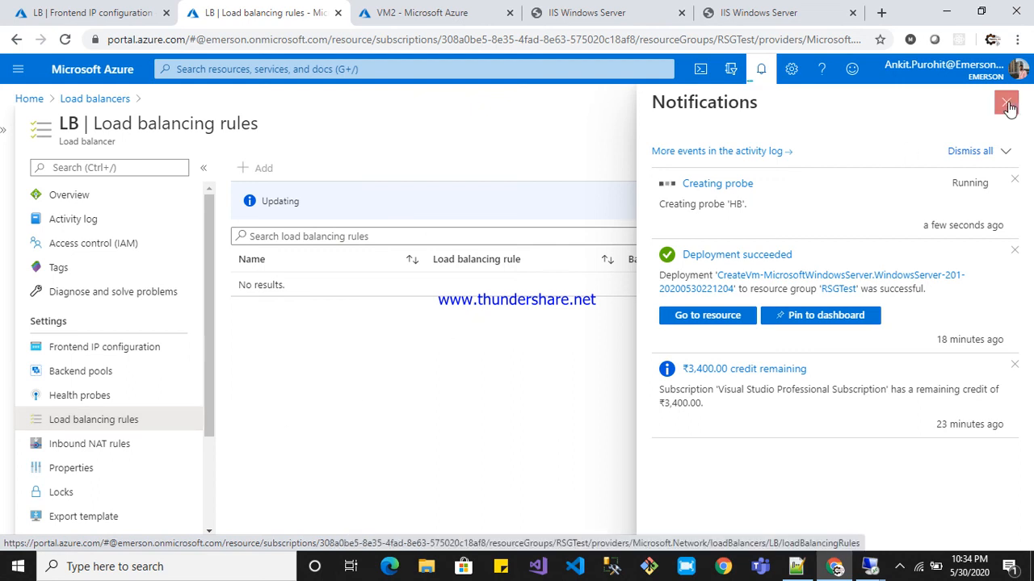
click(755, 185)
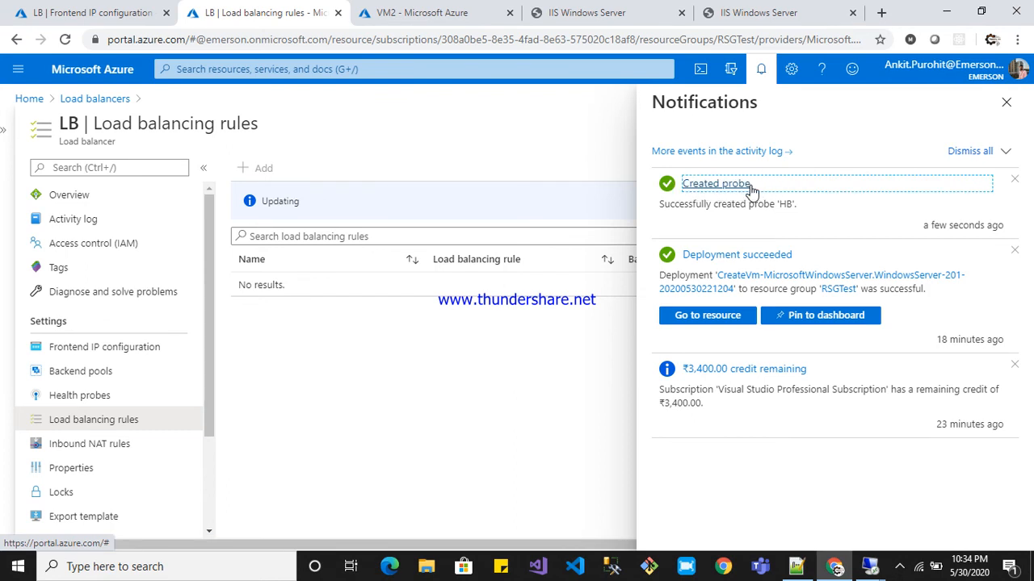
click(1005, 104)
Reload LB's load balancing rules in the second browser tab and start a new rule named LBR
click(65, 44)
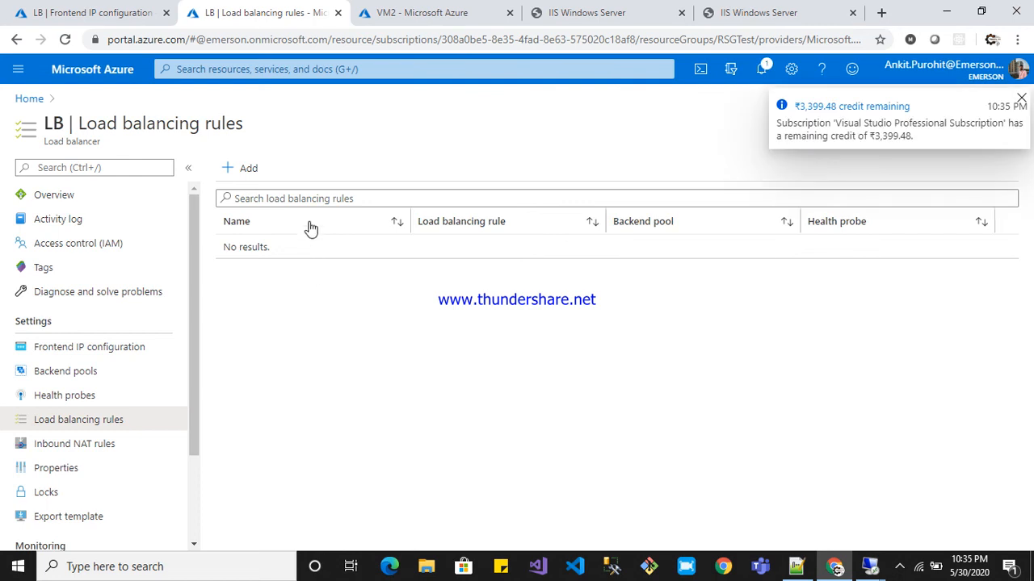
click(246, 169)
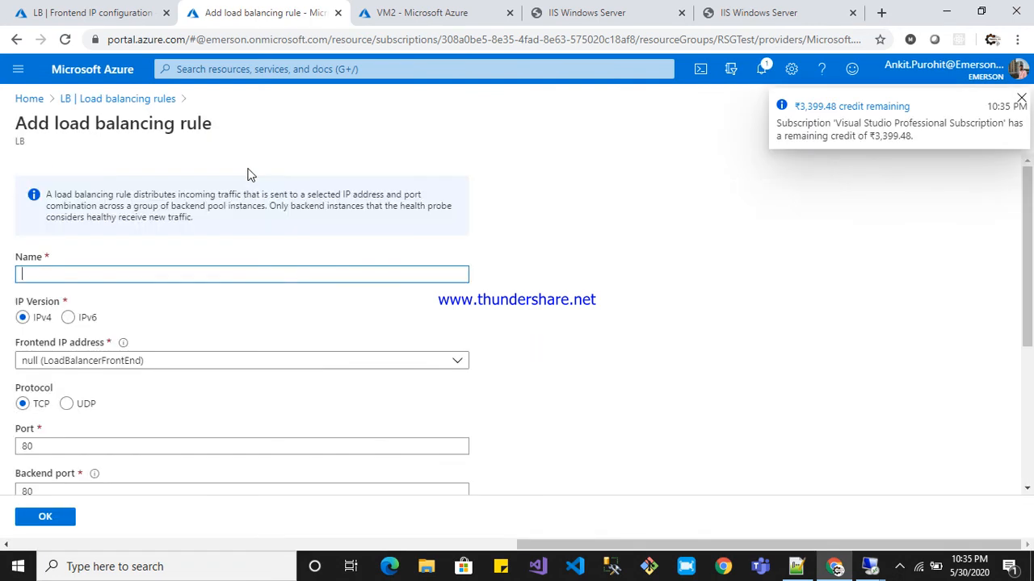
click(139, 274)
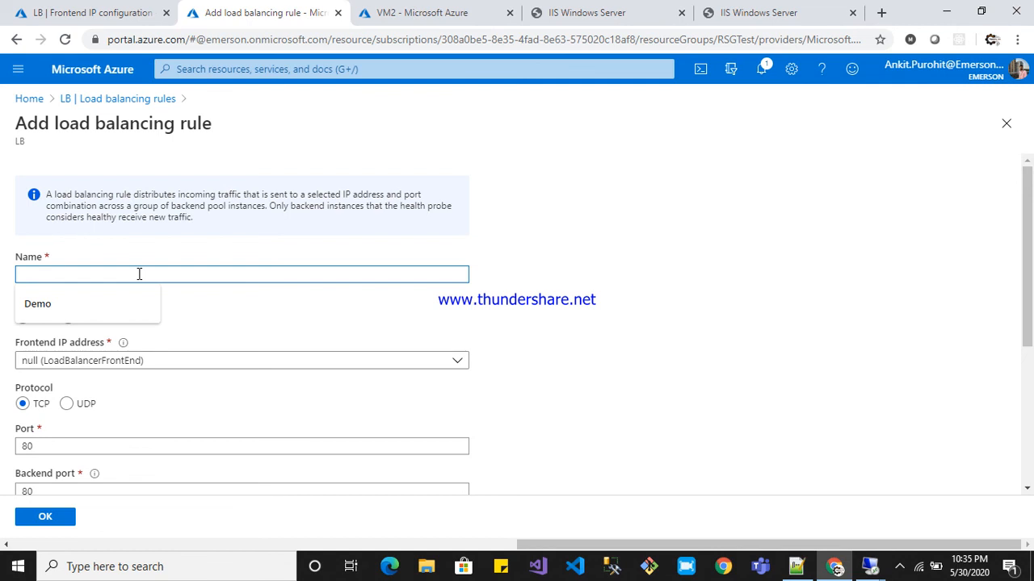
text(L)
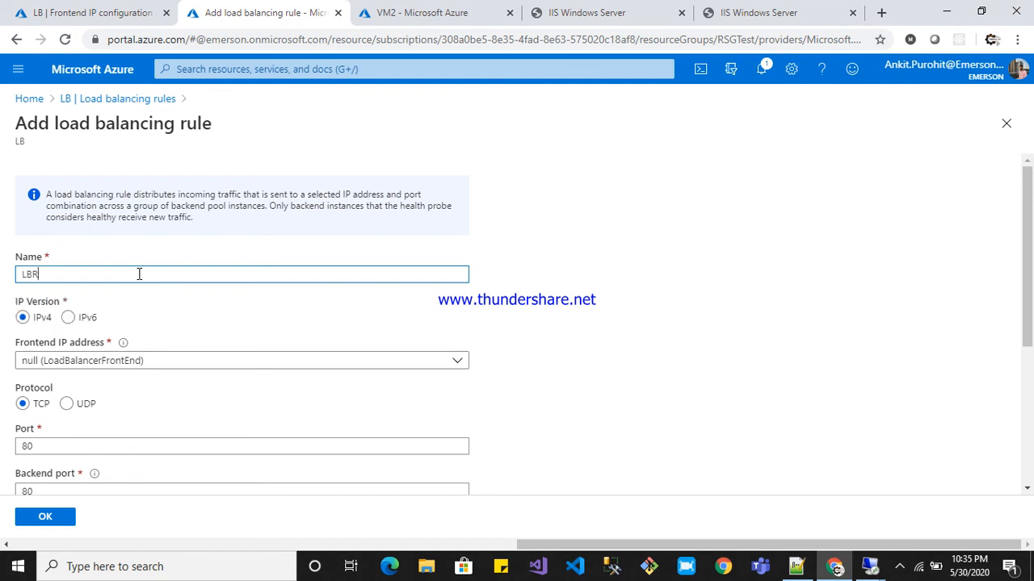
text(BR)
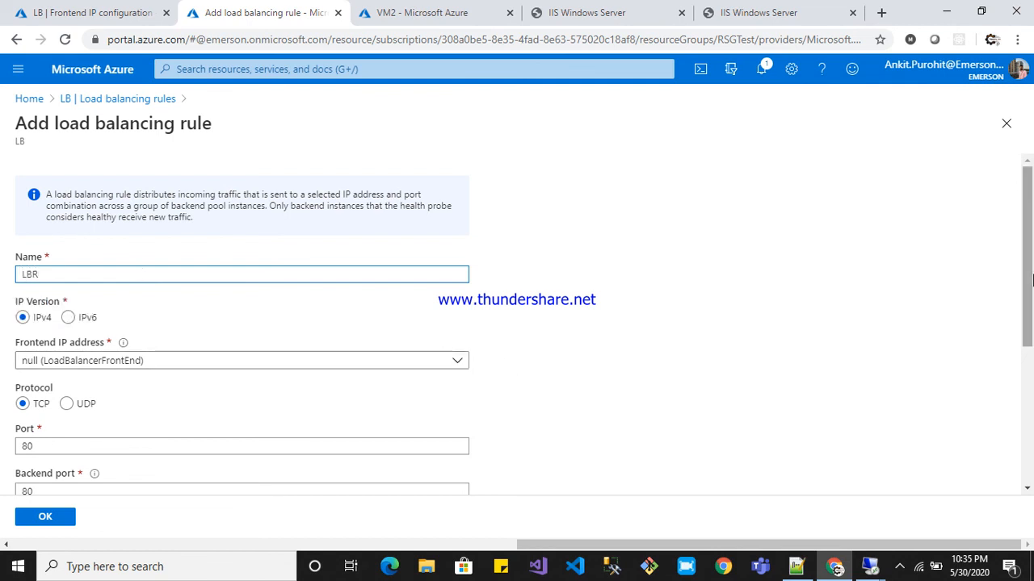
Save rule LBR with TCP, port 80, backend port 80, backend pool BP, health probe HB and no session persistence
scroll(910, 330, down, 1)
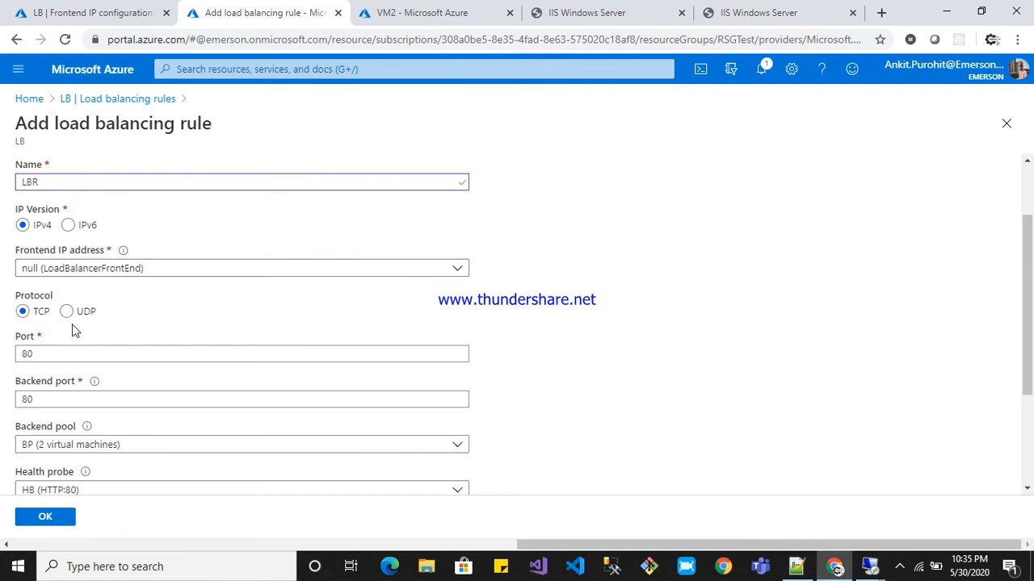
scroll(479, 290, down, 1)
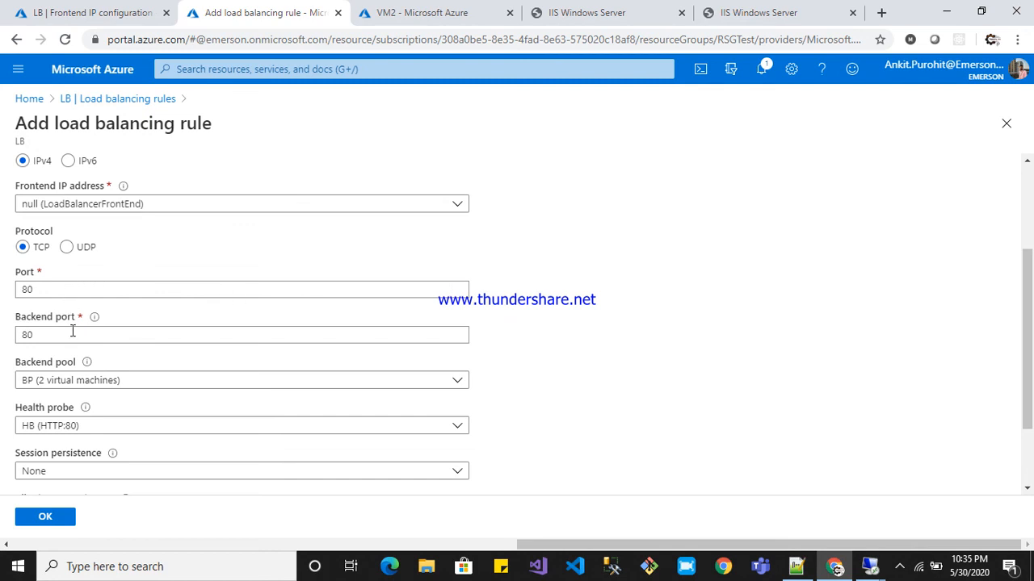
click(444, 386)
click(446, 396)
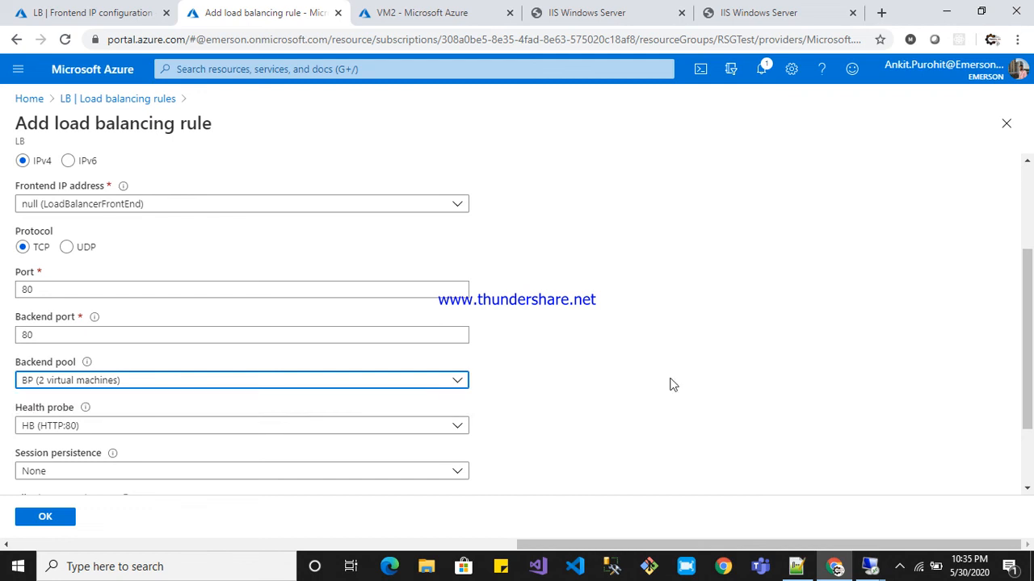
scroll(1023, 422, down, 1)
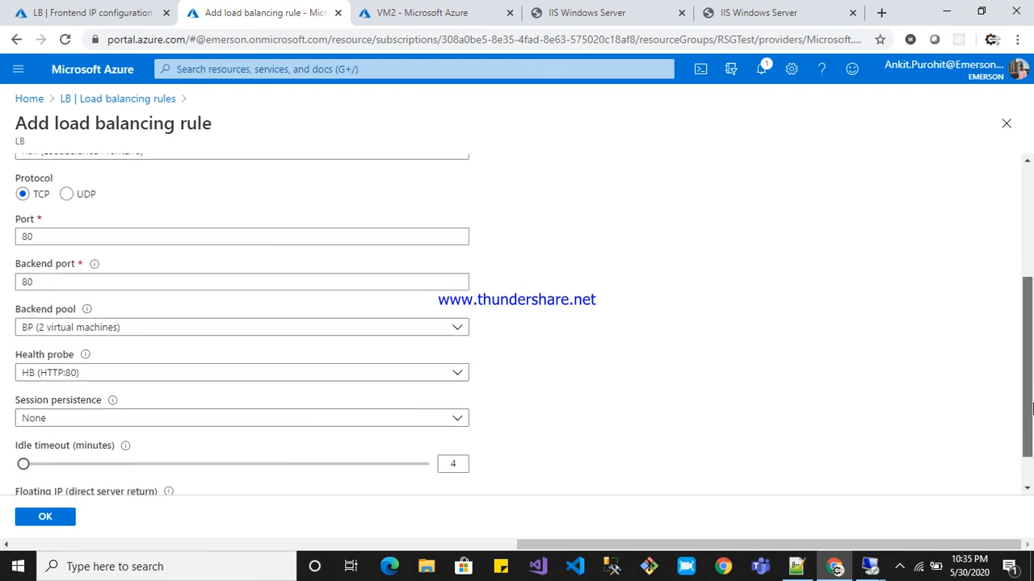
click(453, 377)
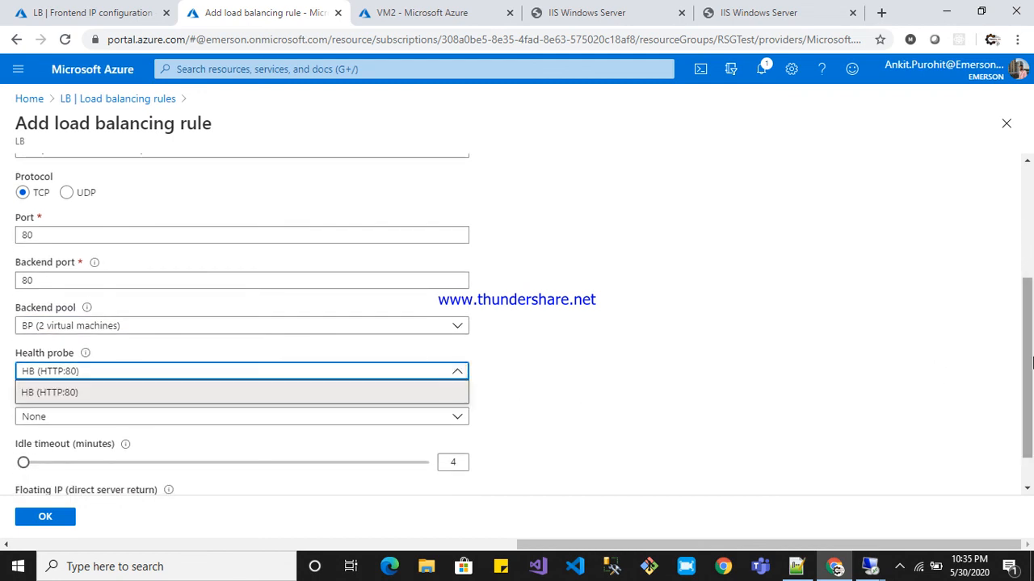
scroll(1019, 388, down, 1)
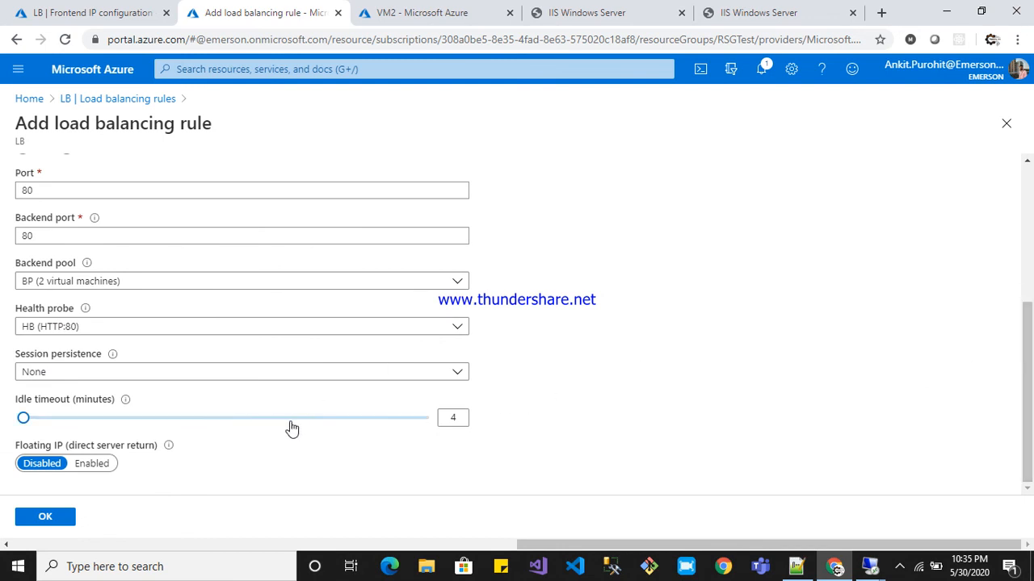
click(34, 520)
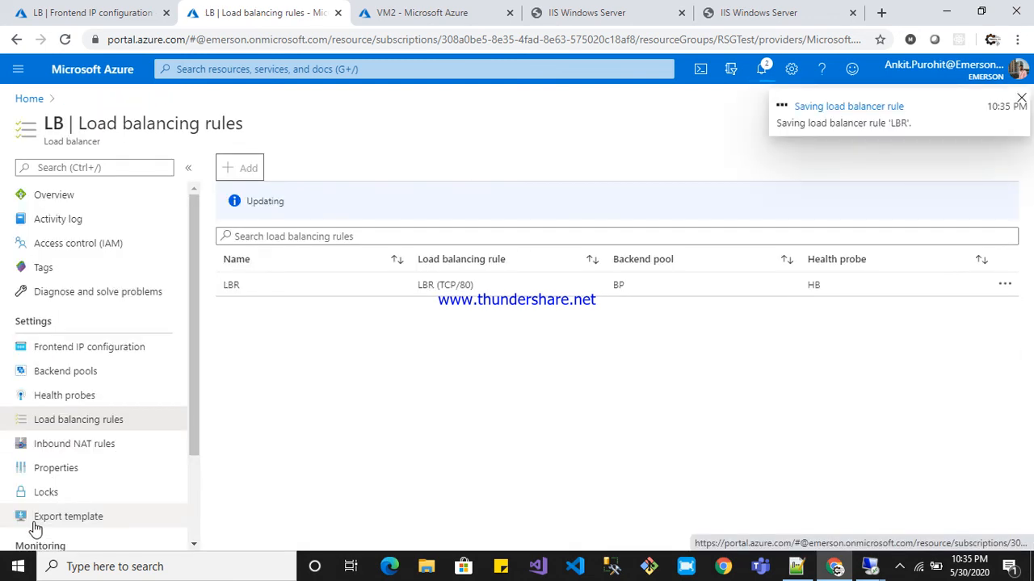
Refresh LB's frontend IP configuration in the first browser tab and copy the IP address of LoadBalancerFrontEnd
click(93, 16)
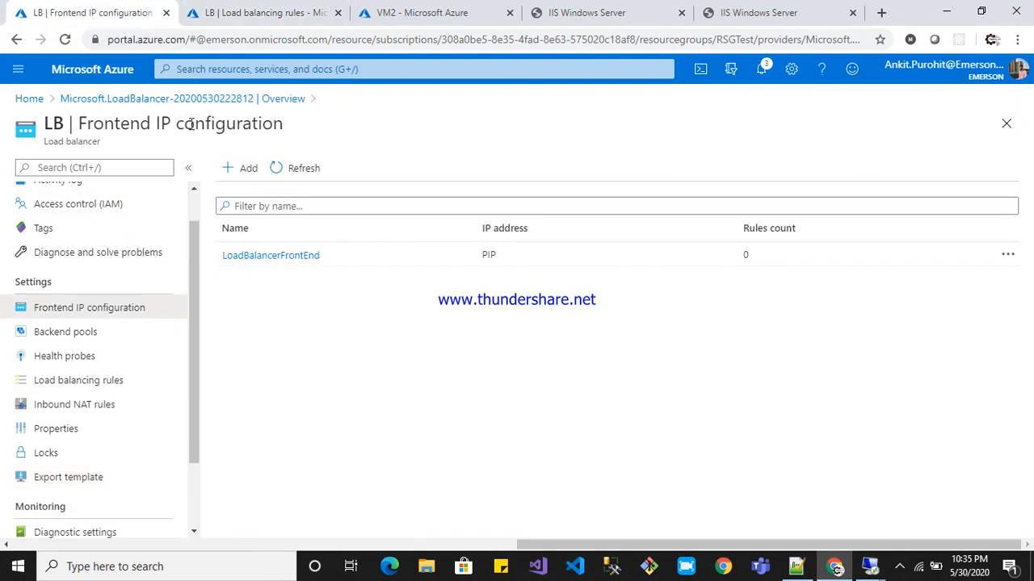
click(281, 171)
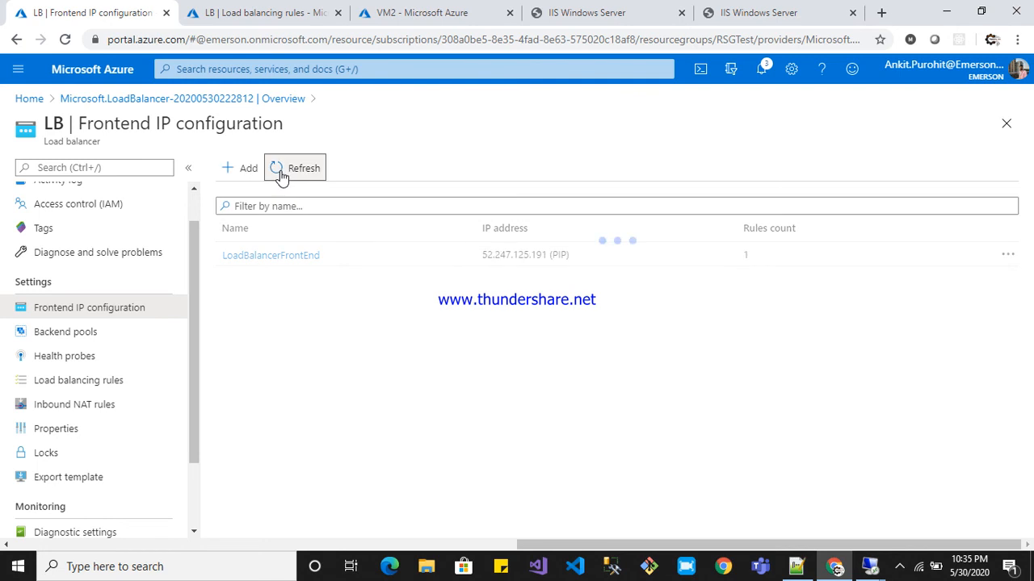
drag(483, 255, 548, 255)
key(ctrl+c)
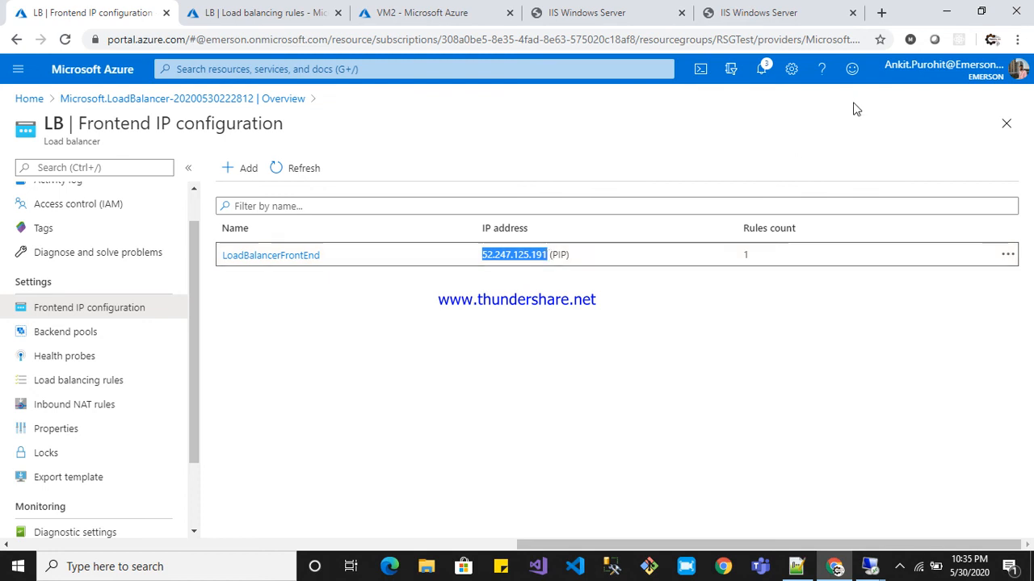
Open the copied address 52.247.125.191 in a new browser tab and reload the page to test the load balancer
click(881, 12)
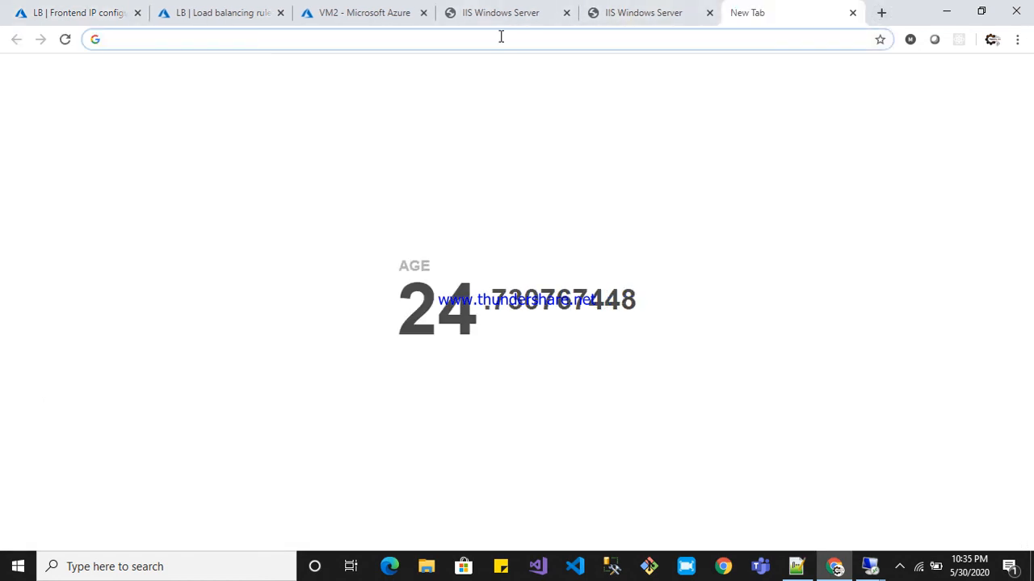
key(ctrl+v)
key(Return)
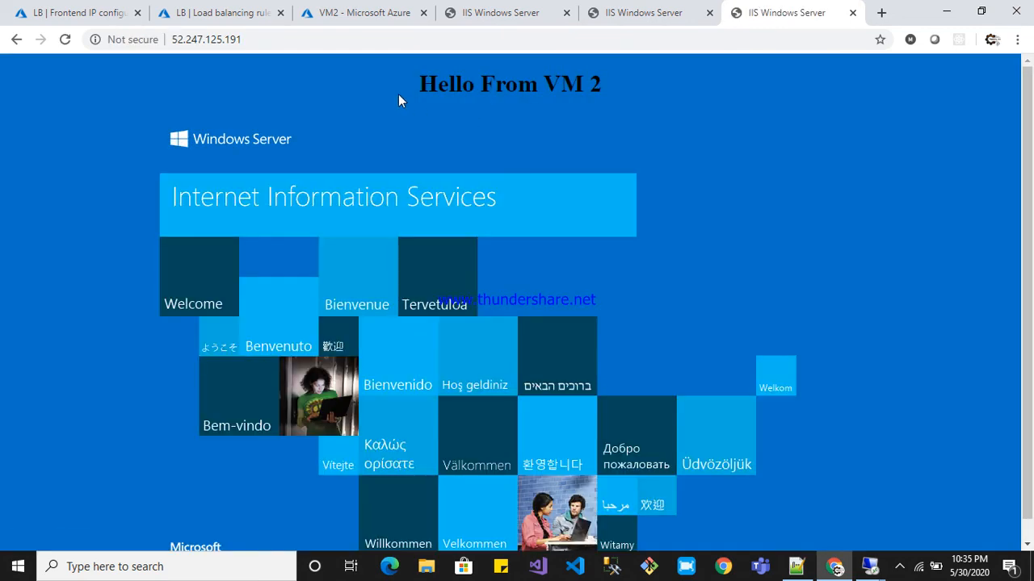
click(66, 40)
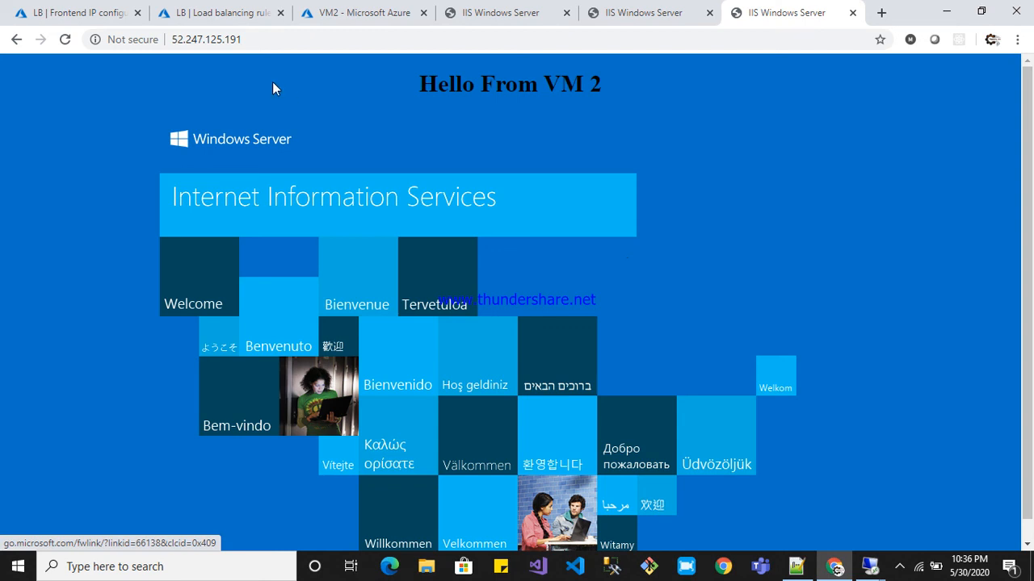
Find VM2 among the virtual machines in the first browser tab and stop it without reserving its public IP address
click(97, 12)
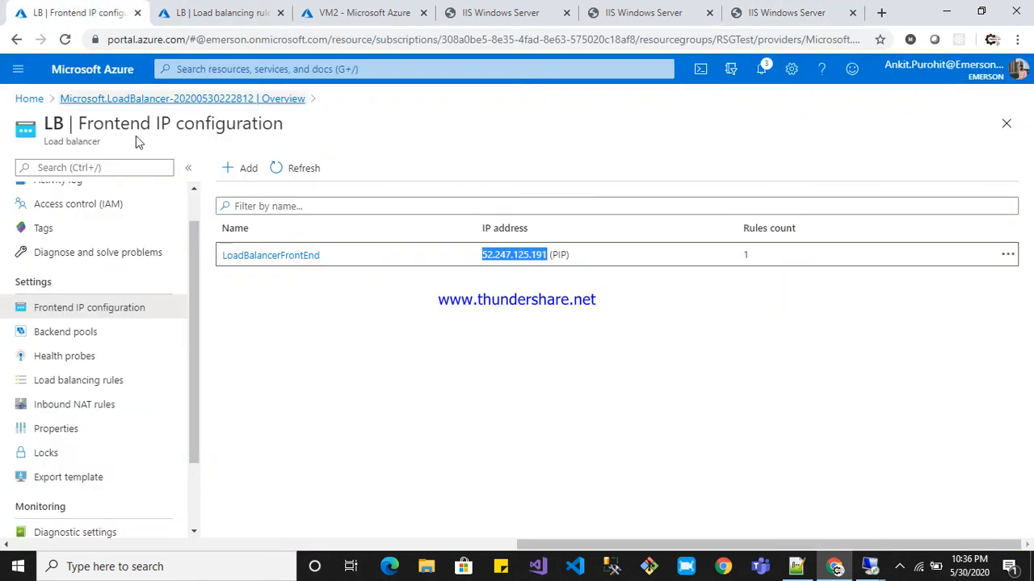
click(29, 97)
click(276, 75)
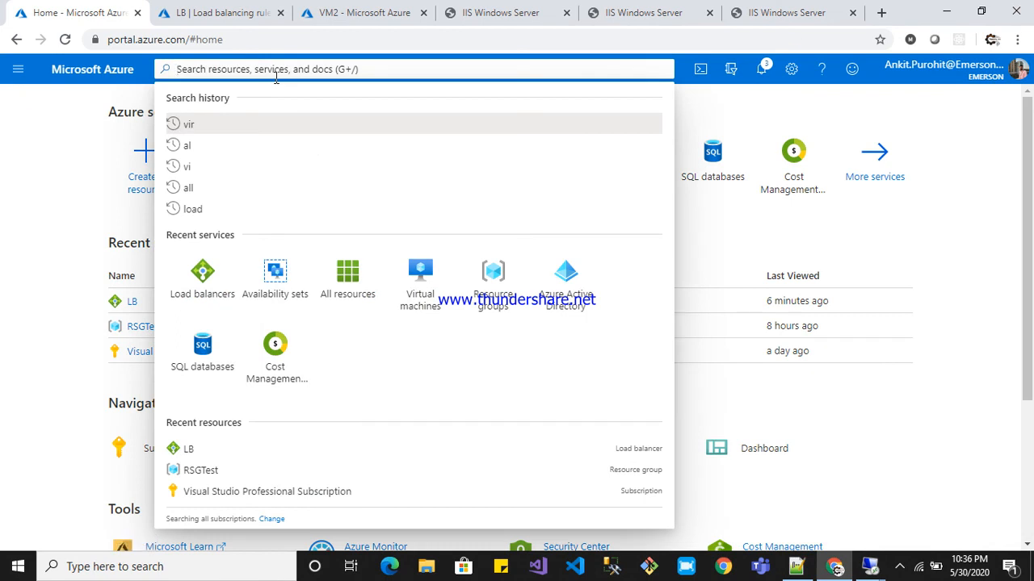
text(vi)
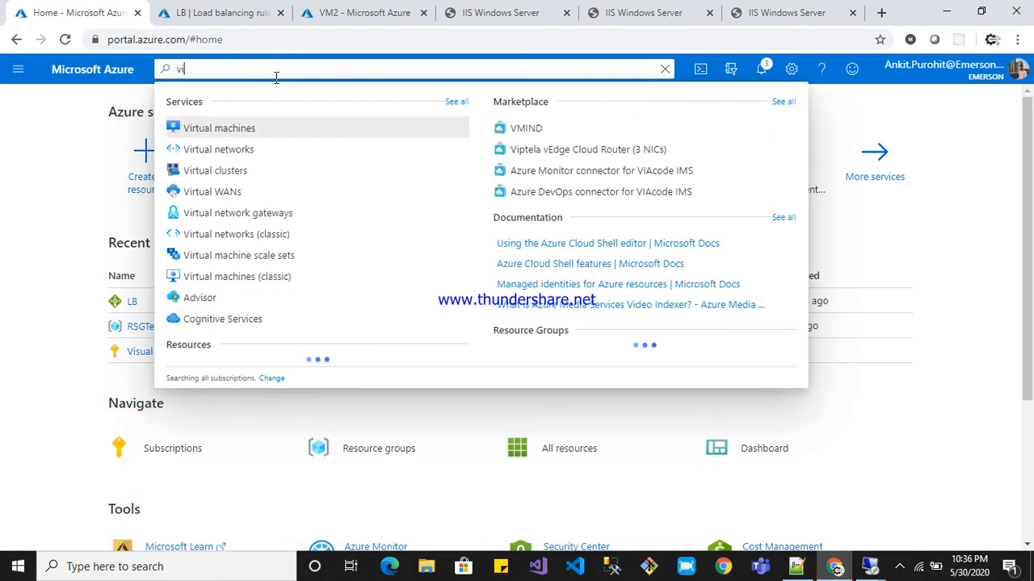
key(Return)
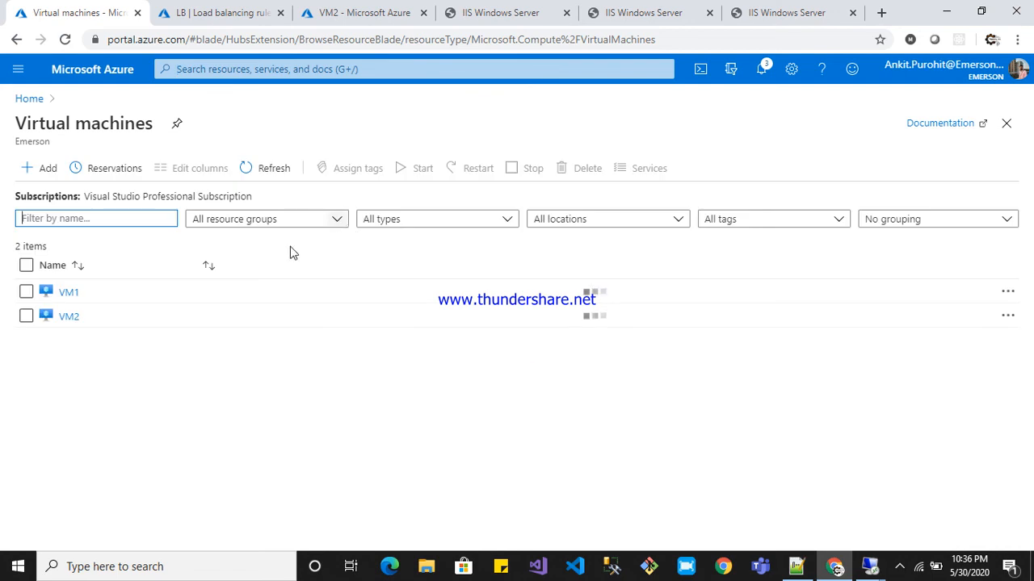
click(68, 317)
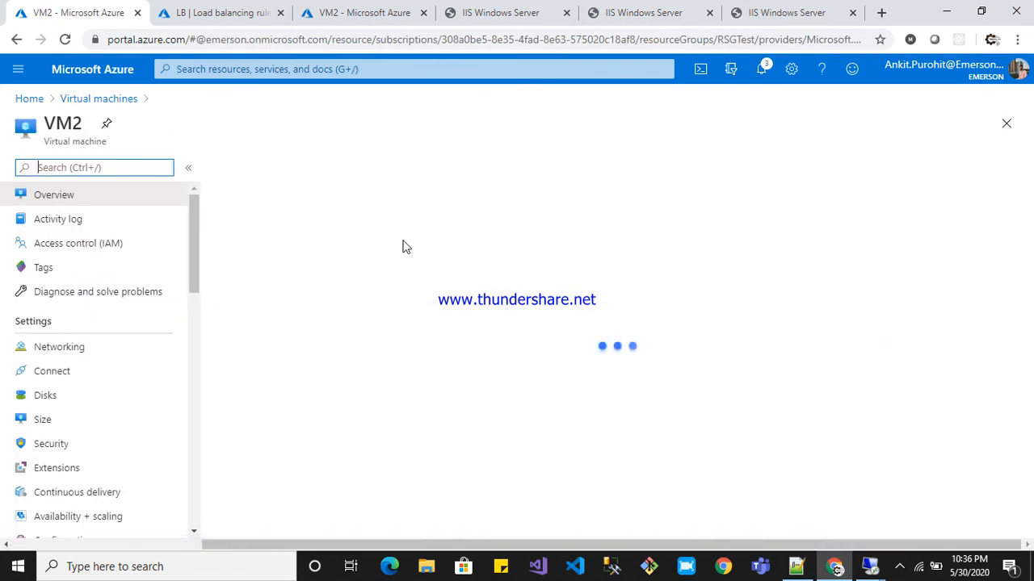
click(422, 168)
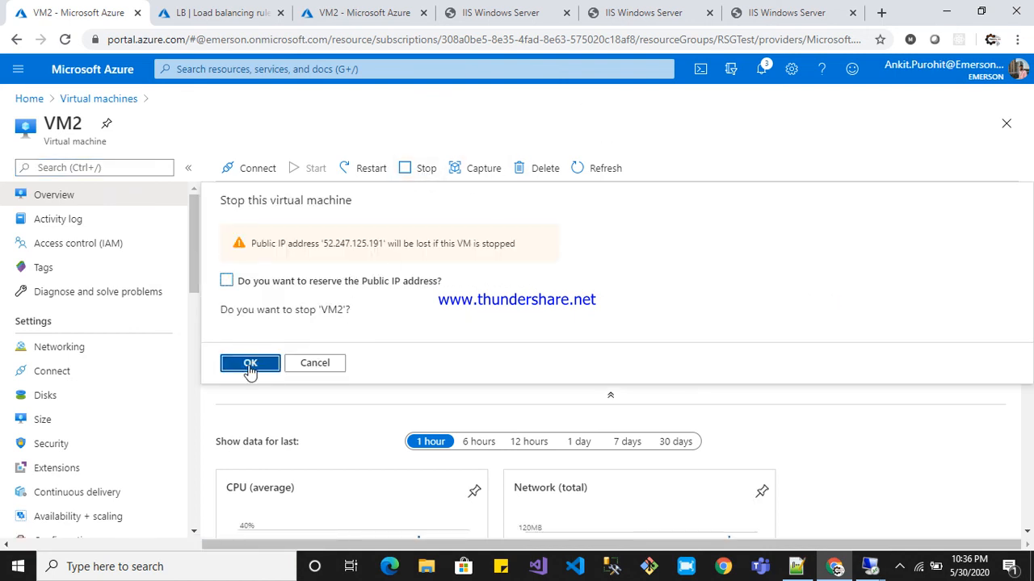
click(250, 368)
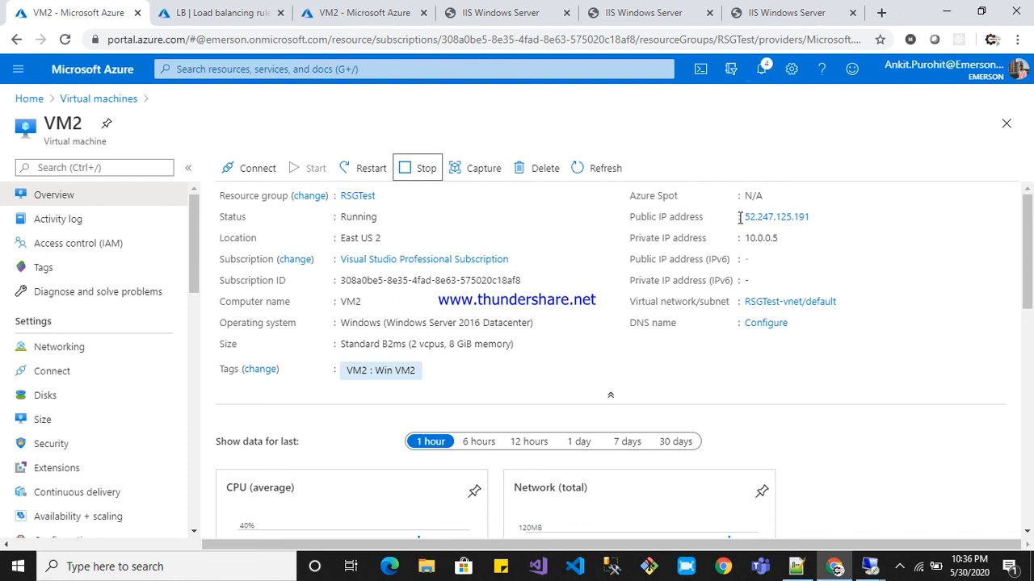
Check the stopping status of VM2 in the portal notifications
click(795, 13)
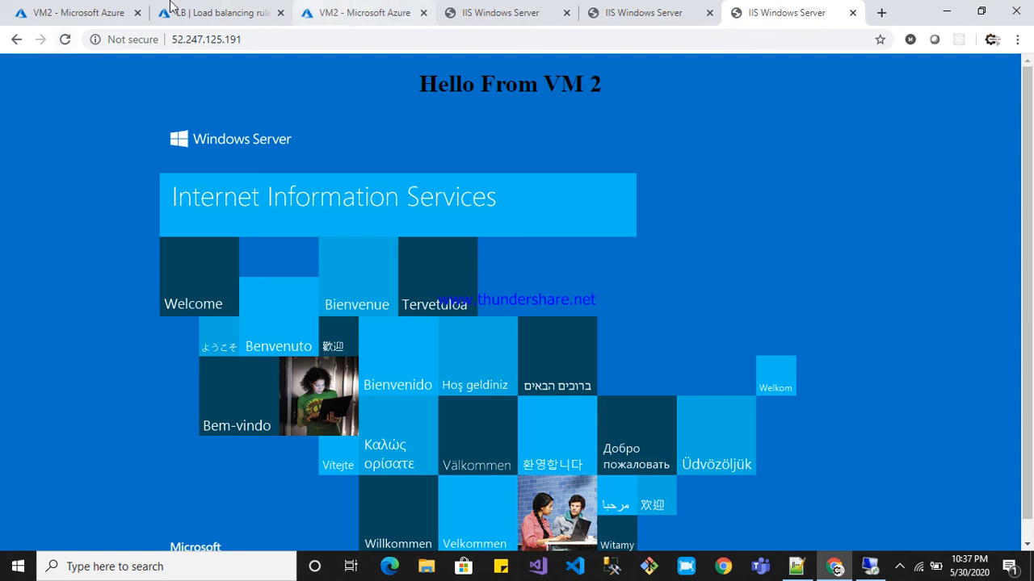
click(40, 7)
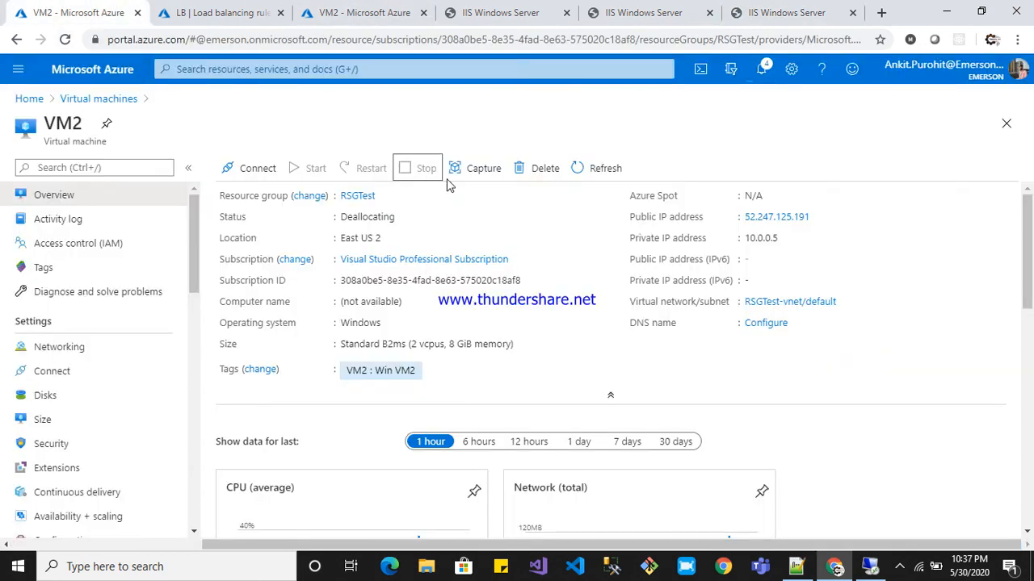
click(760, 69)
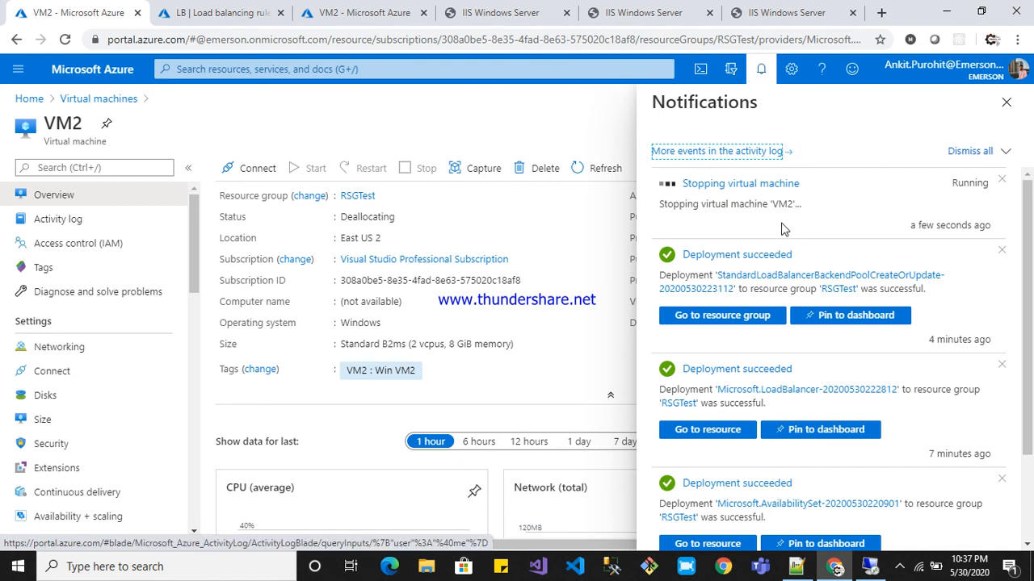
drag(659, 205, 801, 201)
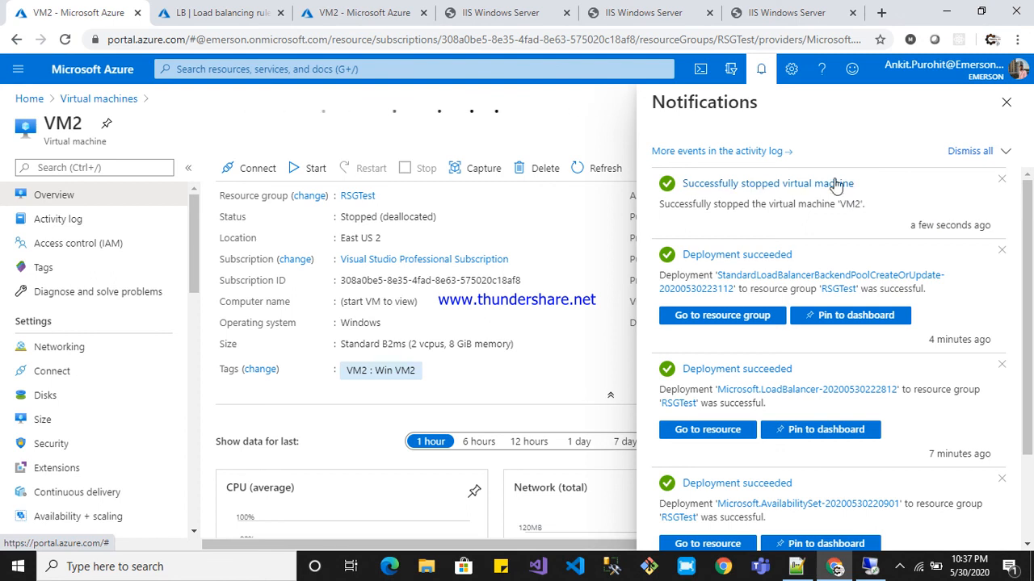
Reload the load balancer page at 52.247.125.191 and examine which virtual machine's greeting it serves
click(780, 13)
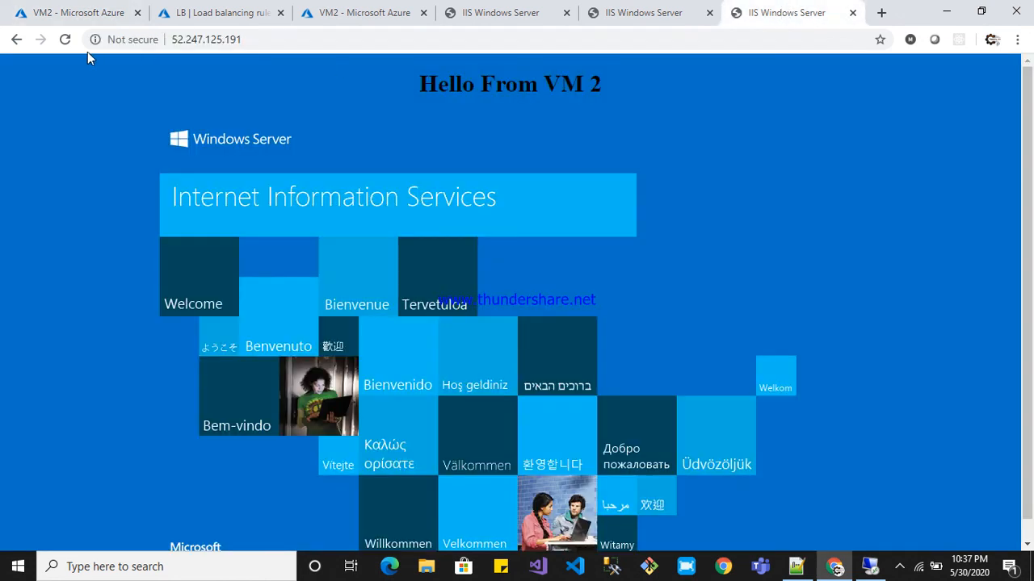
click(66, 40)
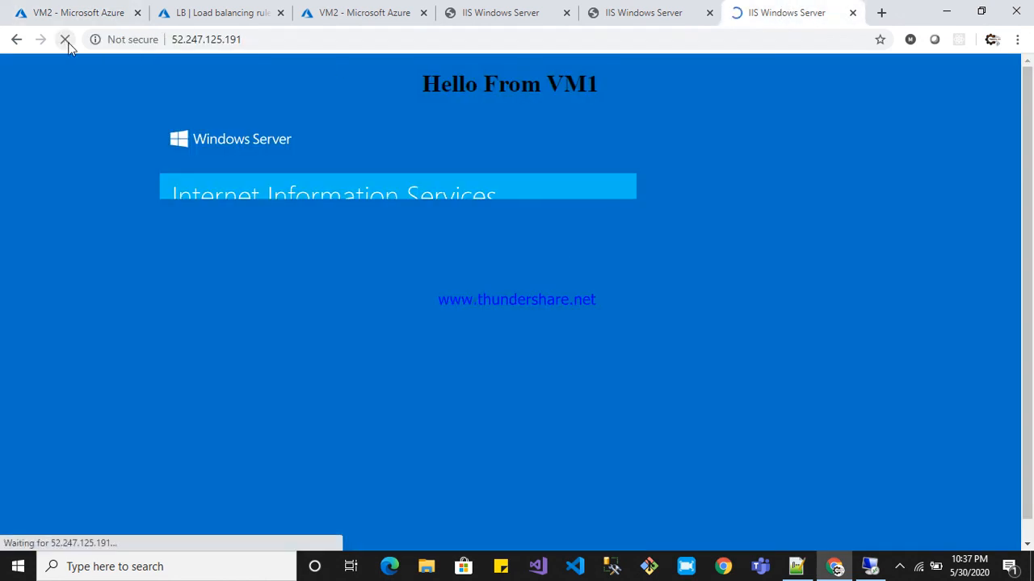
drag(424, 83, 616, 87)
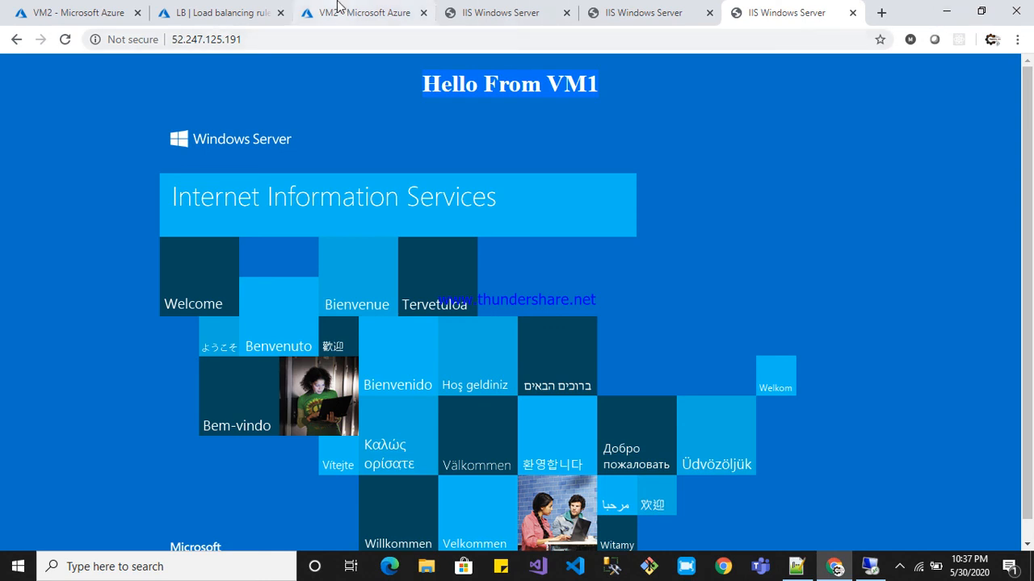
click(102, 6)
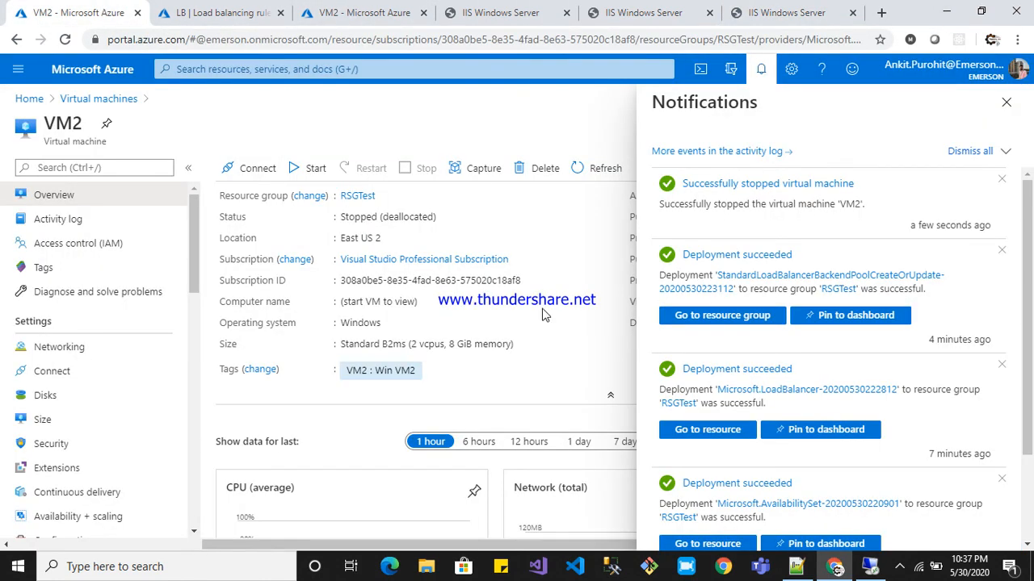
key(ctrl+Tab)
key(ctrl+Tab)
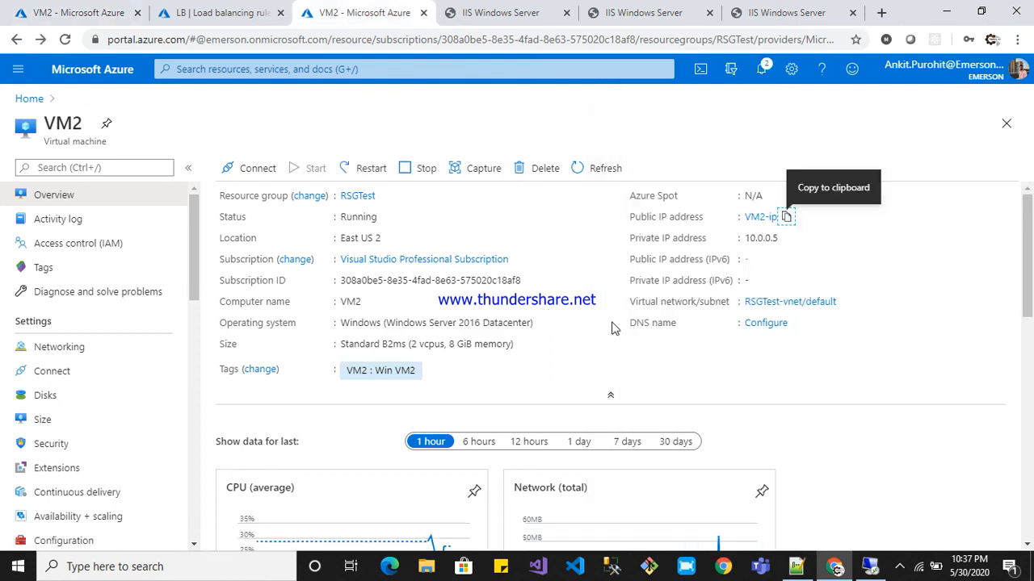
click(946, 12)
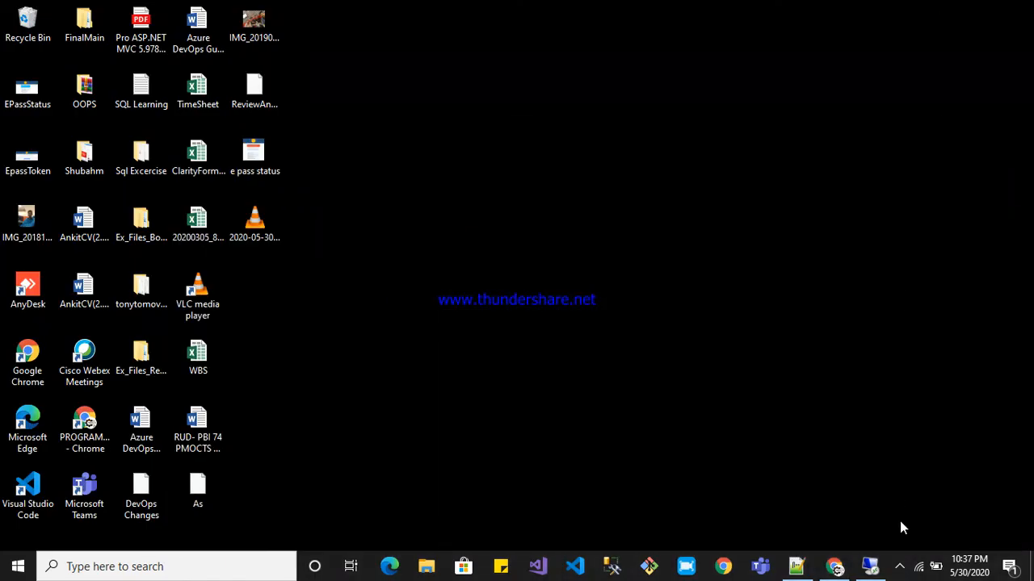
click(899, 566)
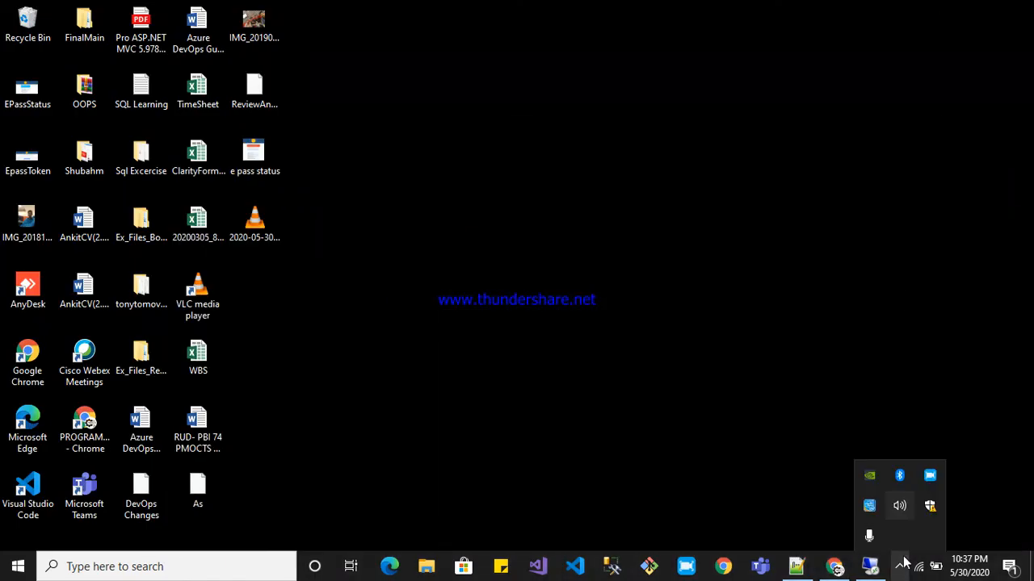
right_click(927, 478)
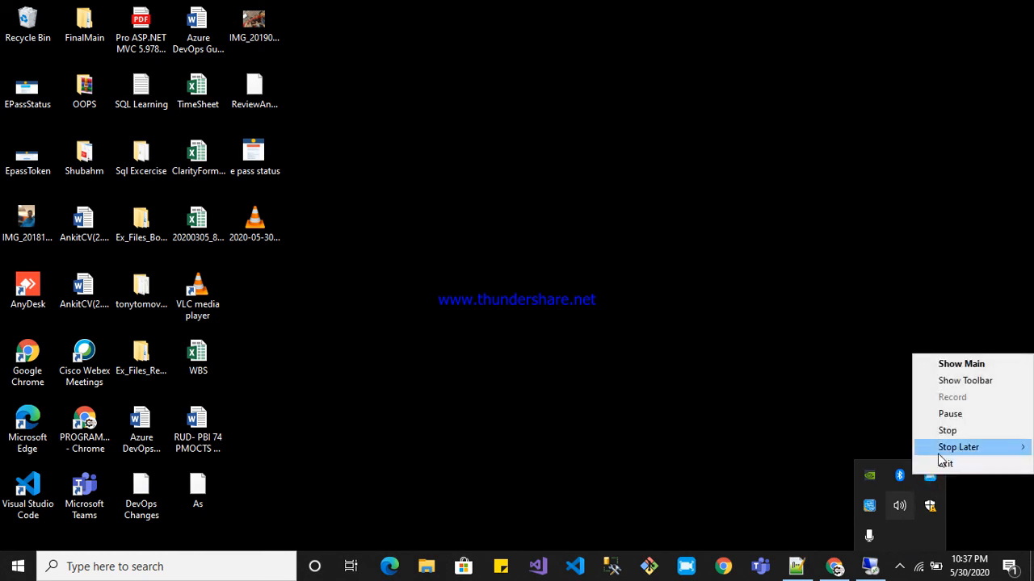